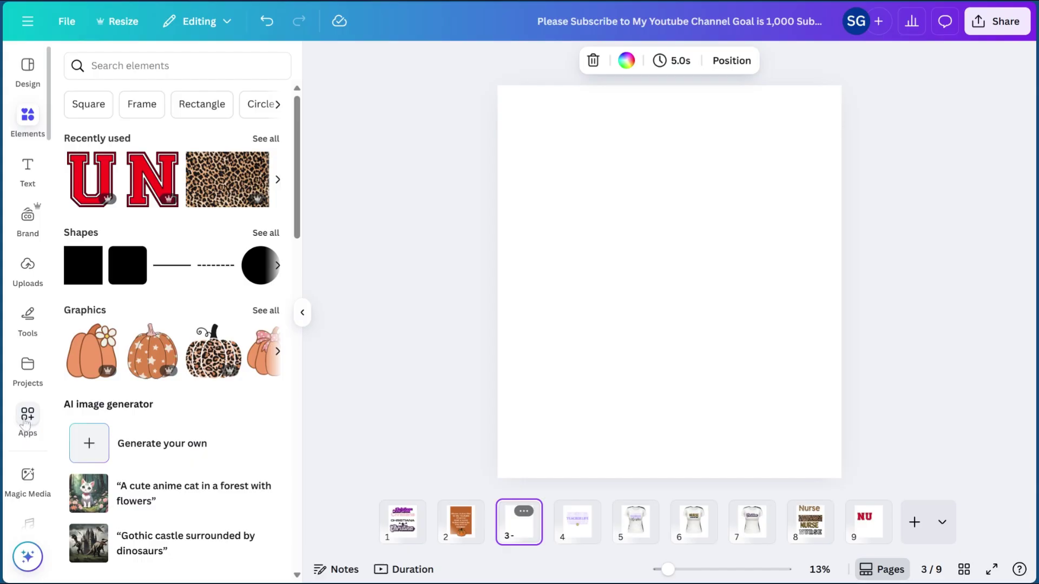
Search the Apps library for 'text stu' and choose the Text Studio Maker suggestion.
{"action": "left_click", "coordinate": [25, 424]}
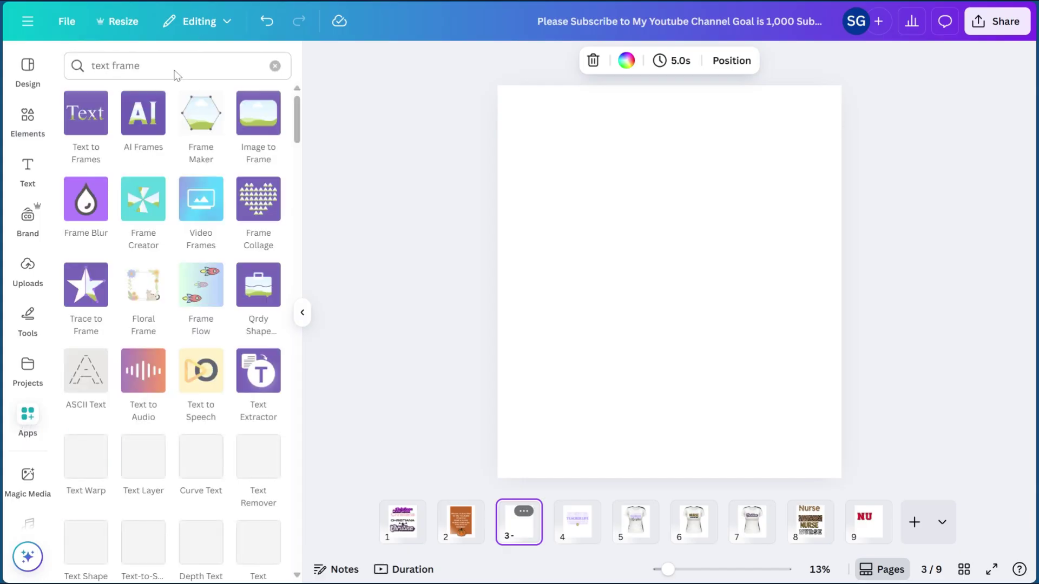
{"action": "left_click", "coordinate": [275, 65]}
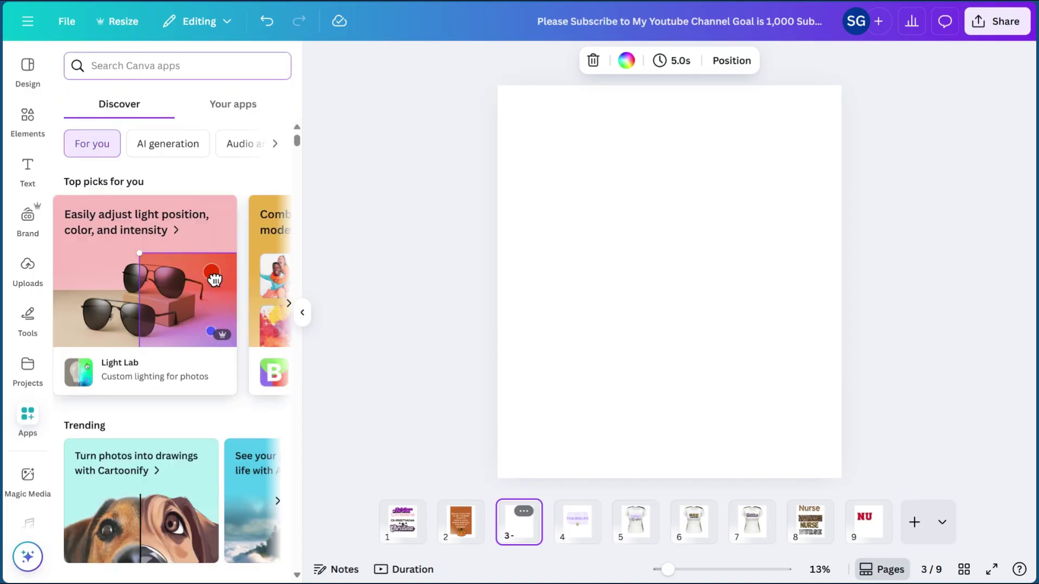
{"action": "type", "text": "tex"}
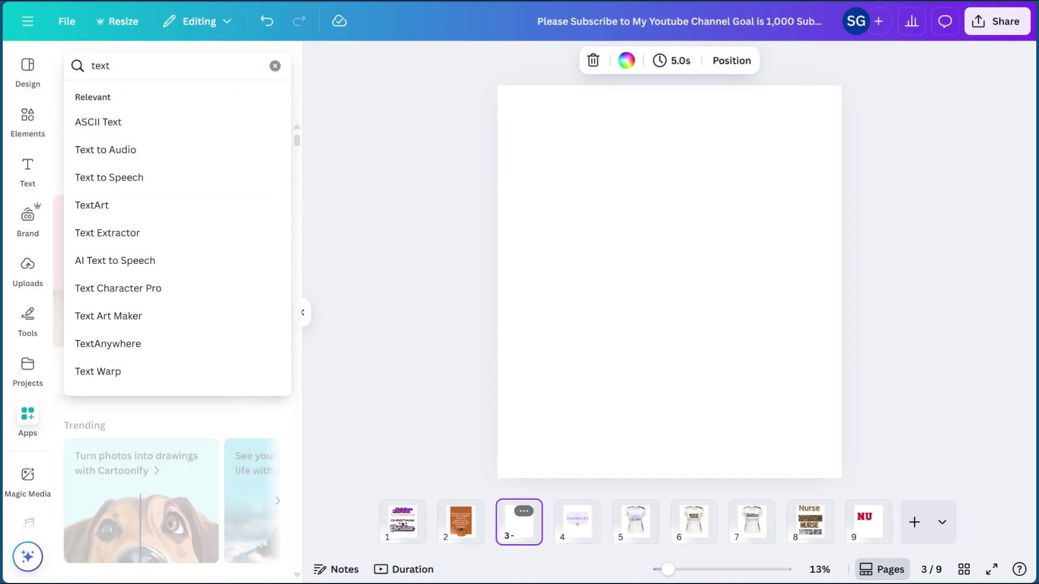
{"action": "type", "text": "t"}
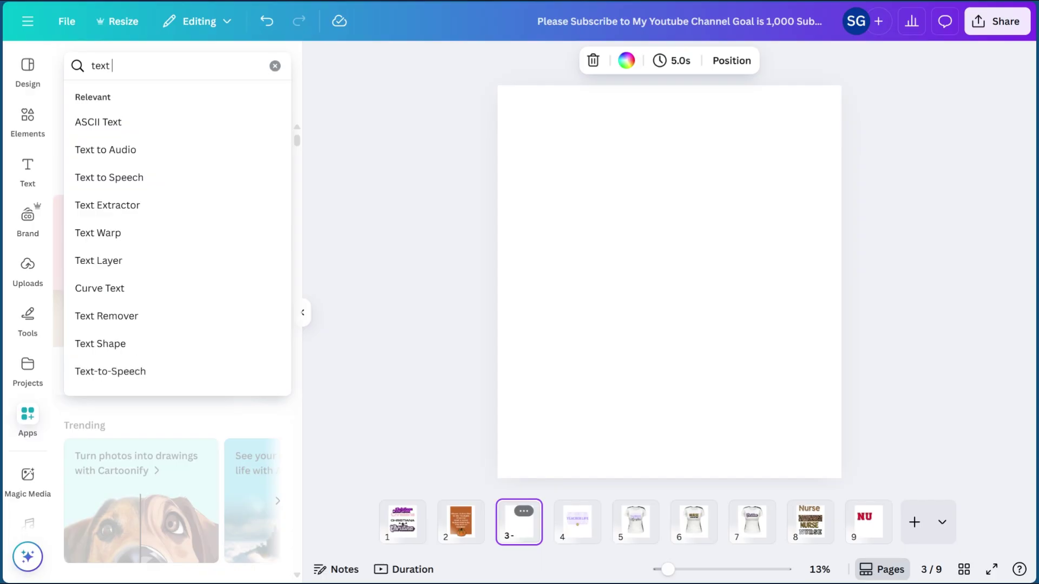
{"action": "left_click", "coordinate": [275, 65]}
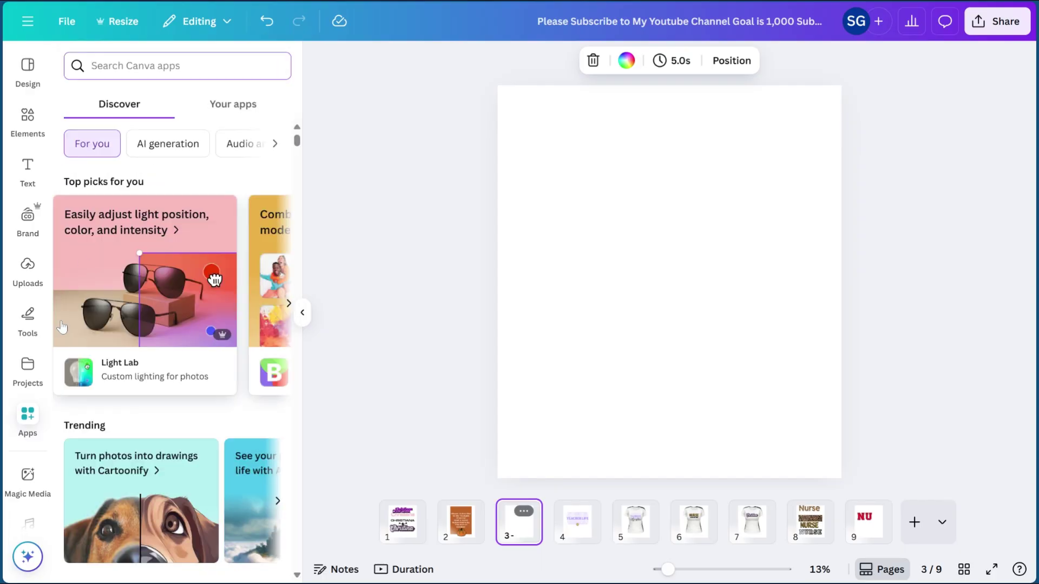
{"action": "scroll", "coordinate": [21, 325], "scroll_direction": "down", "scroll_amount": 8}
{"action": "scroll", "coordinate": [21, 387], "scroll_direction": "down", "scroll_amount": 10}
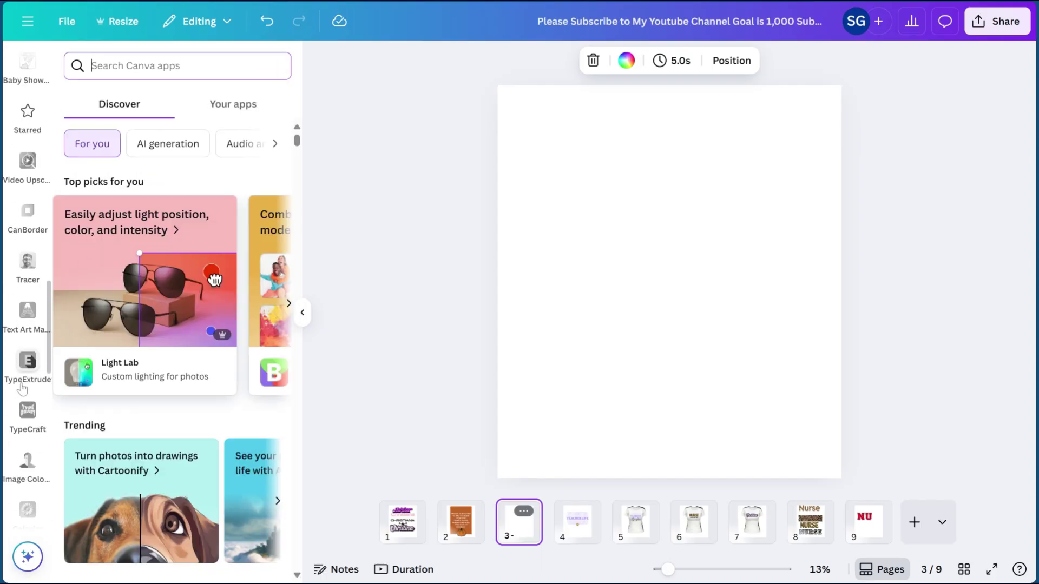
{"action": "scroll", "coordinate": [27, 325], "scroll_direction": "down", "scroll_amount": 5}
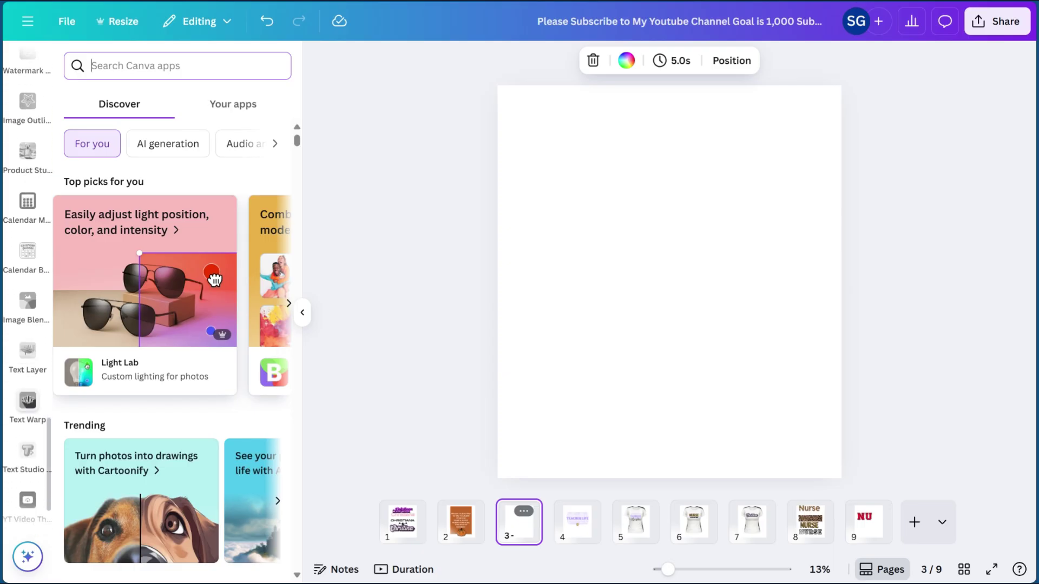
{"action": "scroll", "coordinate": [27, 325], "scroll_direction": "up", "scroll_amount": 7}
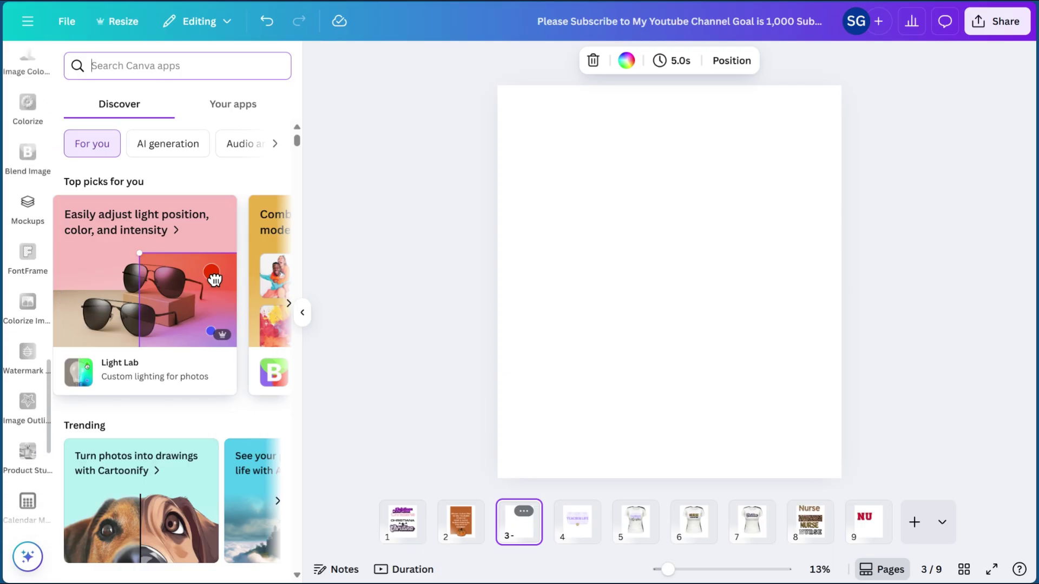
{"action": "type", "text": "text stud"}
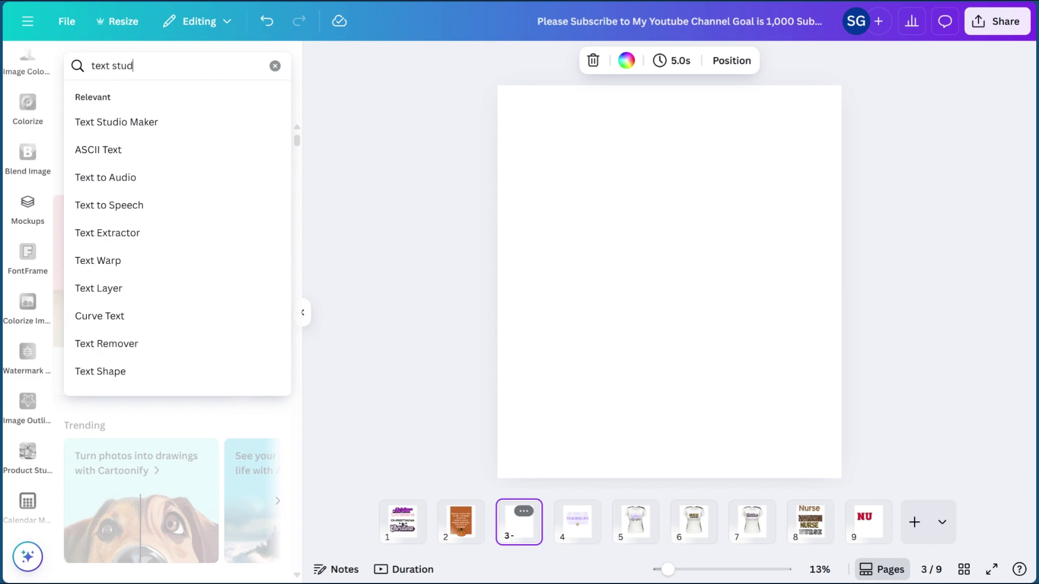
{"action": "left_click", "coordinate": [110, 117]}
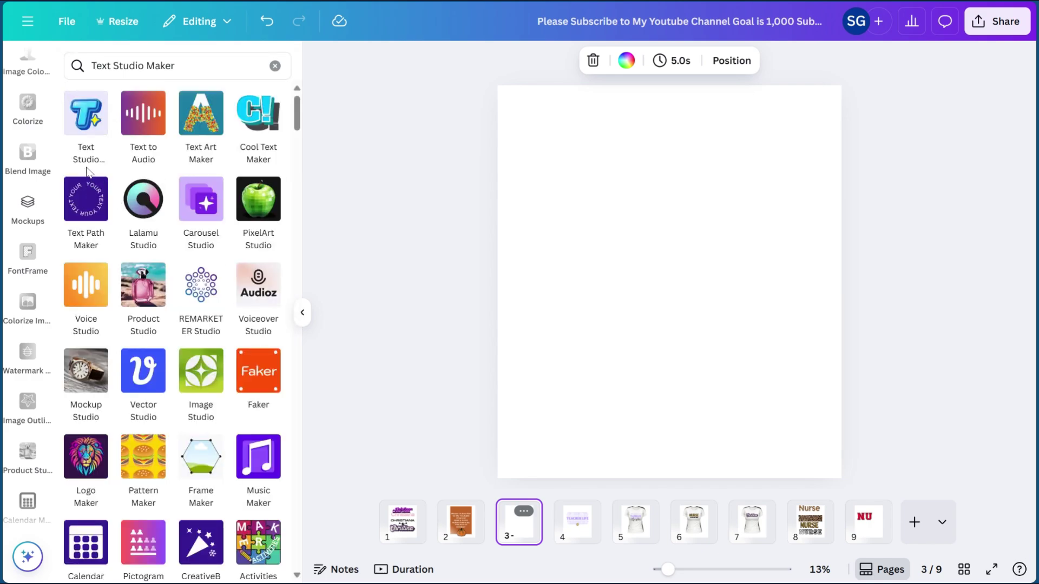
Launch Text Studio Maker and pick the Modern Stroke effect with its TEACHER LIFE sample.
{"action": "left_click", "coordinate": [82, 121]}
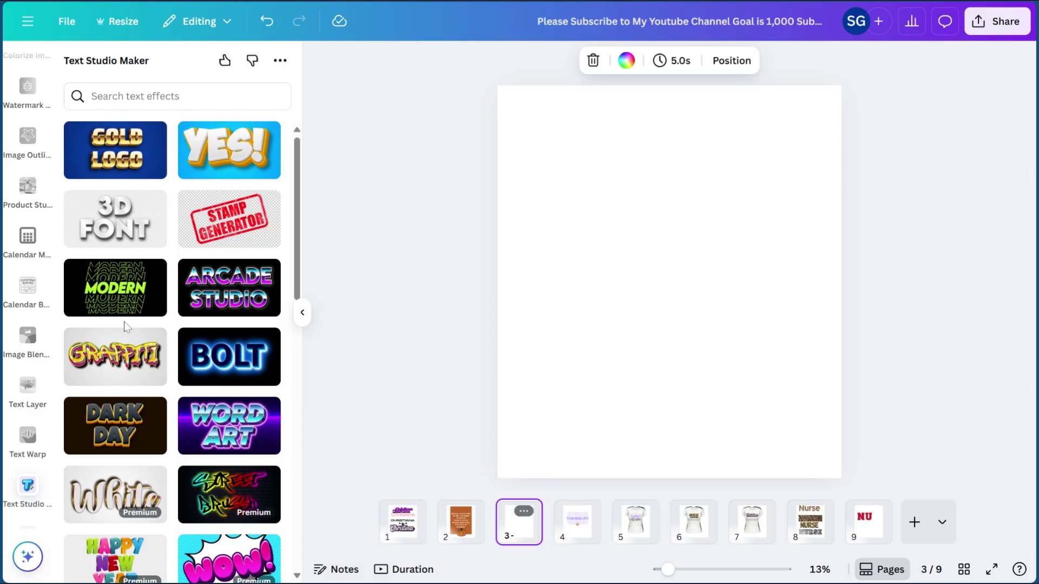
{"action": "scroll", "coordinate": [128, 271], "scroll_direction": "down", "scroll_amount": 1}
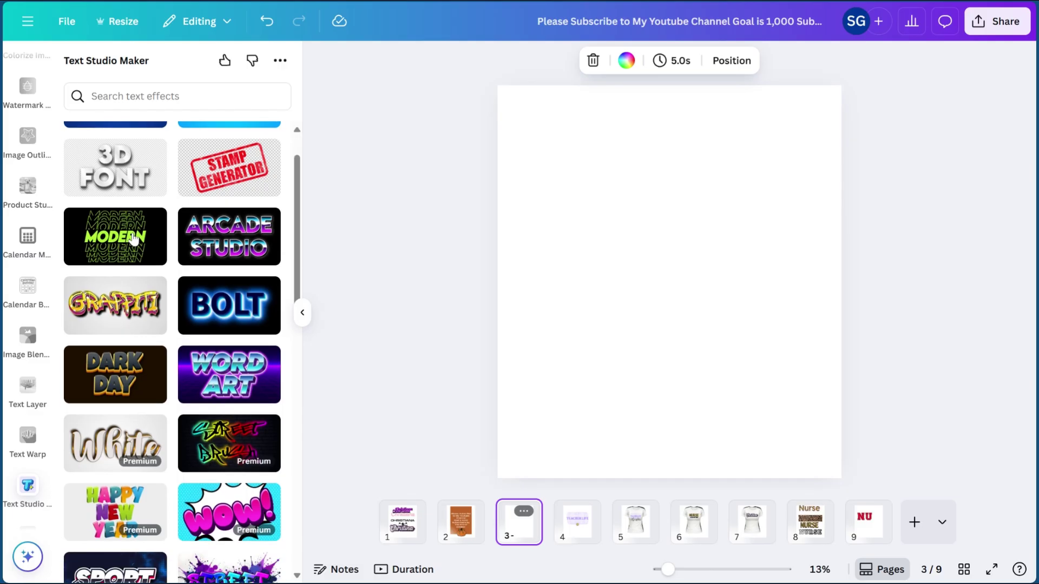
{"action": "left_click", "coordinate": [134, 239]}
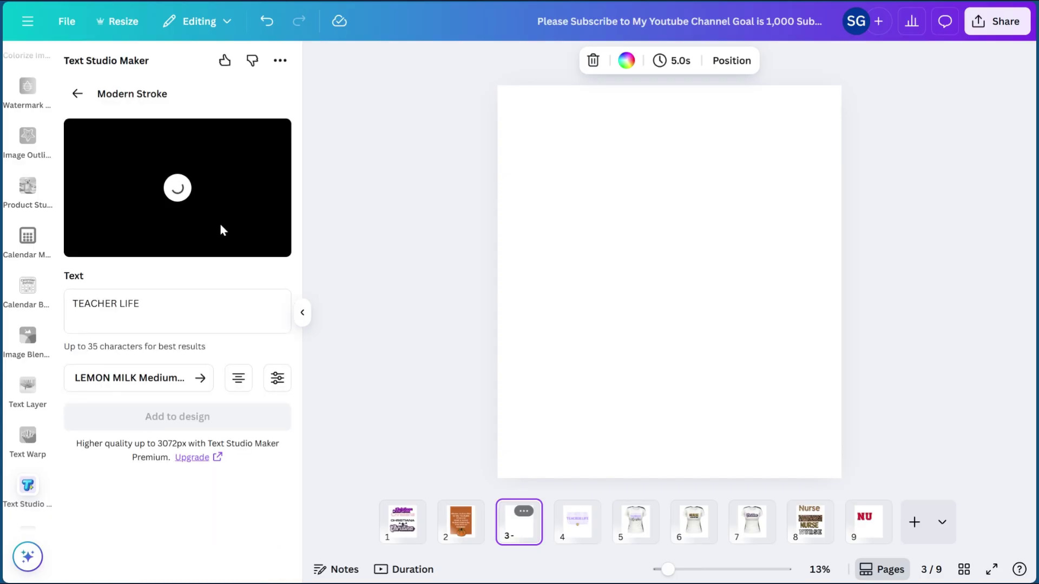
{"action": "left_click_drag", "start_coordinate": [142, 304], "coordinate": [73, 303]}
{"action": "left_click", "coordinate": [140, 304]}
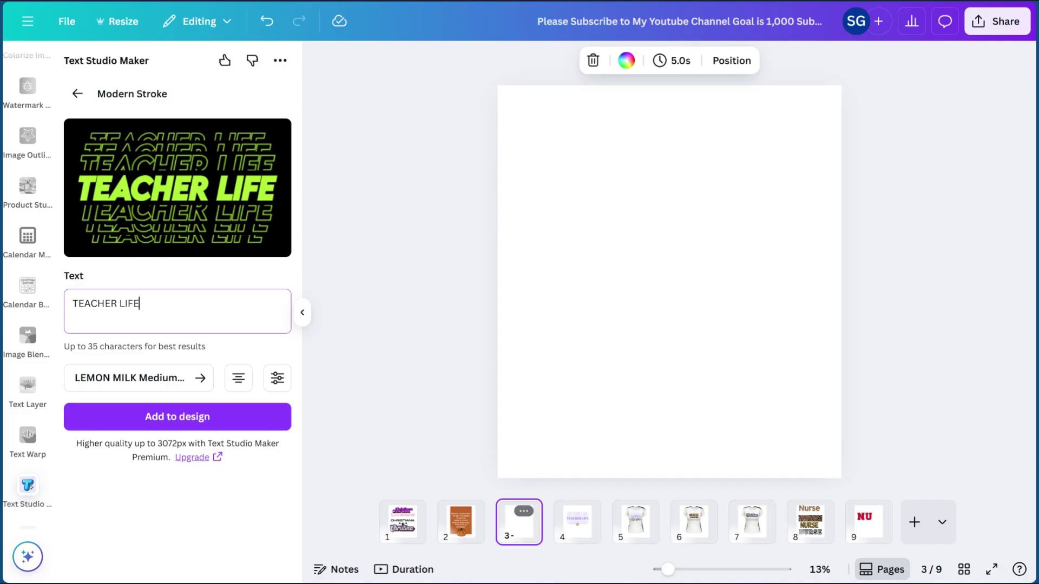
Try FASTER Italic and Huge Promo, then set the effect font to LEMON MILK Pro UltraBold.
{"action": "left_click", "coordinate": [139, 388]}
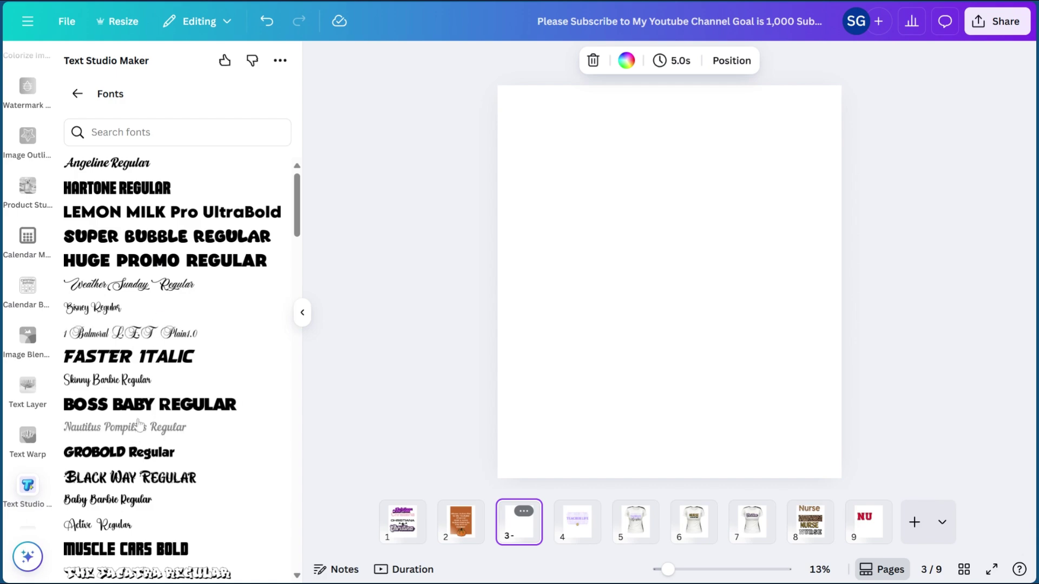
{"action": "left_click", "coordinate": [142, 358]}
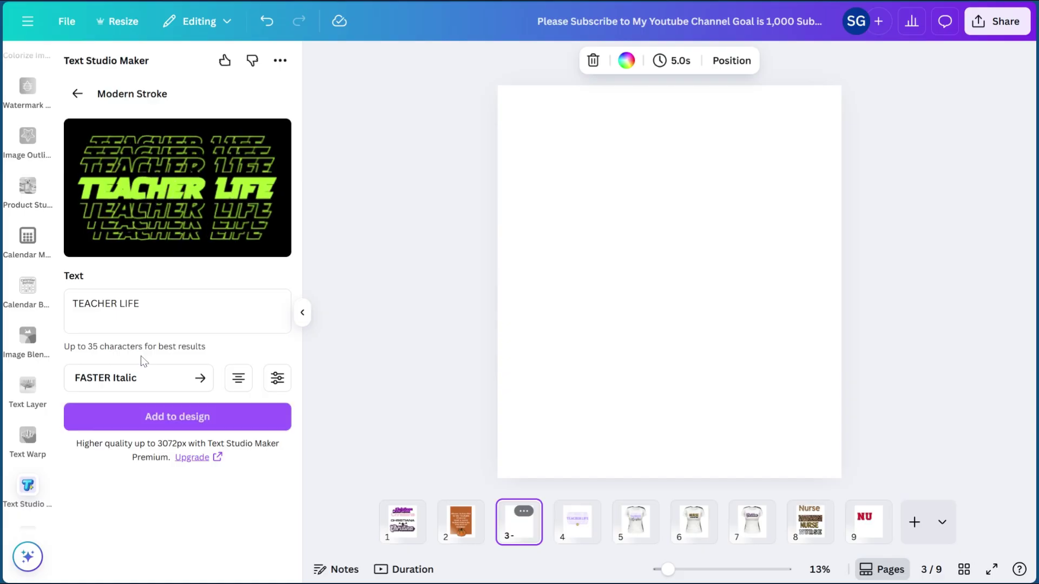
{"action": "left_click", "coordinate": [160, 379]}
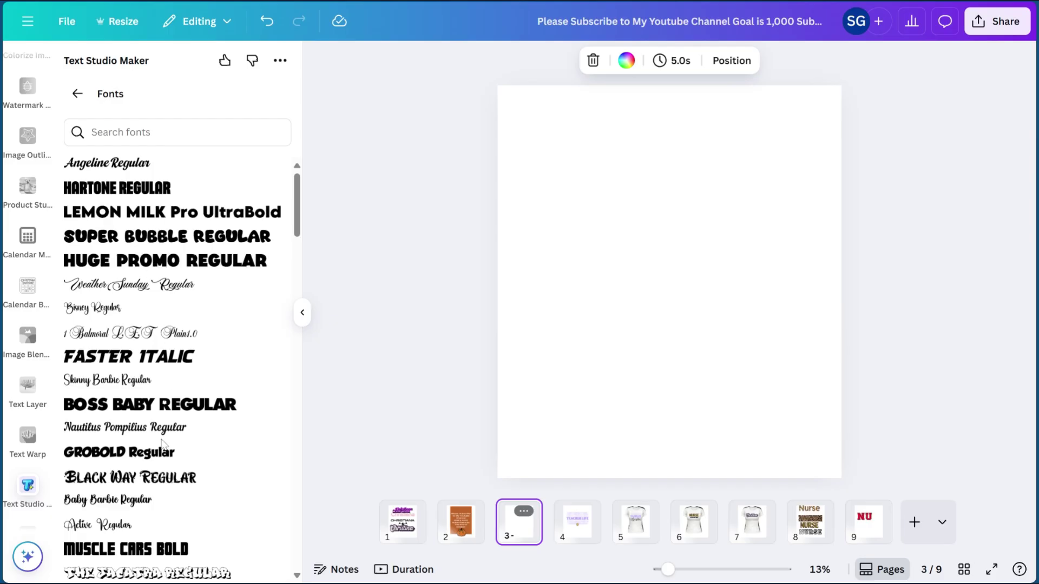
{"action": "scroll", "coordinate": [165, 445], "scroll_direction": "down", "scroll_amount": 2}
{"action": "scroll", "coordinate": [165, 445], "scroll_direction": "down", "scroll_amount": 1}
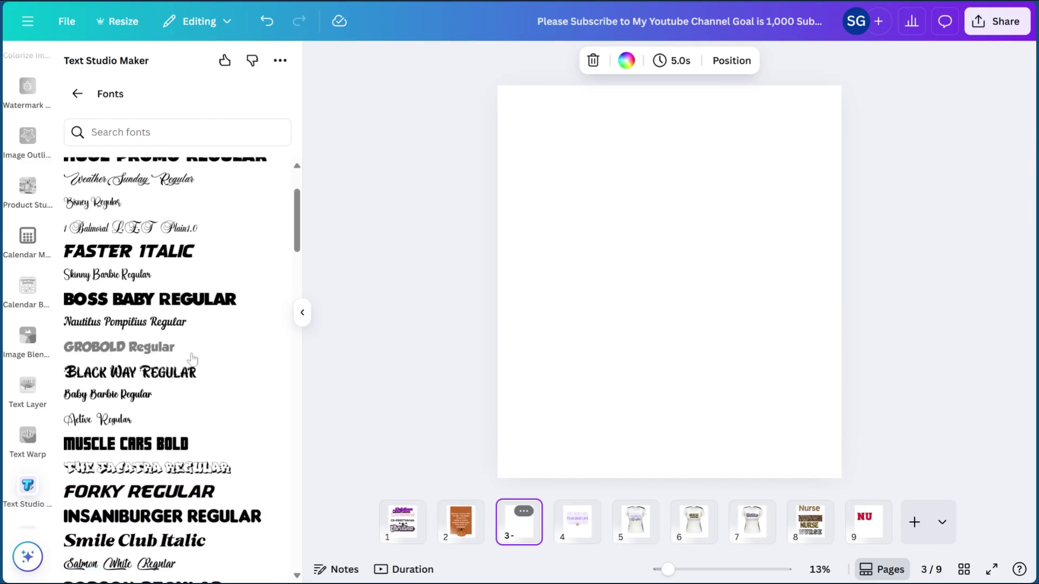
{"action": "scroll", "coordinate": [193, 357], "scroll_direction": "up", "scroll_amount": 3}
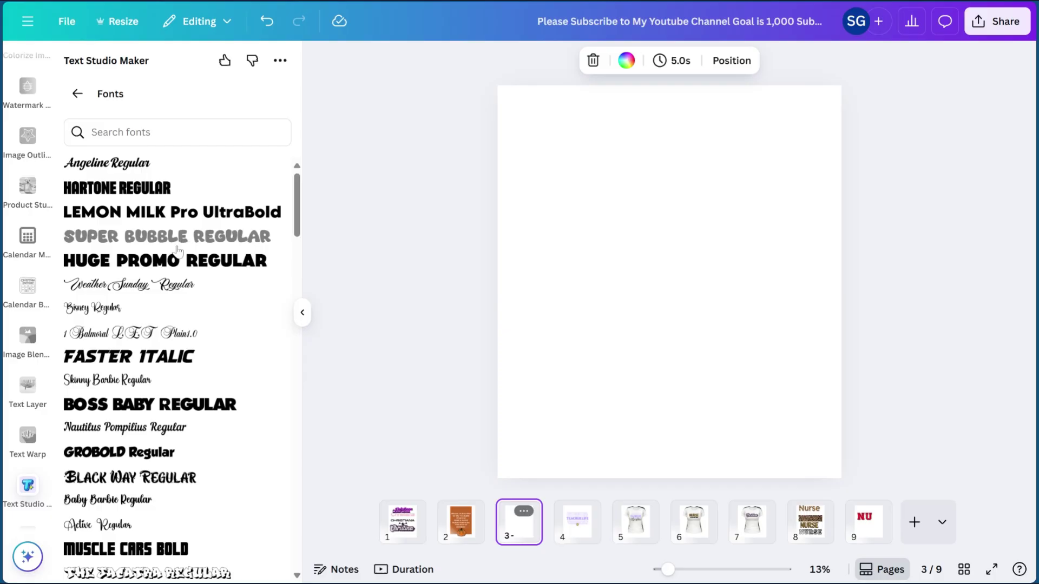
{"action": "left_click", "coordinate": [167, 263]}
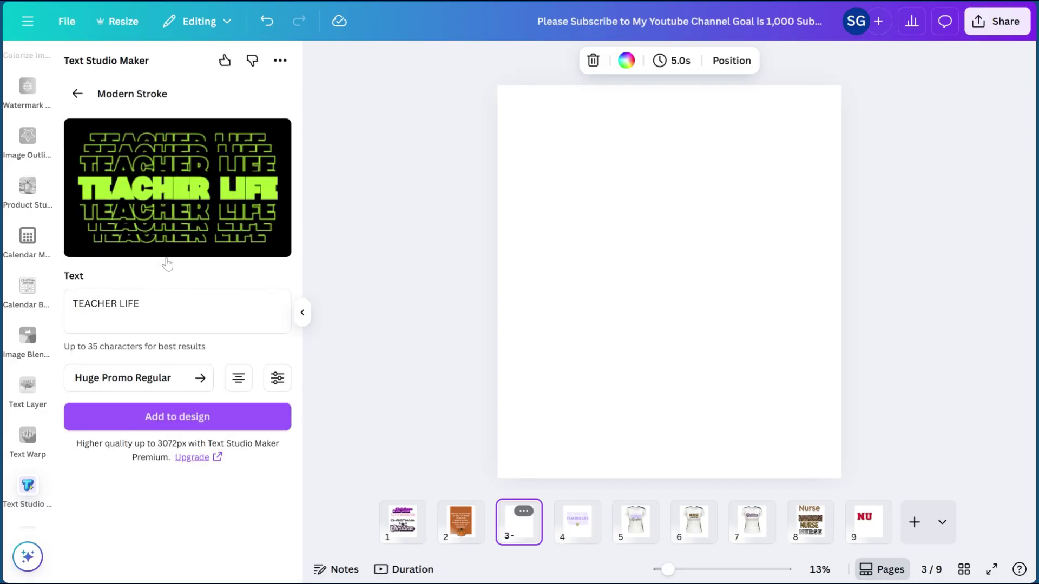
{"action": "left_click", "coordinate": [140, 373]}
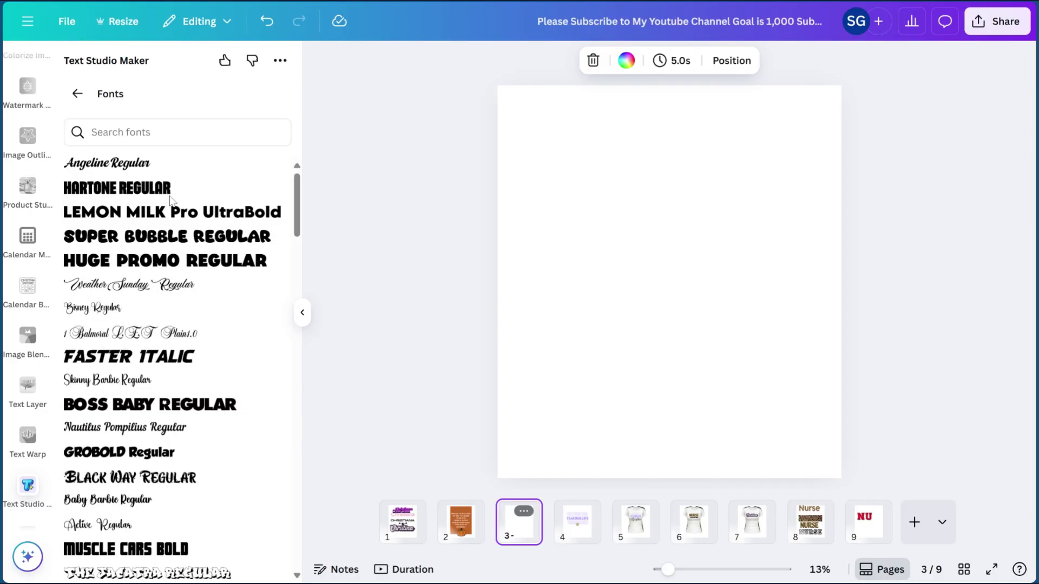
{"action": "left_click", "coordinate": [158, 216]}
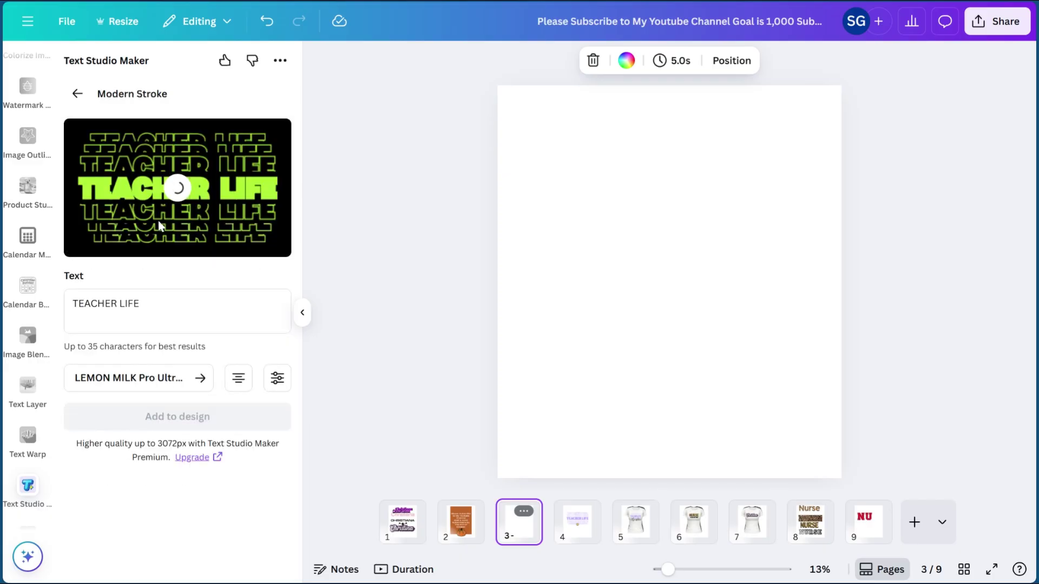
Select the TEACHER LIFE graphic on the page 5 shirt and try Hartone and Huge Promo fonts.
{"action": "left_click", "coordinate": [630, 518]}
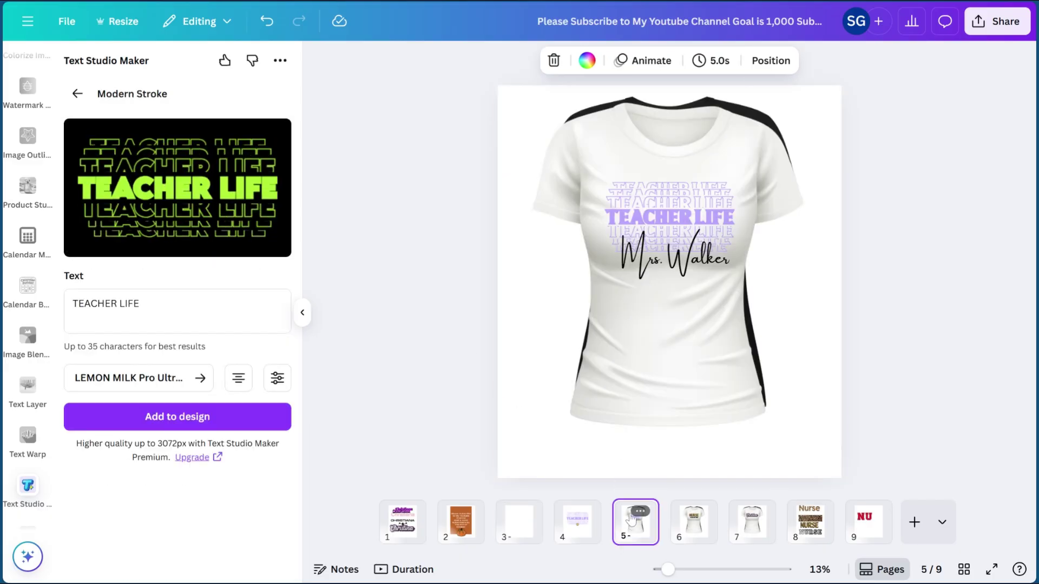
{"action": "left_click", "coordinate": [659, 209]}
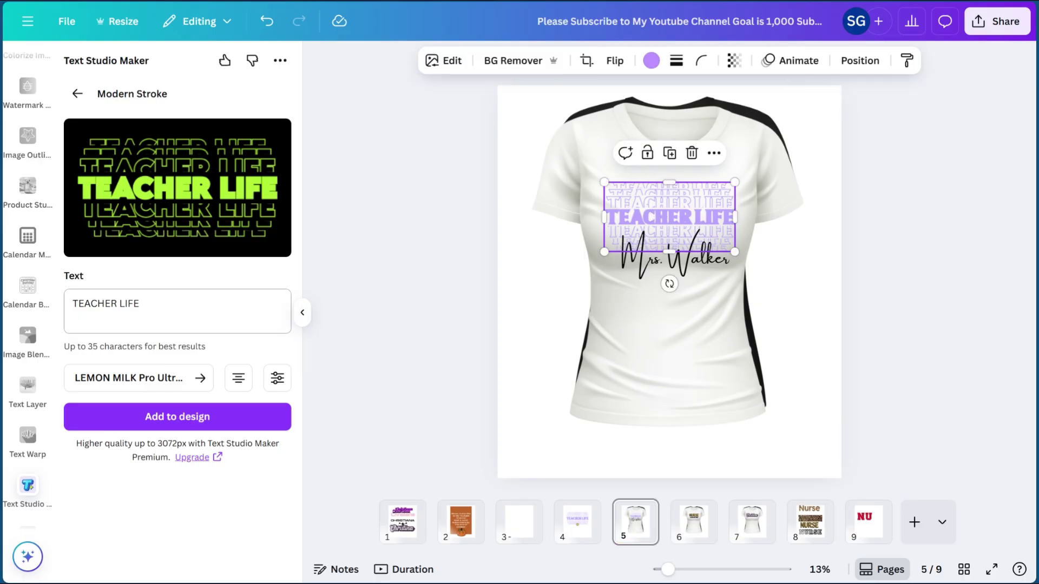
{"action": "left_click", "coordinate": [184, 378]}
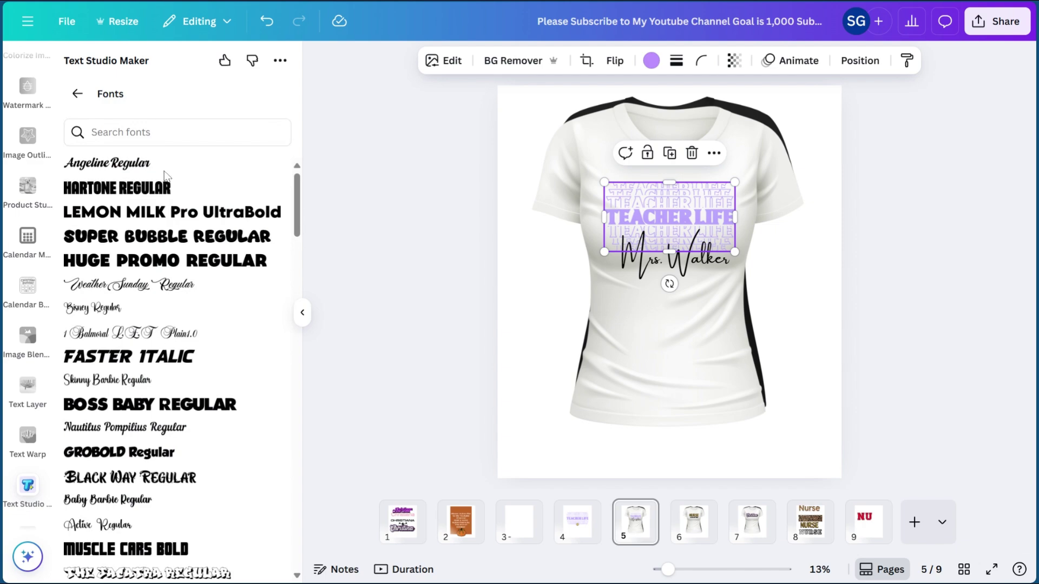
{"action": "left_click", "coordinate": [140, 188]}
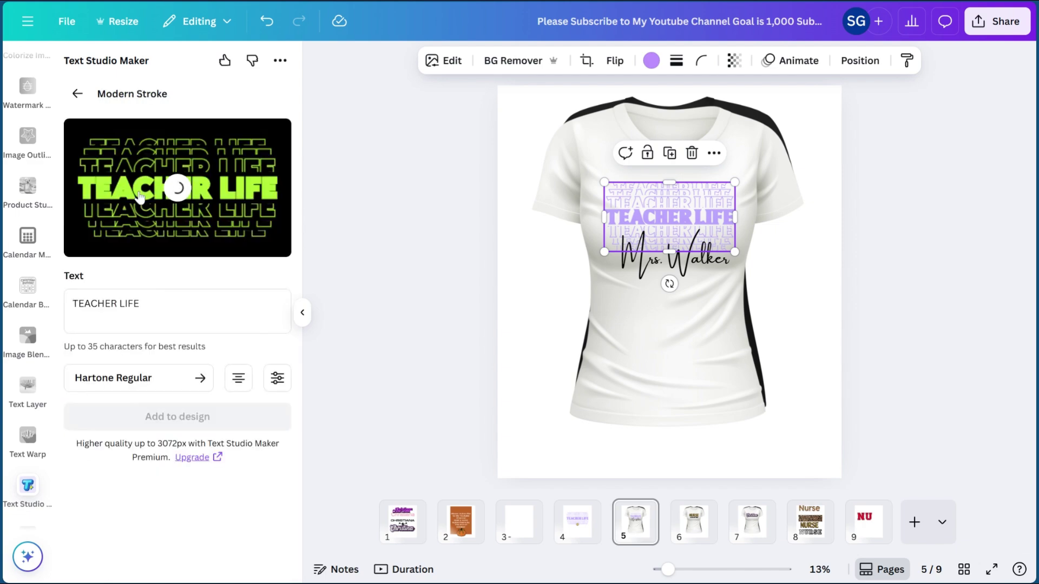
{"action": "left_click", "coordinate": [130, 379]}
{"action": "scroll", "coordinate": [201, 394], "scroll_direction": "down", "scroll_amount": 2}
{"action": "scroll", "coordinate": [201, 394], "scroll_direction": "up", "scroll_amount": 2}
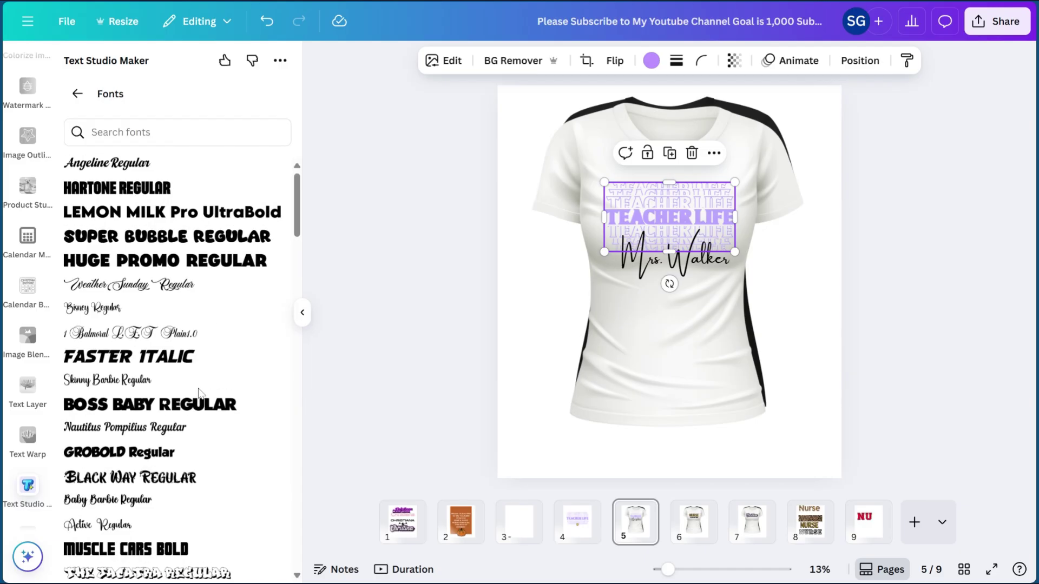
{"action": "left_click", "coordinate": [226, 262]}
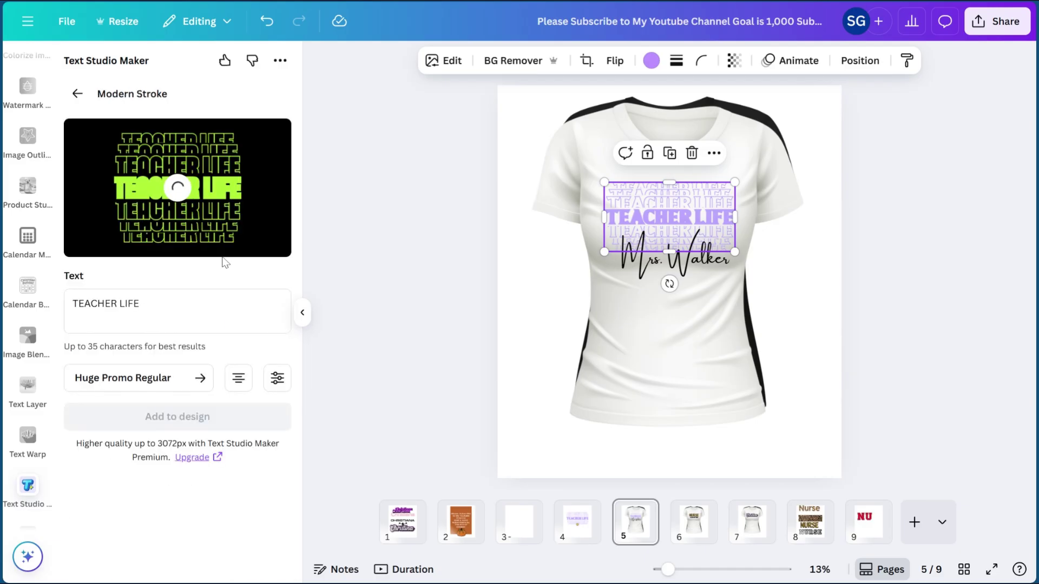
Try Skinny Barbie, GROBOLD and Forky, apply Dark Spartan Regular, and nudge the graphic right.
{"action": "left_click", "coordinate": [168, 381]}
{"action": "scroll", "coordinate": [236, 411], "scroll_direction": "down", "scroll_amount": 3}
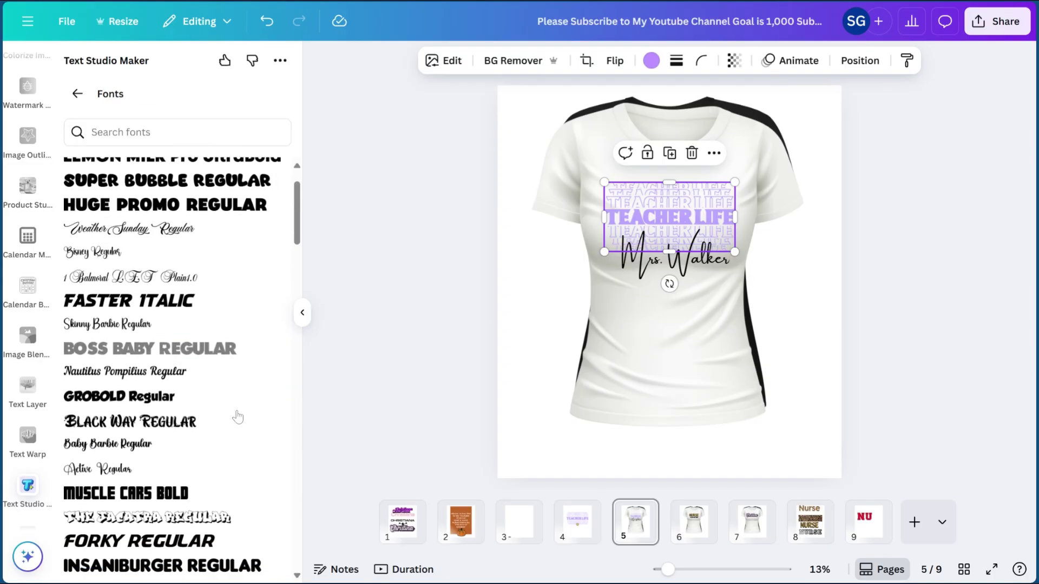
{"action": "left_click", "coordinate": [156, 307]}
{"action": "left_click", "coordinate": [162, 371]}
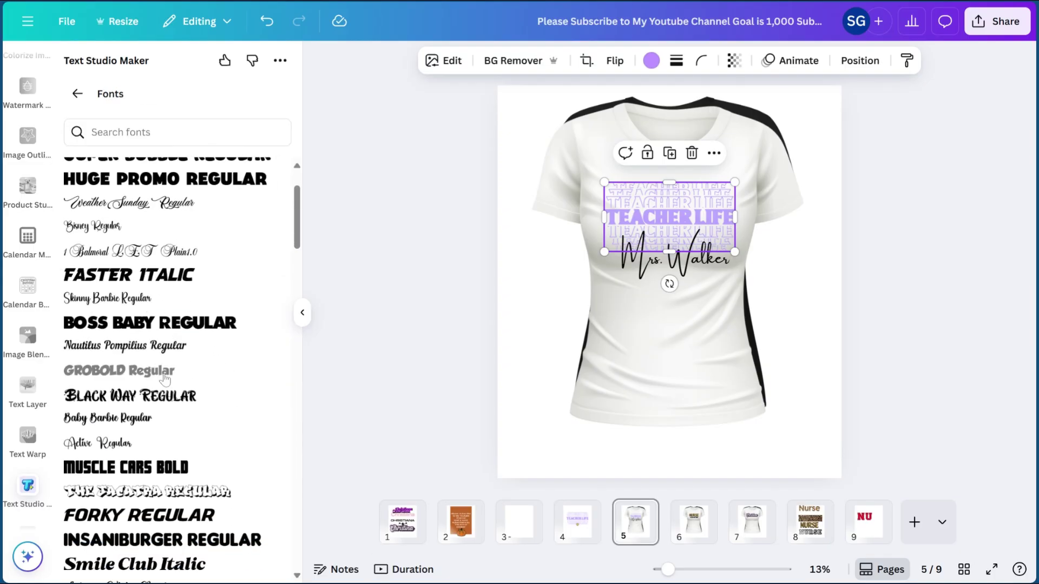
{"action": "scroll", "coordinate": [164, 376], "scroll_direction": "down", "scroll_amount": 3}
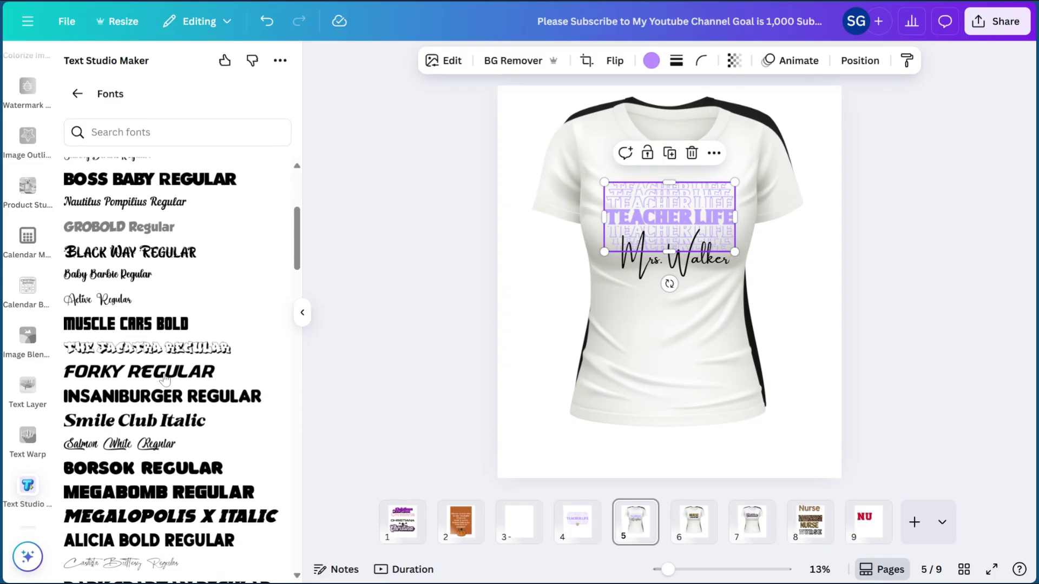
{"action": "left_click", "coordinate": [165, 381]}
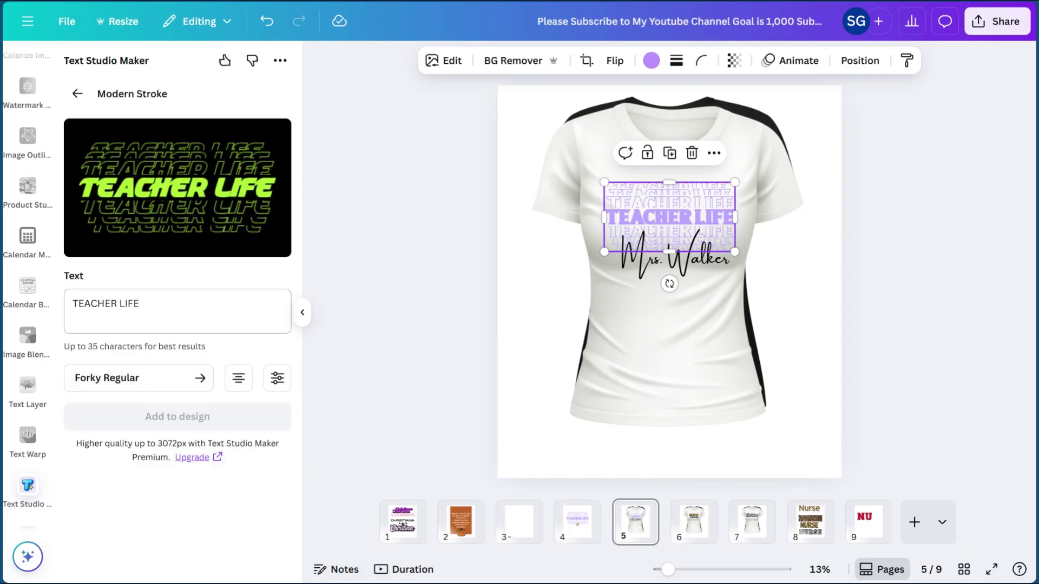
{"action": "left_click", "coordinate": [146, 381]}
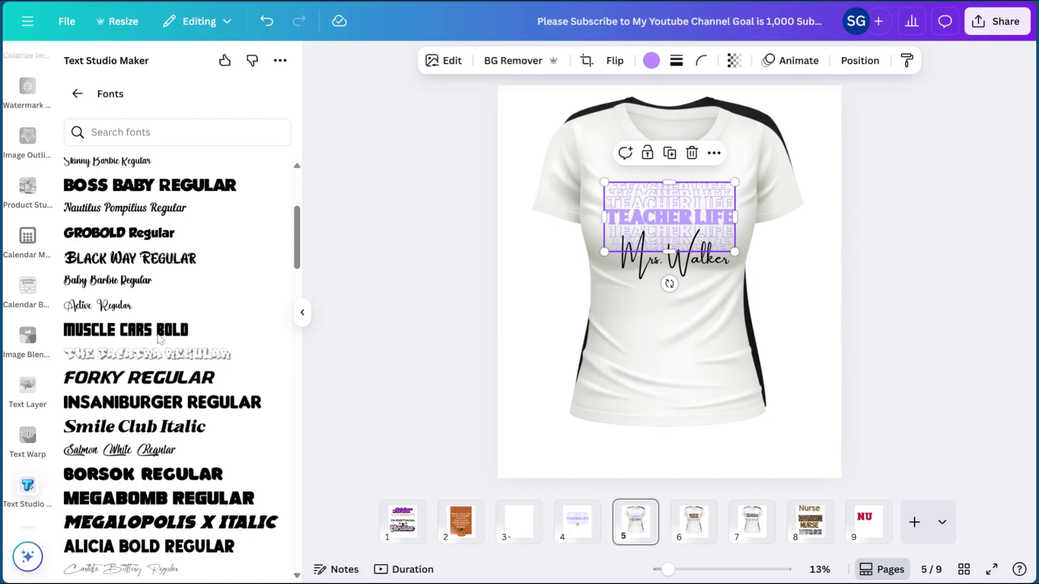
{"action": "scroll", "coordinate": [182, 305], "scroll_direction": "down", "scroll_amount": 5}
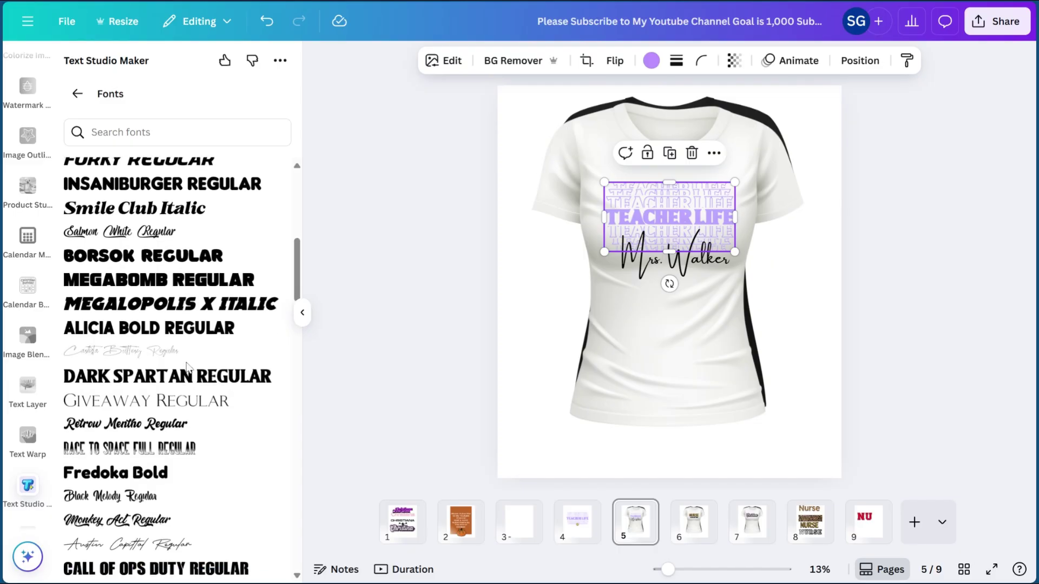
{"action": "left_click", "coordinate": [168, 378]}
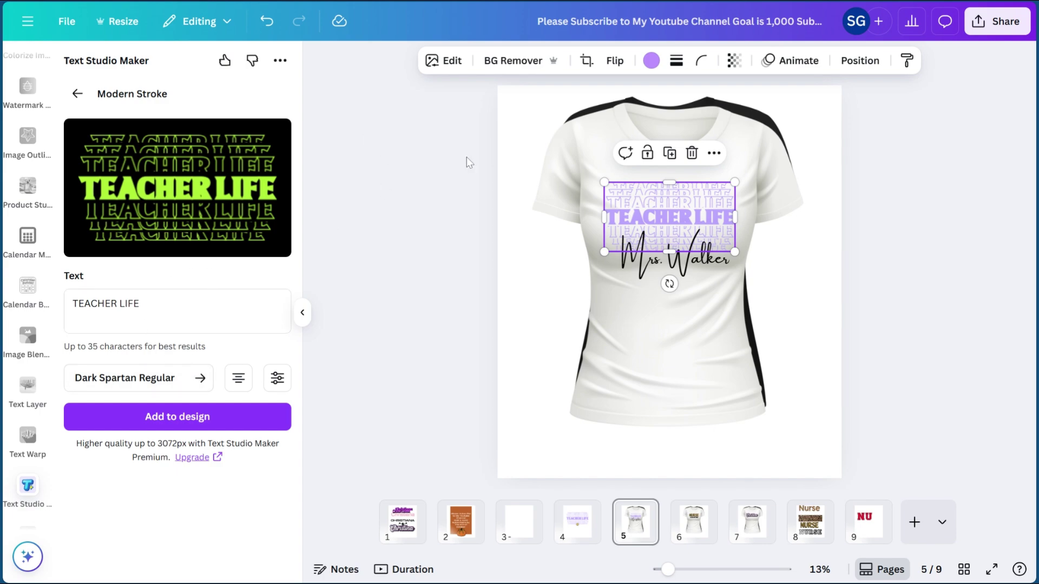
{"action": "left_click_drag", "start_coordinate": [668, 215], "coordinate": [672, 206]}
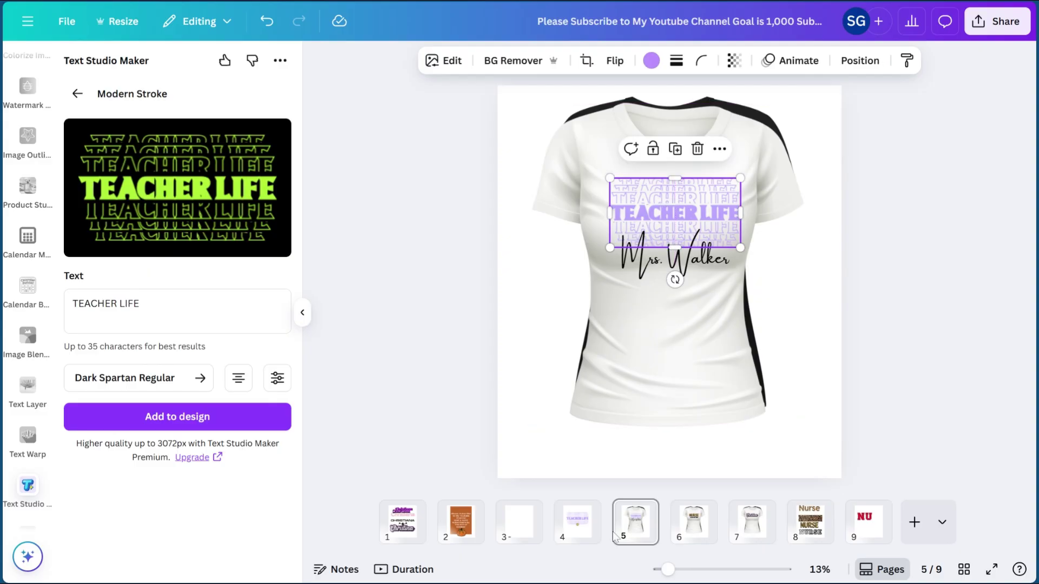
Add the Dark Spartan TEACHER LIFE graphic to blank page 3 and enlarge it across the top.
{"action": "left_click", "coordinate": [517, 524]}
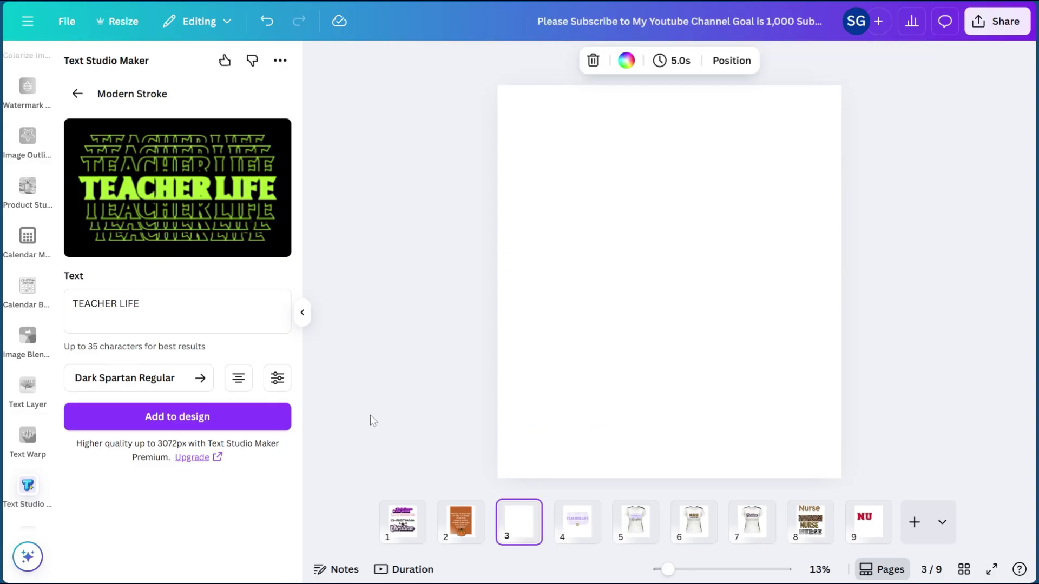
{"action": "left_click", "coordinate": [165, 419]}
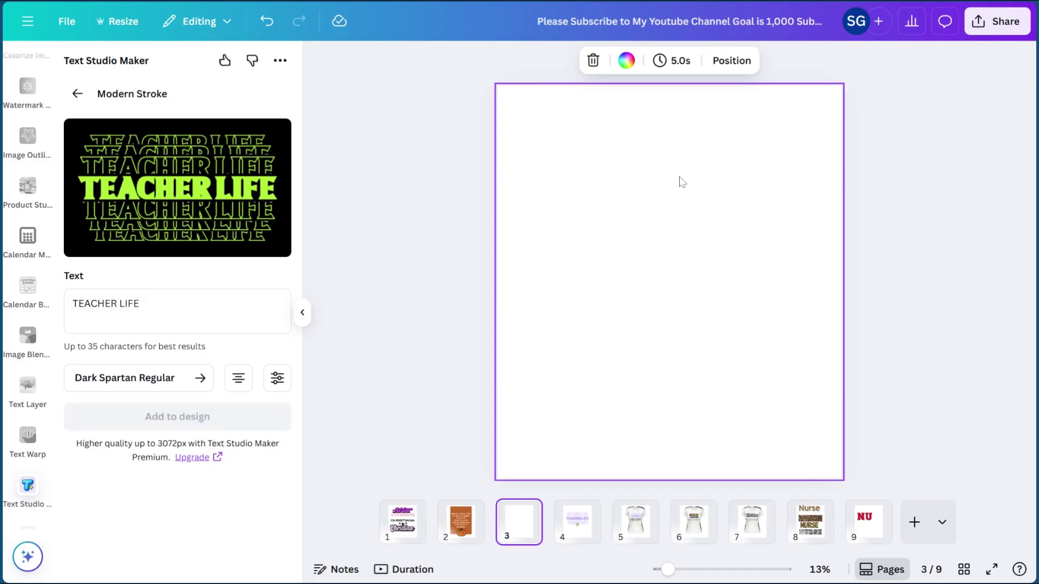
{"action": "left_click_drag", "start_coordinate": [697, 267], "coordinate": [863, 134]}
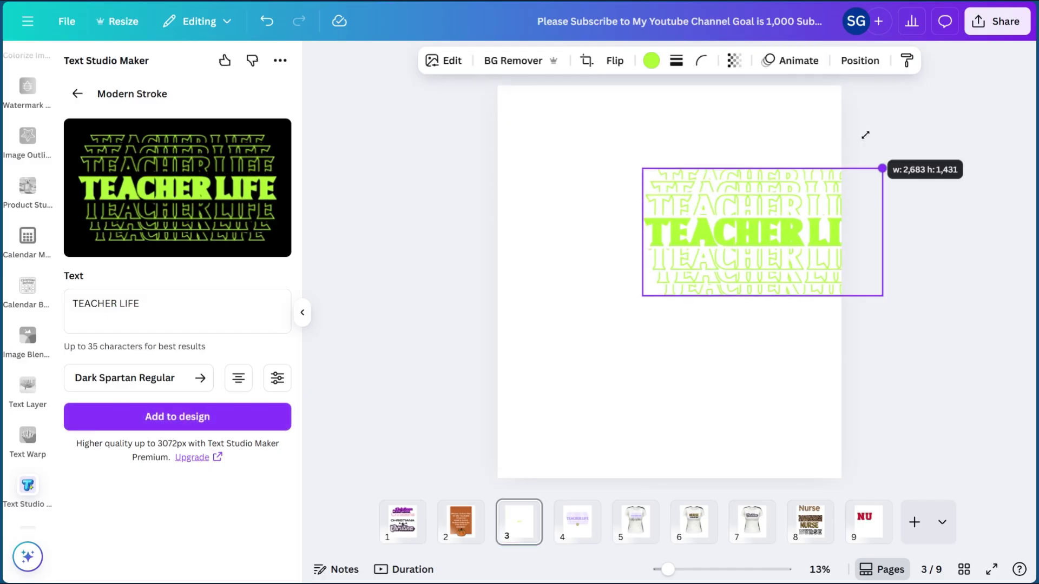
{"action": "left_click_drag", "start_coordinate": [778, 228], "coordinate": [672, 210]}
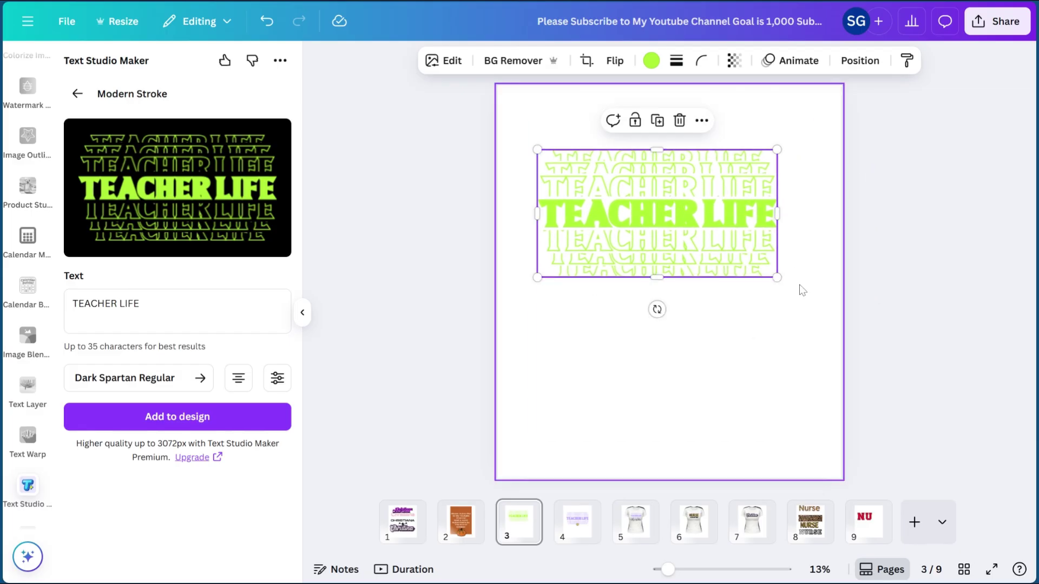
{"action": "left_click_drag", "start_coordinate": [777, 278], "coordinate": [800, 286]}
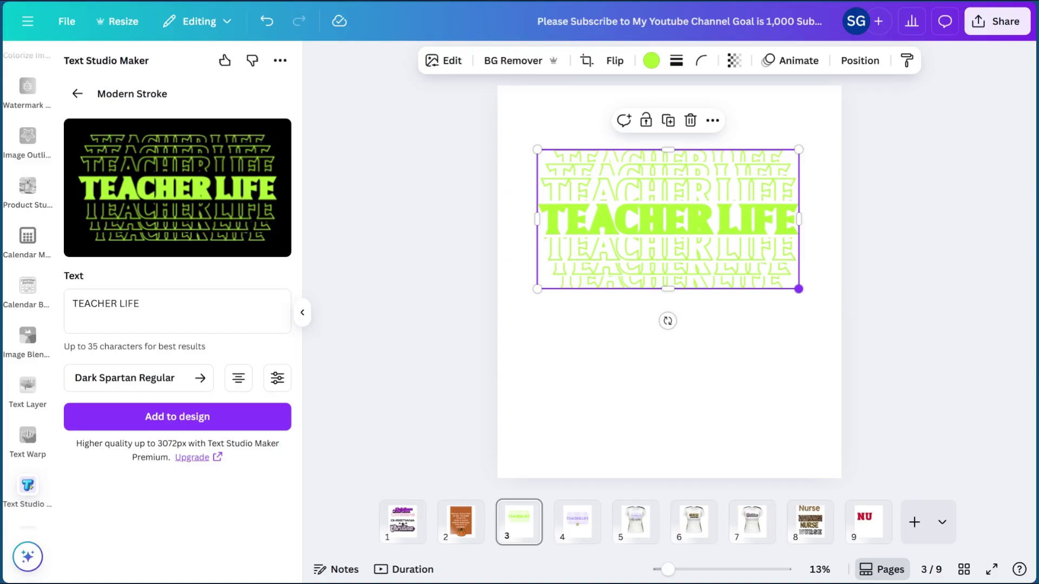
{"action": "left_click", "coordinate": [651, 61]}
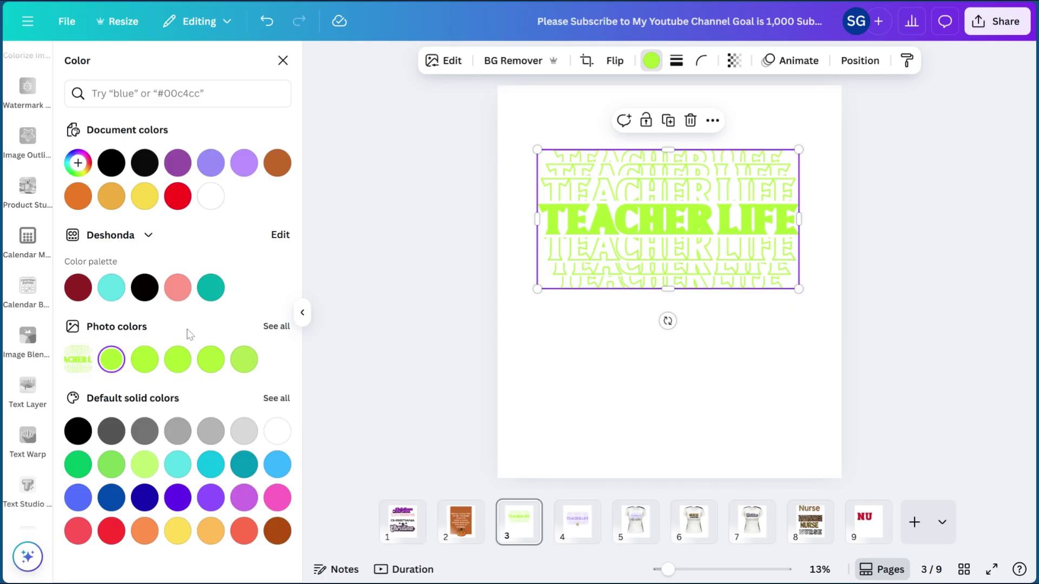
Try indigo, orange, yellow, red, brown and lavender swatches, then recolour the graphic purple.
{"action": "left_click", "coordinate": [177, 164]}
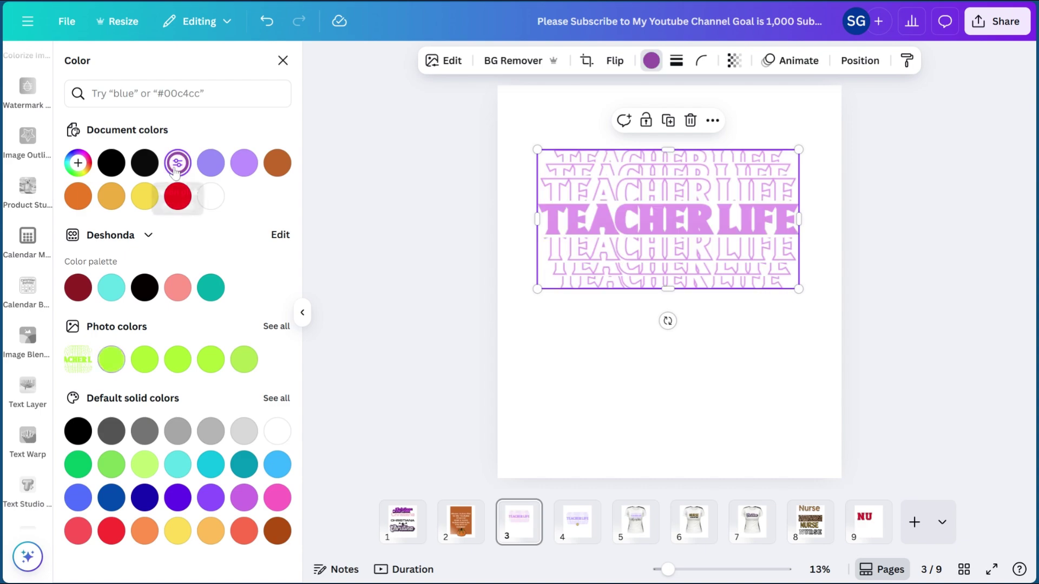
{"action": "left_click", "coordinate": [211, 169]}
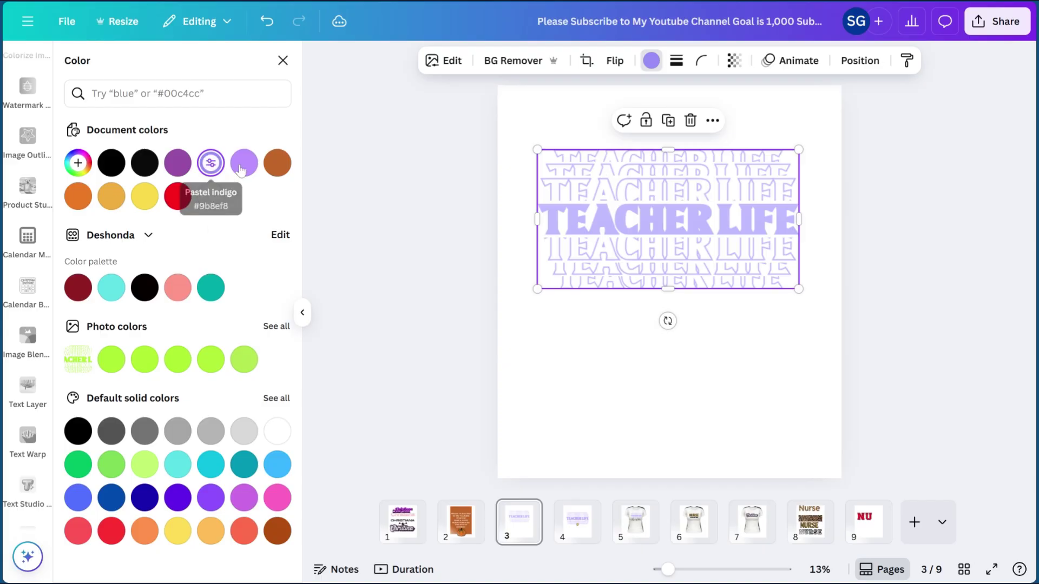
{"action": "left_click", "coordinate": [277, 163]}
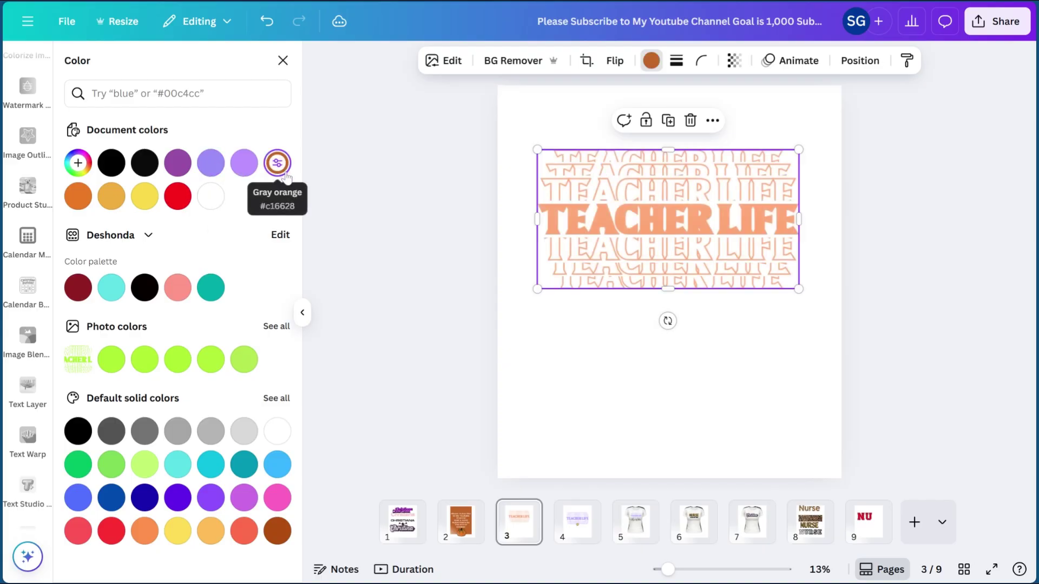
{"action": "left_click", "coordinate": [145, 196]}
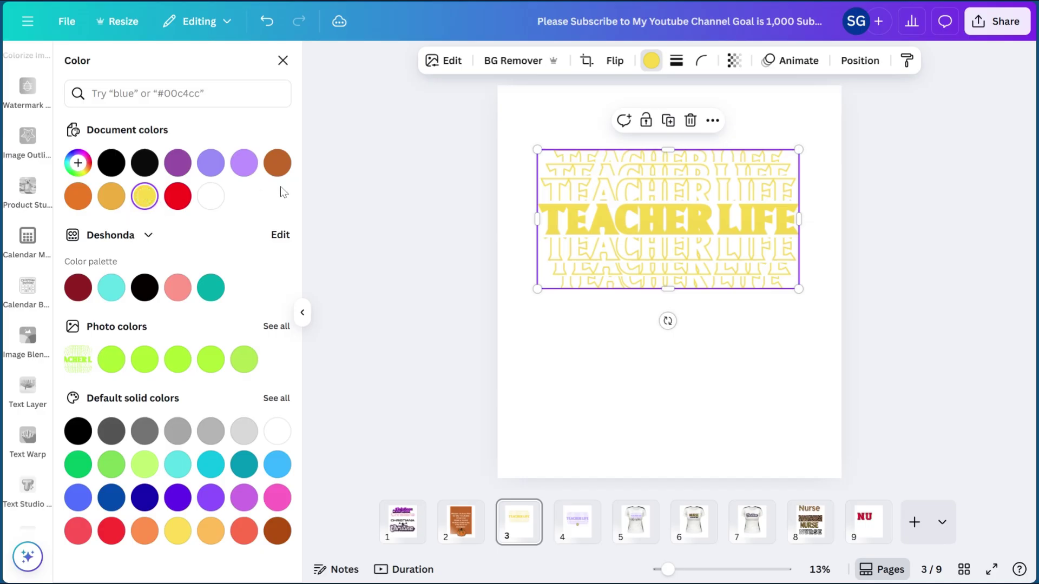
{"action": "left_click", "coordinate": [241, 490]}
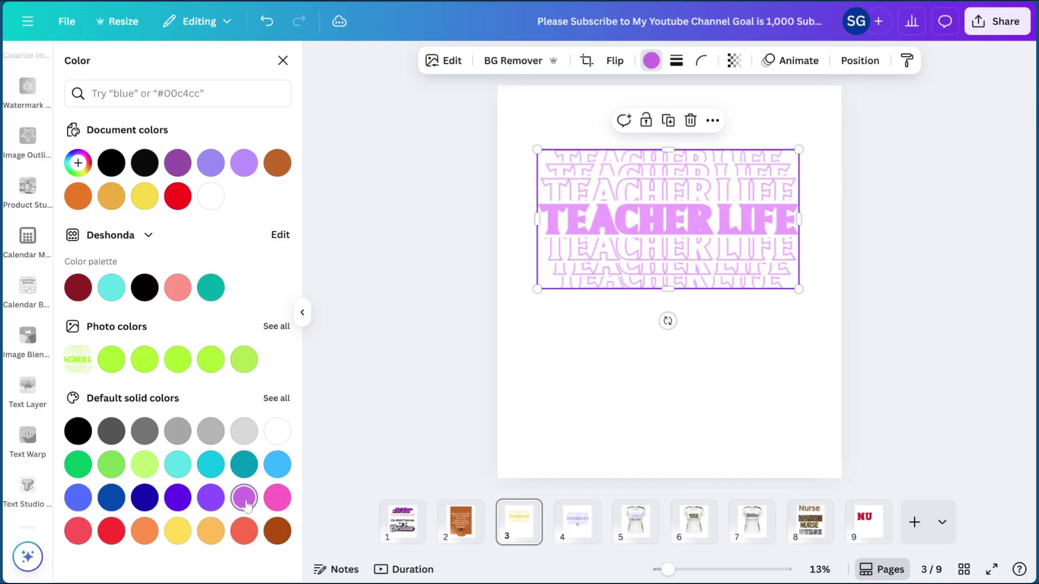
{"action": "left_click", "coordinate": [138, 531]}
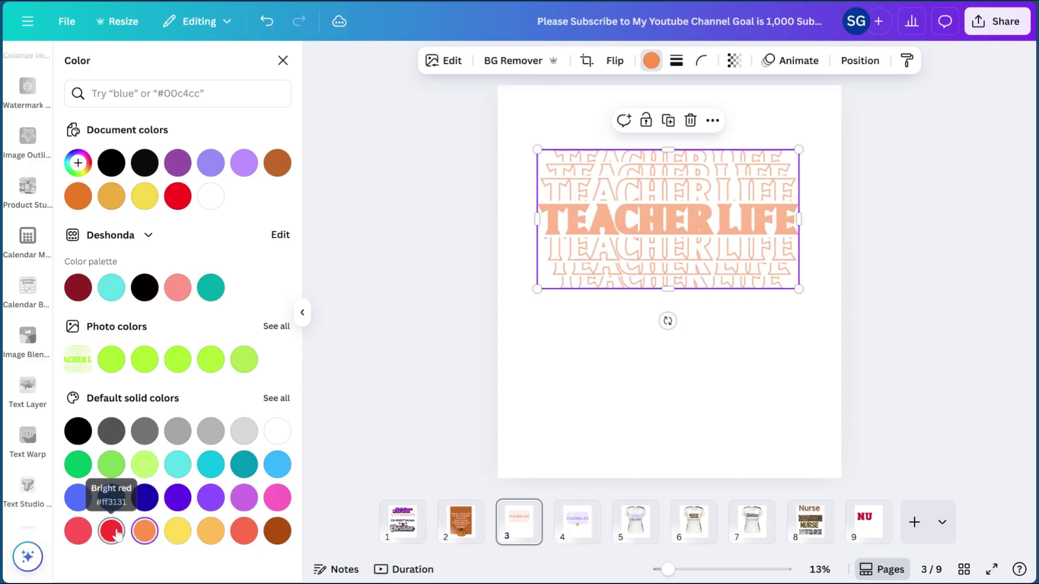
{"action": "left_click", "coordinate": [111, 531]}
{"action": "left_click", "coordinate": [78, 531]}
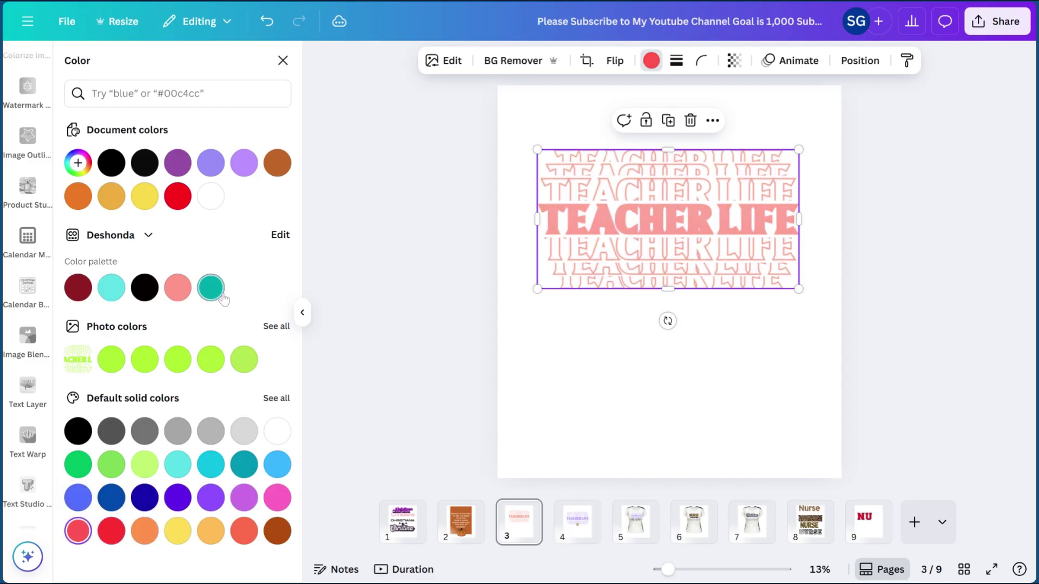
{"action": "left_click", "coordinate": [277, 163]}
{"action": "left_click", "coordinate": [244, 164]}
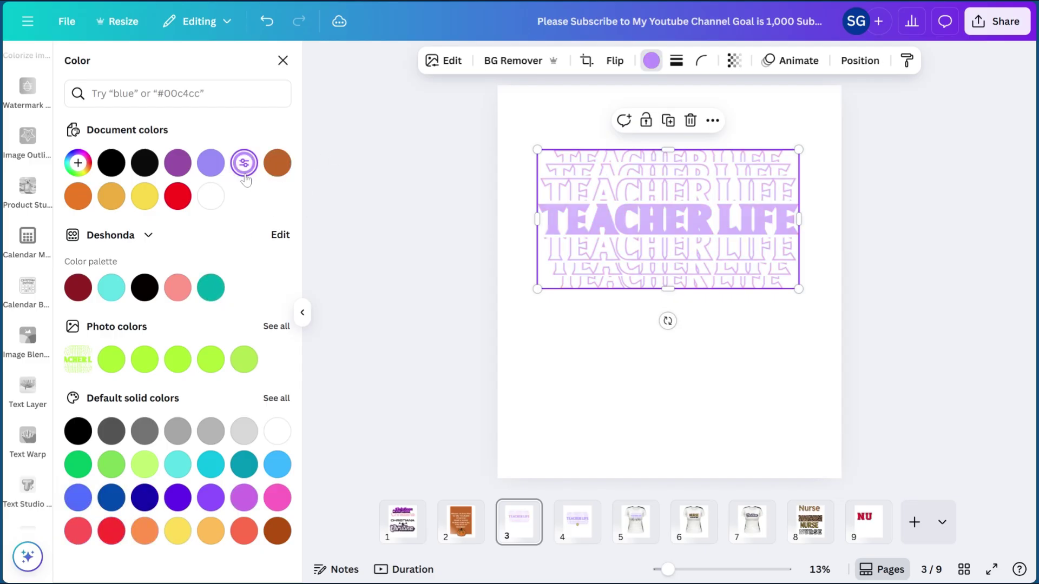
{"action": "left_click", "coordinate": [211, 163]}
{"action": "left_click", "coordinate": [179, 163]}
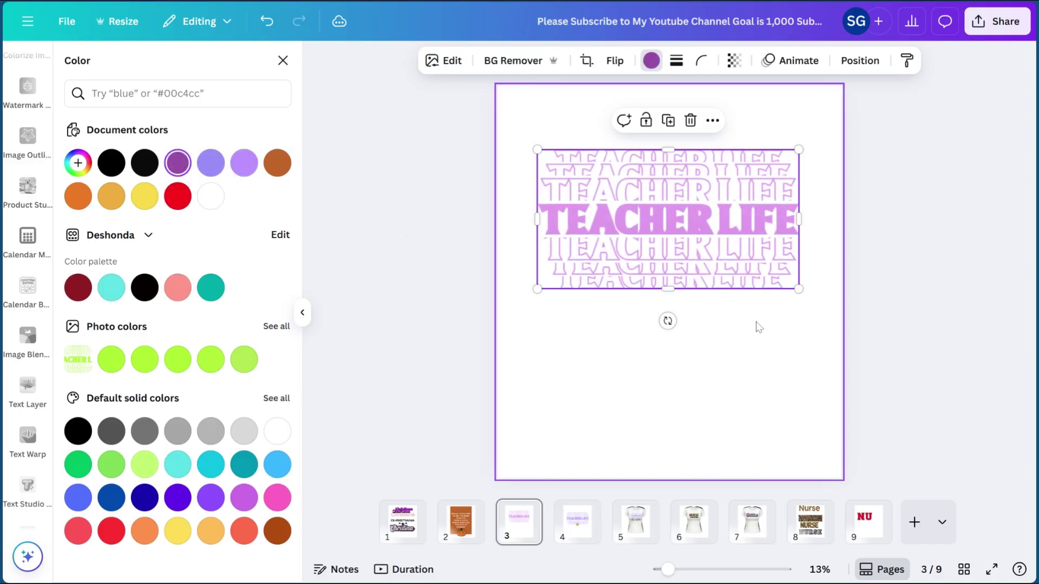
Centre the TEACHER LIFE graphic horizontally and move it slightly lower.
{"action": "left_click", "coordinate": [780, 328]}
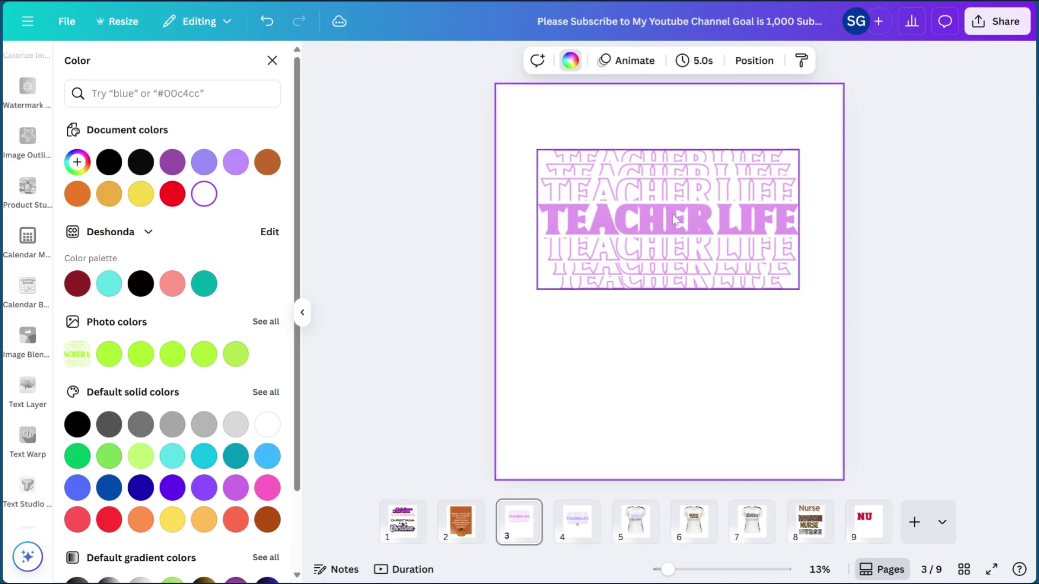
{"action": "left_click", "coordinate": [657, 217]}
{"action": "left_click_drag", "start_coordinate": [655, 213], "coordinate": [656, 215]}
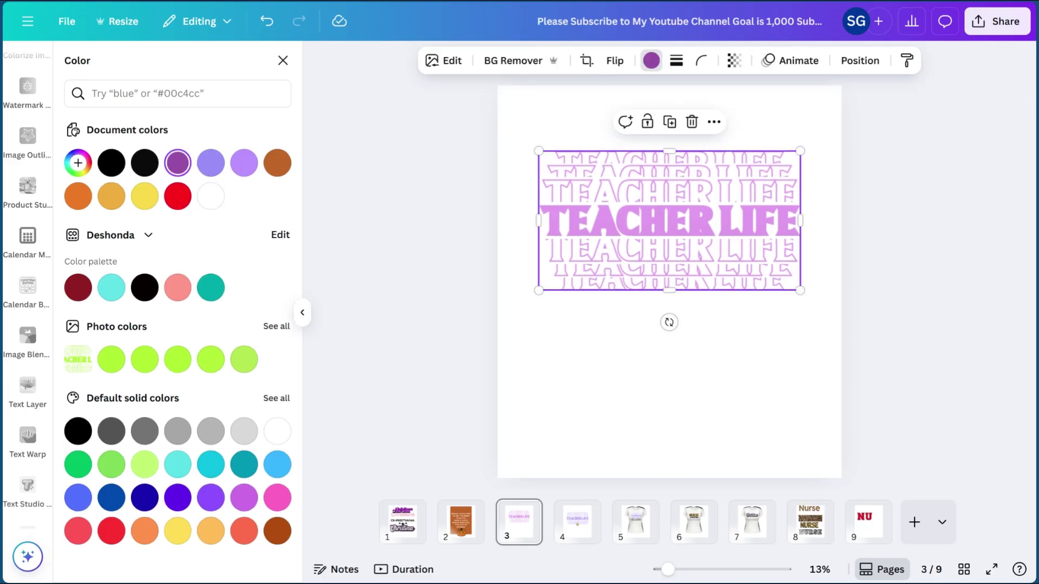
{"action": "left_click_drag", "start_coordinate": [686, 199], "coordinate": [685, 201]}
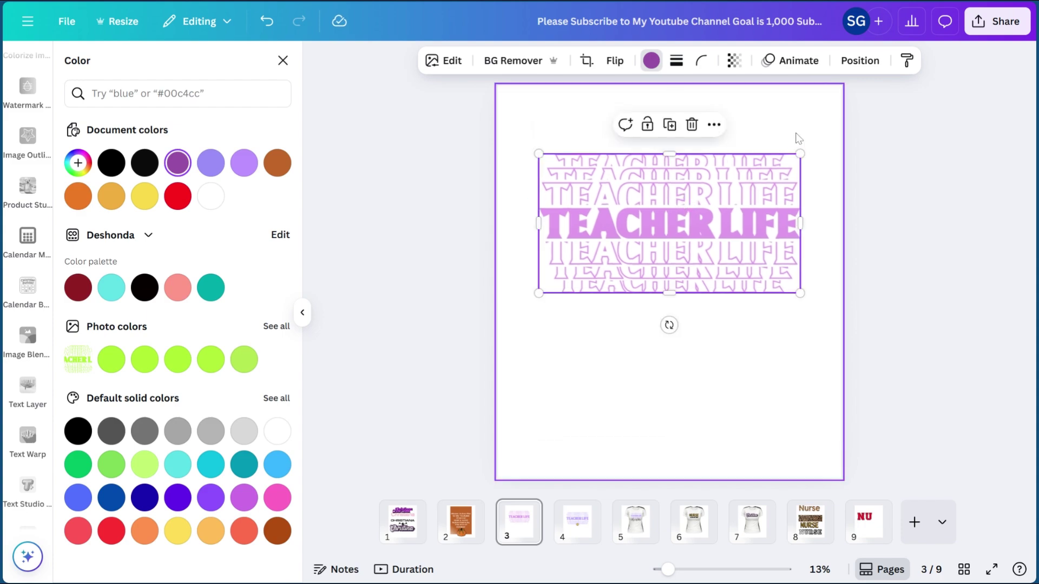
{"action": "left_click", "coordinate": [745, 325]}
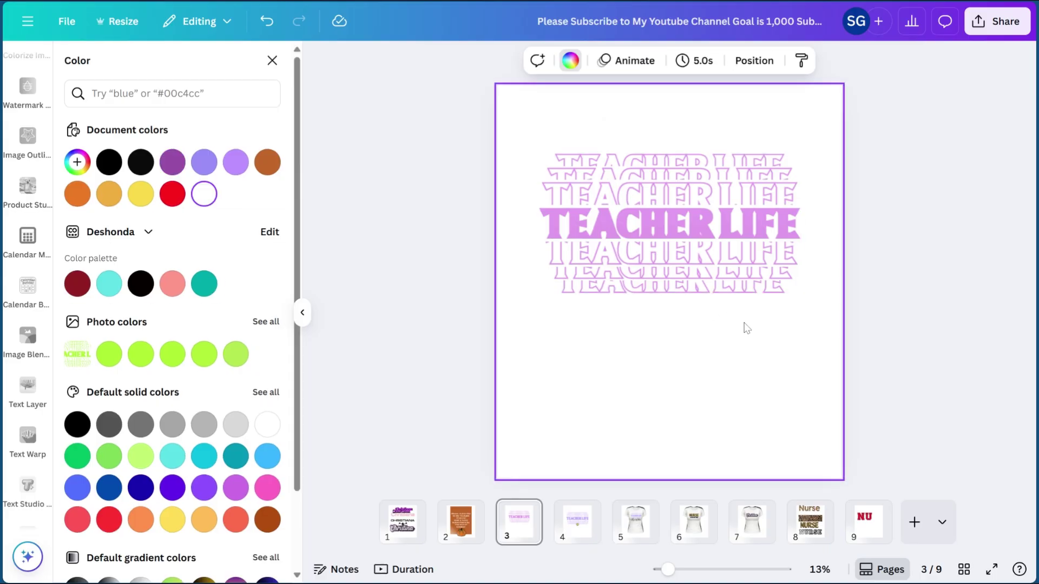
Copy the script name text from the page 5 T-shirt.
{"action": "left_click", "coordinate": [637, 523]}
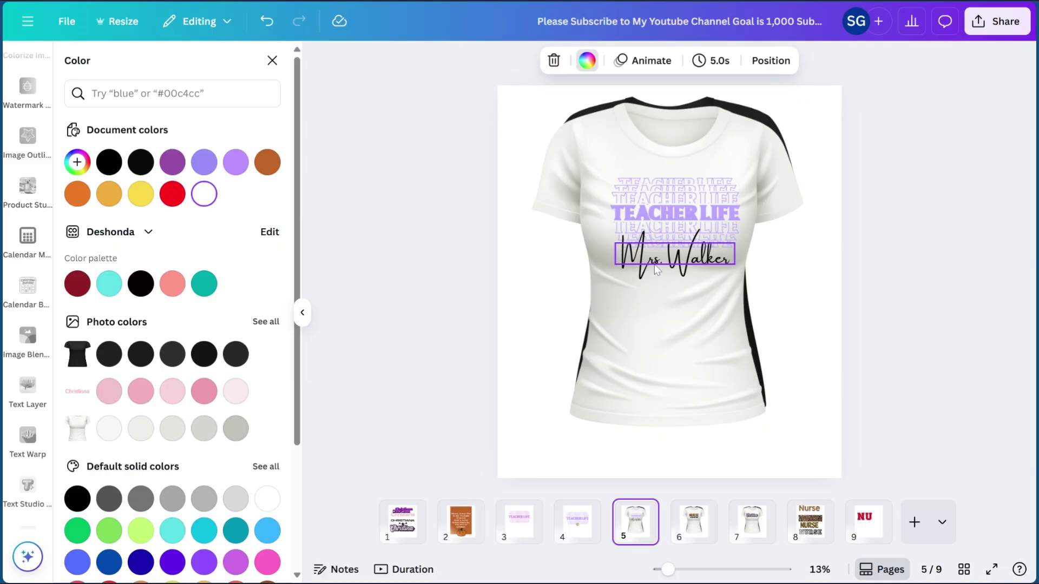
{"action": "left_click", "coordinate": [691, 263]}
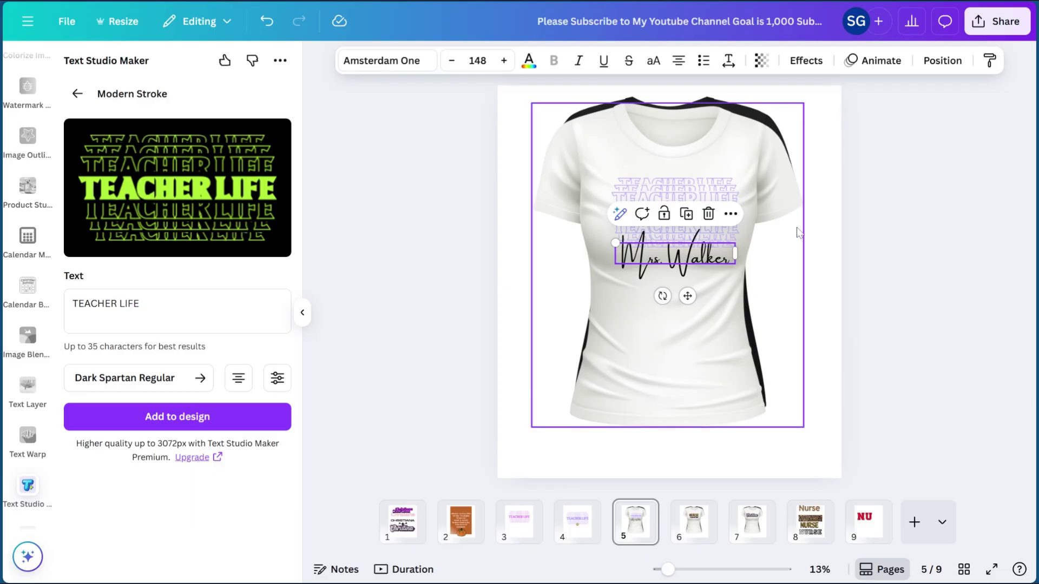
{"action": "left_click", "coordinate": [826, 224]}
{"action": "left_click", "coordinate": [655, 269]}
{"action": "right_click", "coordinate": [655, 269]}
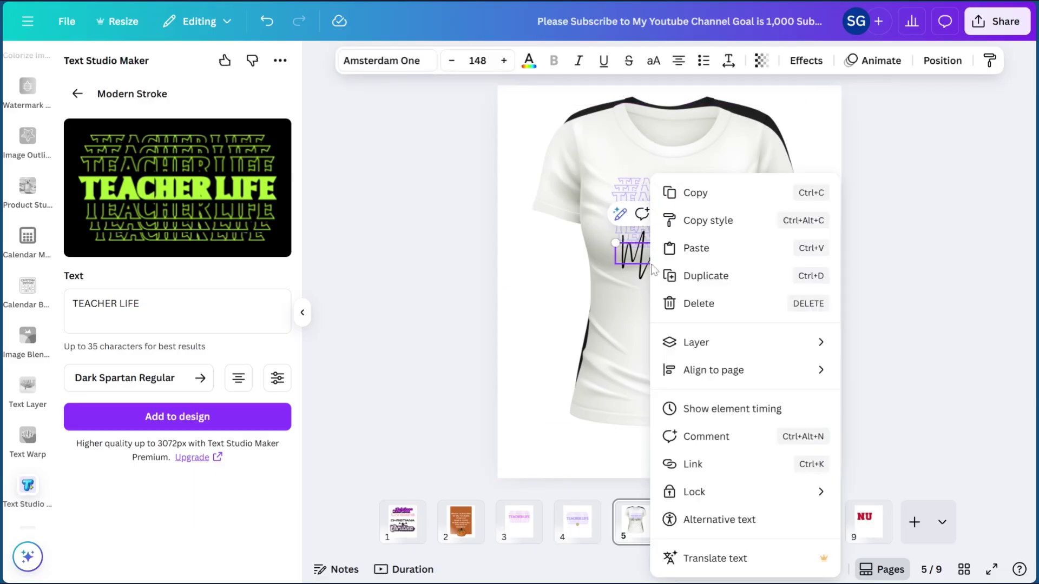
{"action": "left_click", "coordinate": [718, 193]}
{"action": "left_click", "coordinate": [825, 128]}
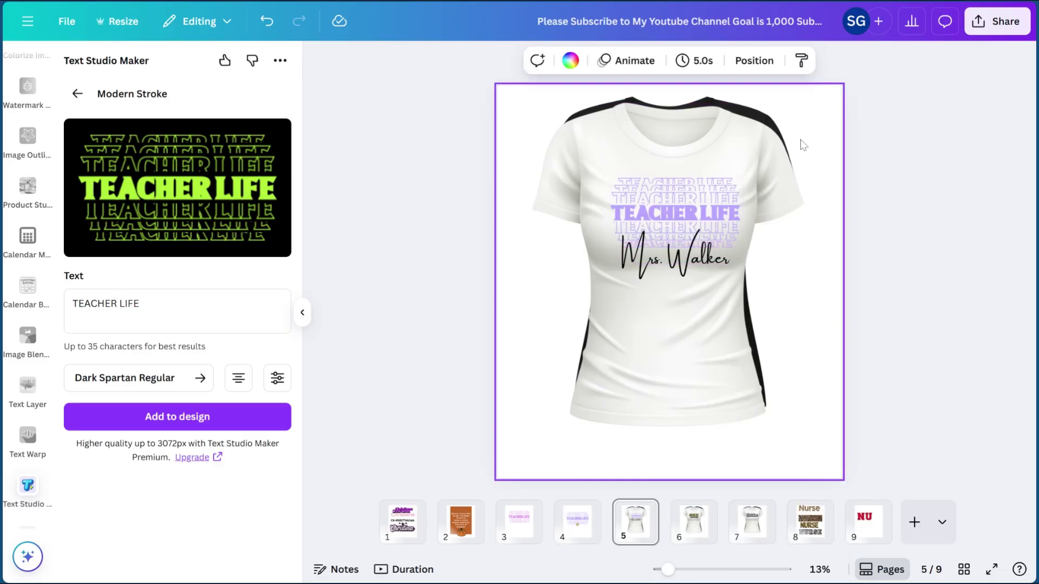
{"action": "left_click", "coordinate": [656, 266]}
{"action": "right_click", "coordinate": [655, 266]}
{"action": "left_click", "coordinate": [719, 193]}
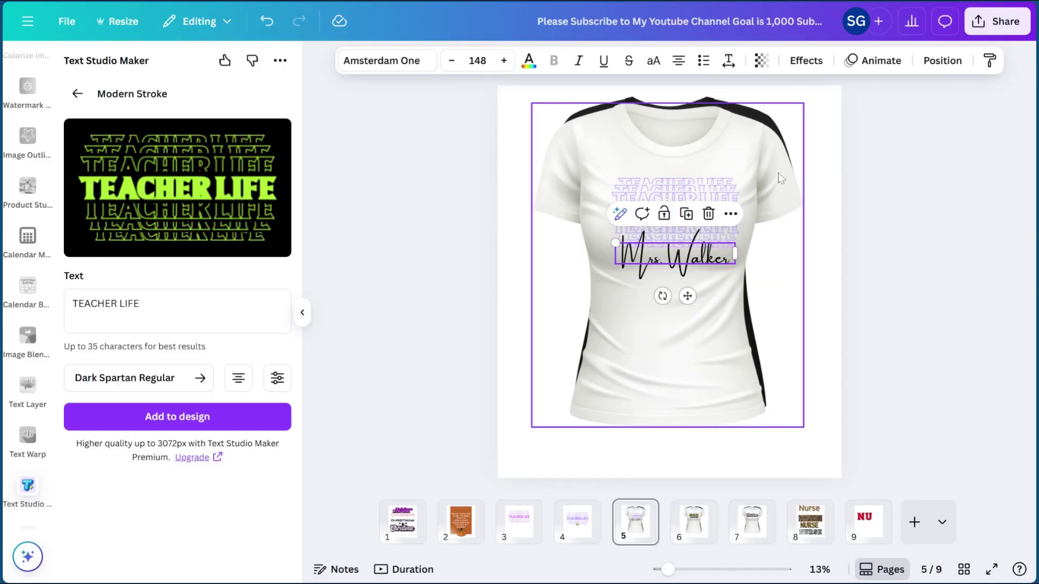
{"action": "left_click", "coordinate": [816, 135]}
{"action": "right_click", "coordinate": [658, 264]}
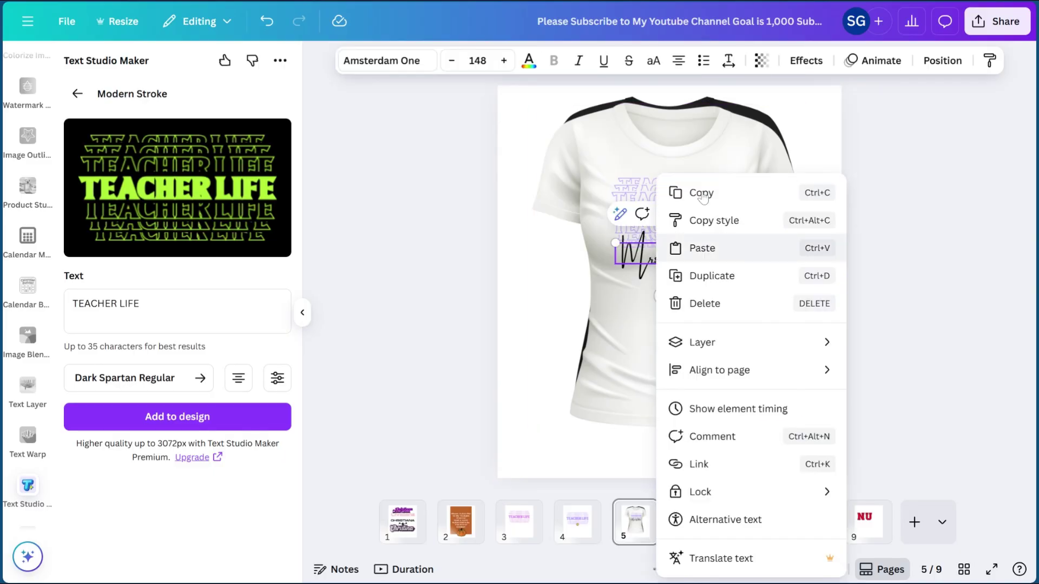
{"action": "left_click", "coordinate": [709, 193]}
{"action": "left_click", "coordinate": [822, 137]}
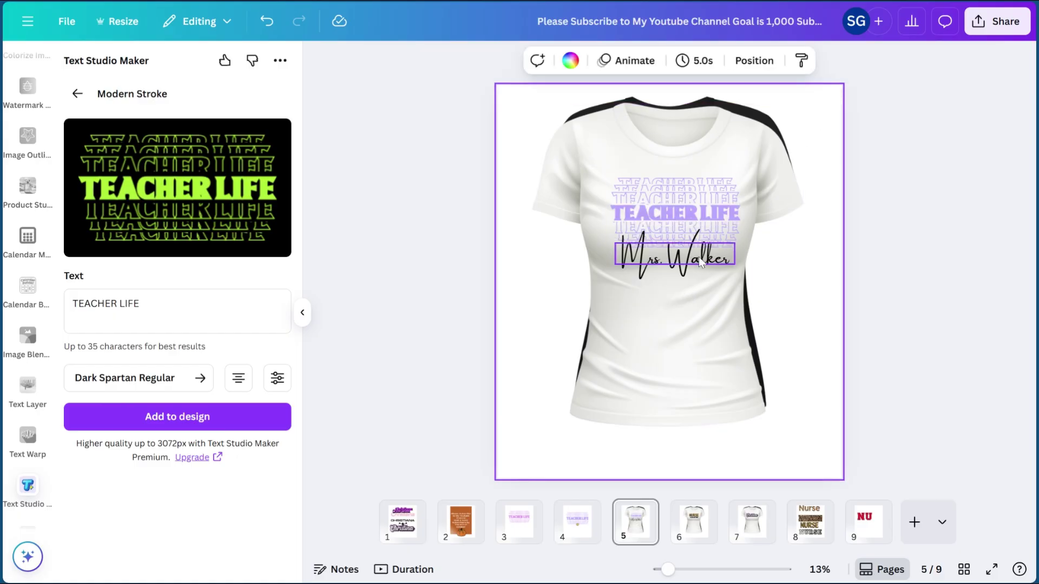
{"action": "left_click", "coordinate": [679, 266]}
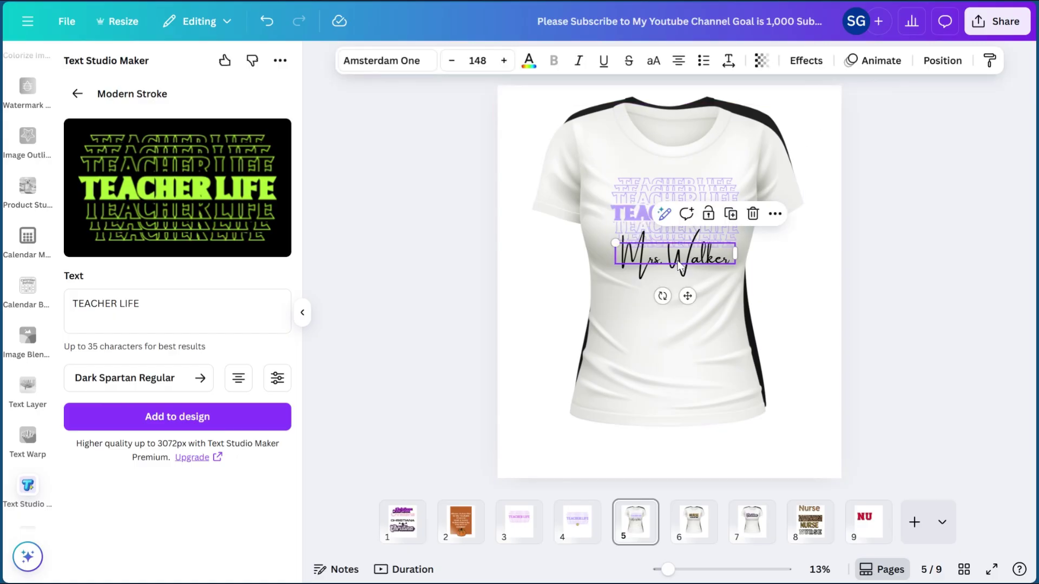
{"action": "right_click", "coordinate": [669, 262]}
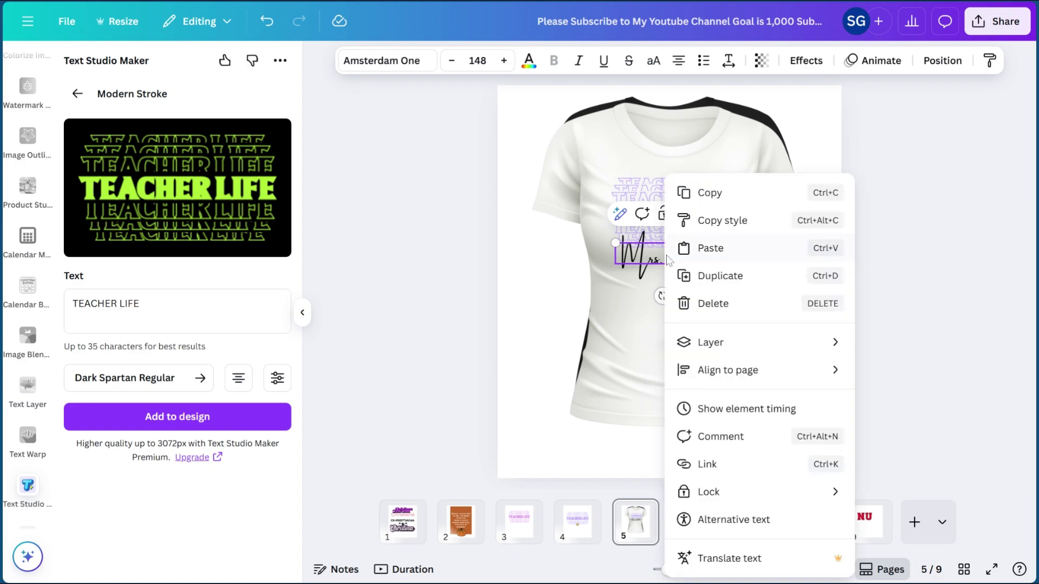
{"action": "left_click", "coordinate": [697, 194]}
Return to page 3 and select the TEACHER LIFE graphic.
{"action": "left_click", "coordinate": [519, 523]}
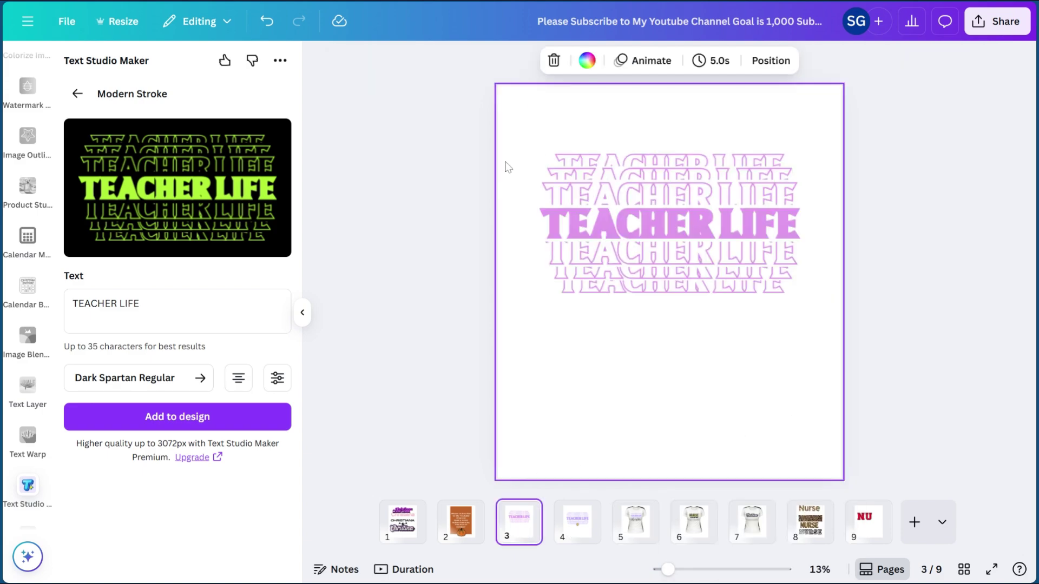
{"action": "left_click", "coordinate": [584, 273]}
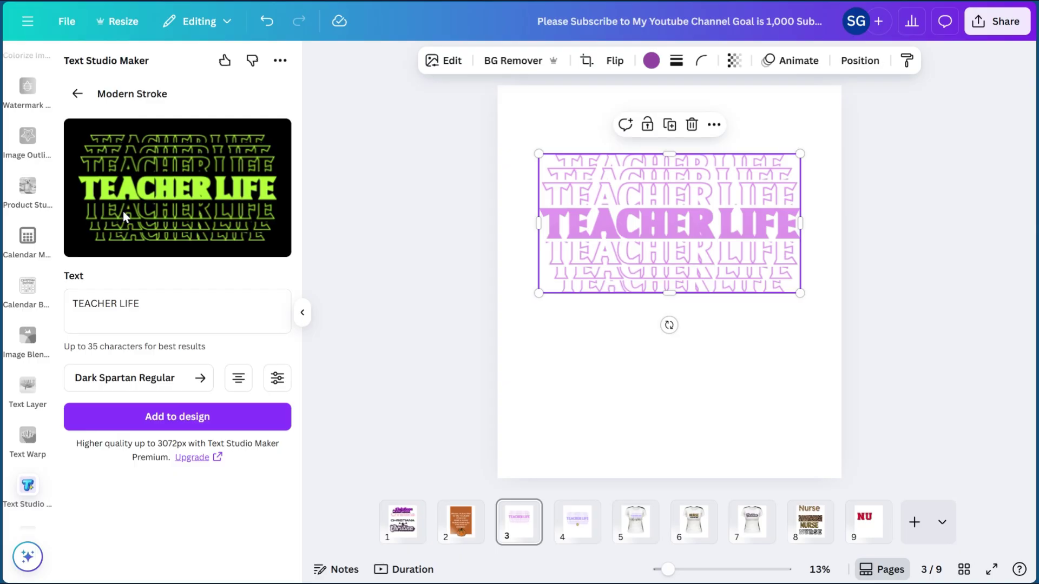
{"action": "scroll", "coordinate": [39, 220], "scroll_direction": "down", "scroll_amount": 5}
{"action": "scroll", "coordinate": [33, 217], "scroll_direction": "up", "scroll_amount": 5}
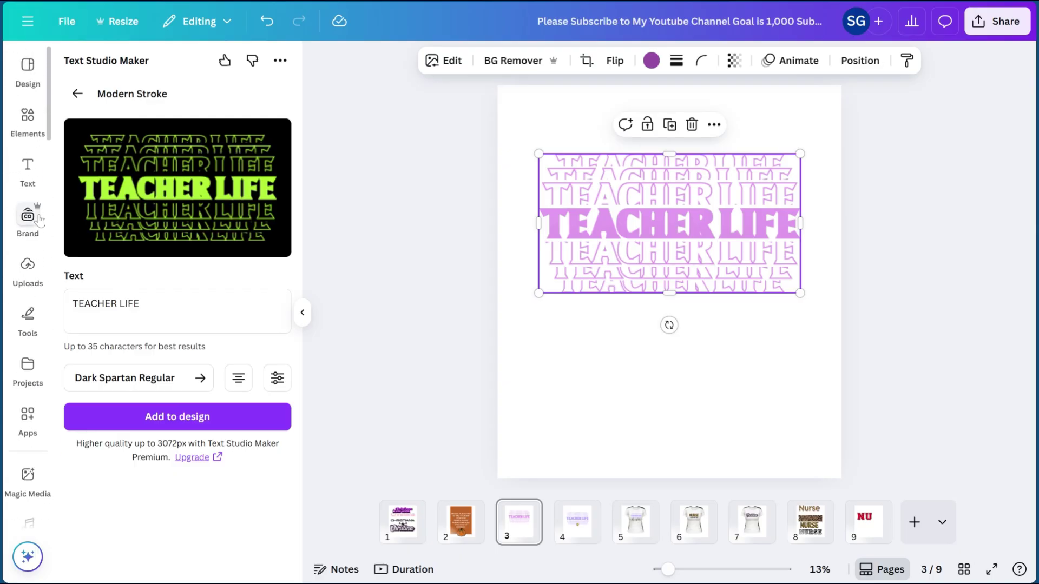
Add a heading set in the Amsterdam One handwriting font.
{"action": "left_click", "coordinate": [28, 168]}
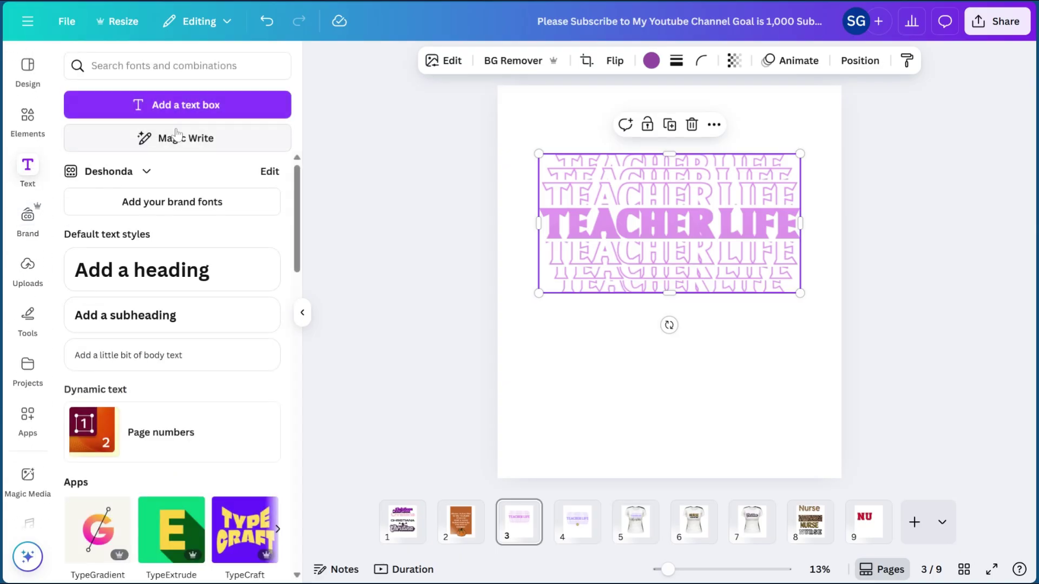
{"action": "left_click", "coordinate": [144, 273]}
{"action": "left_click", "coordinate": [379, 61]}
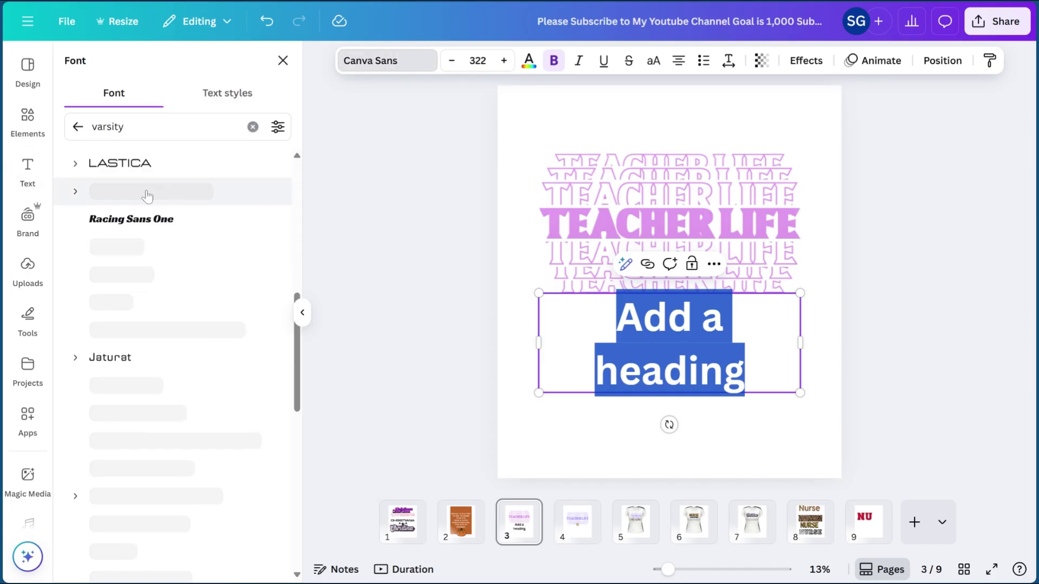
{"action": "left_click", "coordinate": [79, 128]}
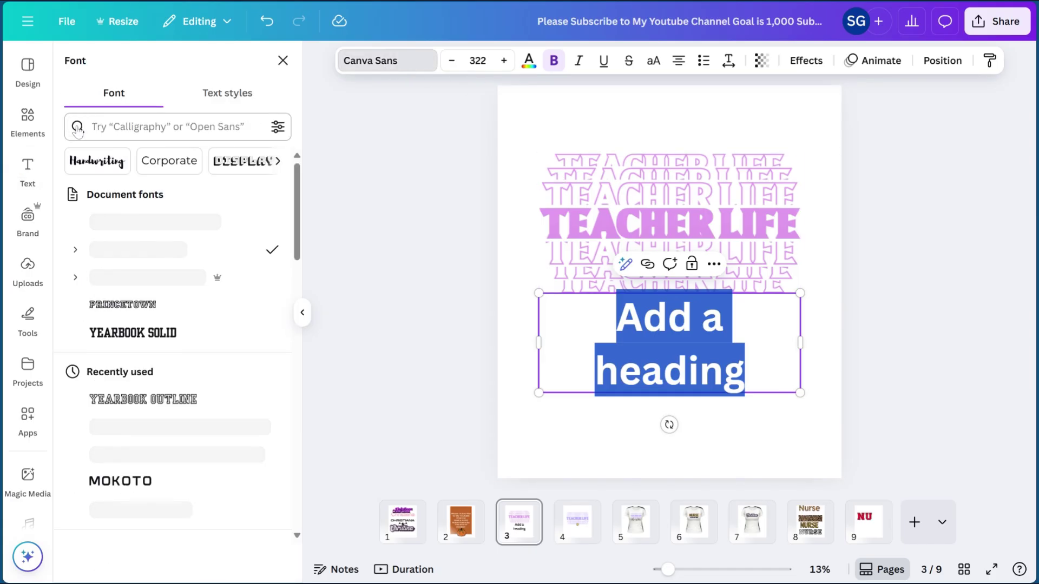
{"action": "left_click", "coordinate": [106, 161]}
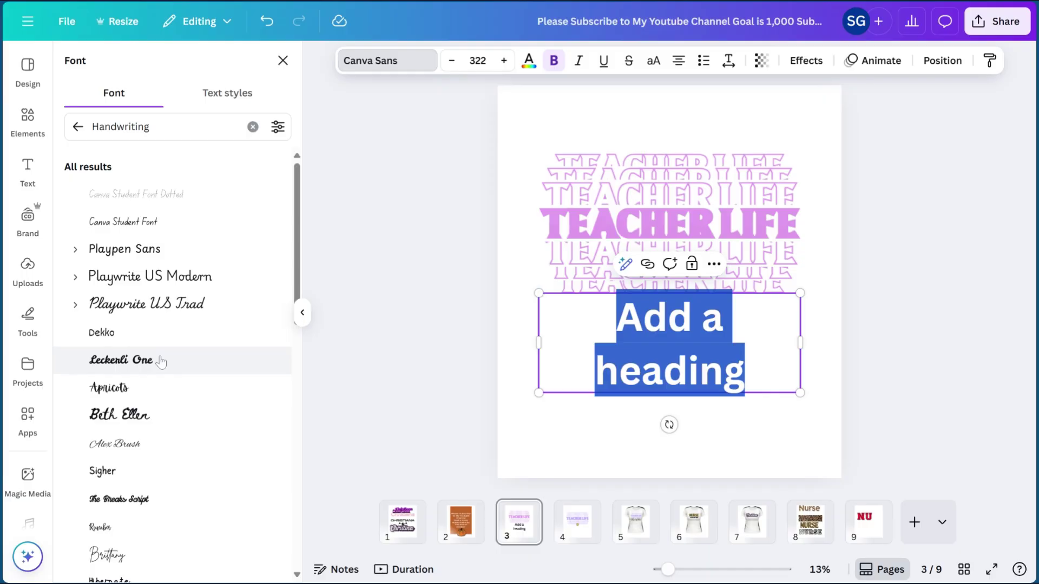
{"action": "scroll", "coordinate": [157, 361], "scroll_direction": "down", "scroll_amount": 3}
{"action": "scroll", "coordinate": [161, 361], "scroll_direction": "down", "scroll_amount": 7}
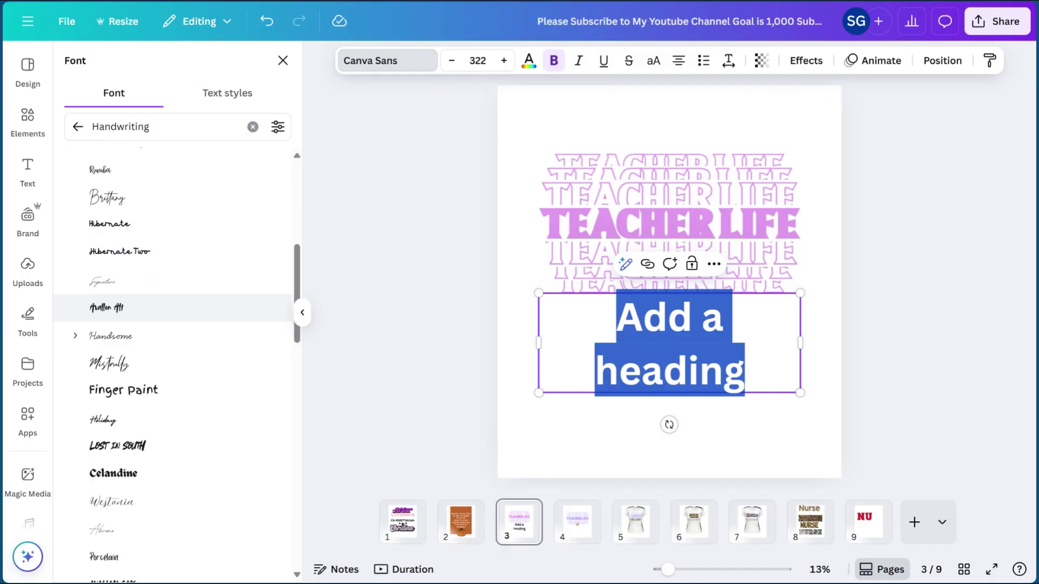
{"action": "scroll", "coordinate": [157, 346], "scroll_direction": "down", "scroll_amount": 3}
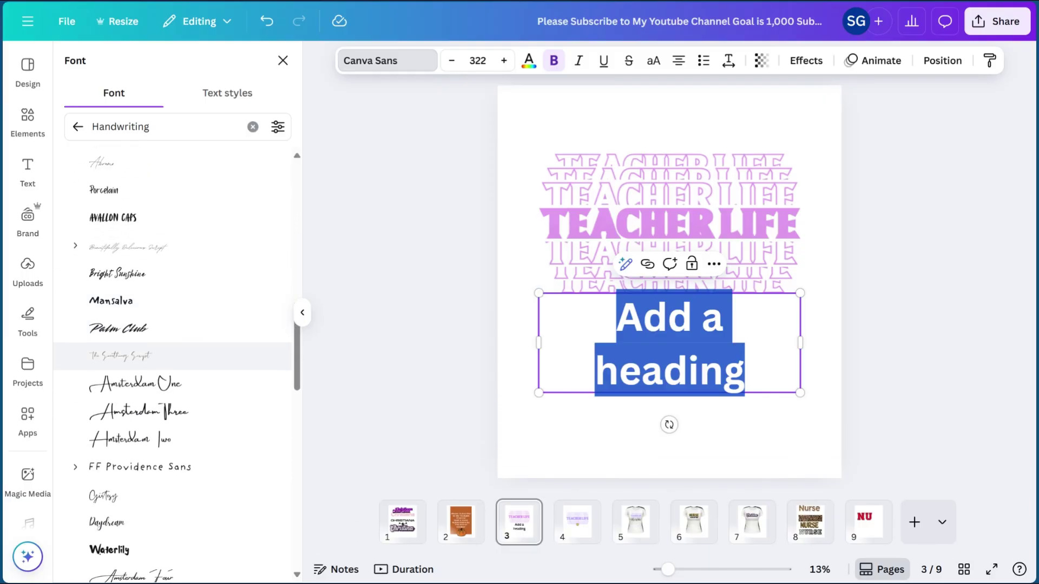
{"action": "left_click", "coordinate": [127, 385]}
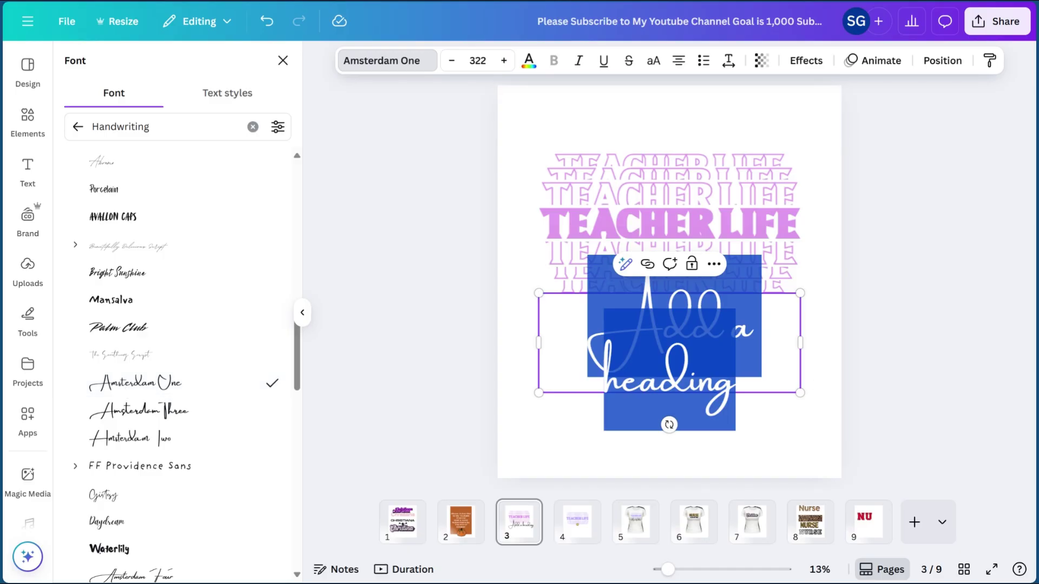
Replace the heading with the teacher's name and centre it beneath TEACHER LIFE.
{"action": "key", "text": "End"}
{"action": "key", "text": "BackSpace"}
{"action": "key", "text": "BackSpace"}
{"action": "key", "text": "BackSpace"}
{"action": "key", "text": "BackSpace"}
{"action": "key", "text": "BackSpace"}
{"action": "key", "text": "BackSpace"}
{"action": "key", "text": "BackSpace"}
{"action": "key", "text": "BackSpace"}
{"action": "key", "text": "BackSpace"}
{"action": "key", "text": "BackSpace"}
{"action": "key", "text": "BackSpace"}
{"action": "key", "text": "BackSpace"}
{"action": "key", "text": "BackSpace"}
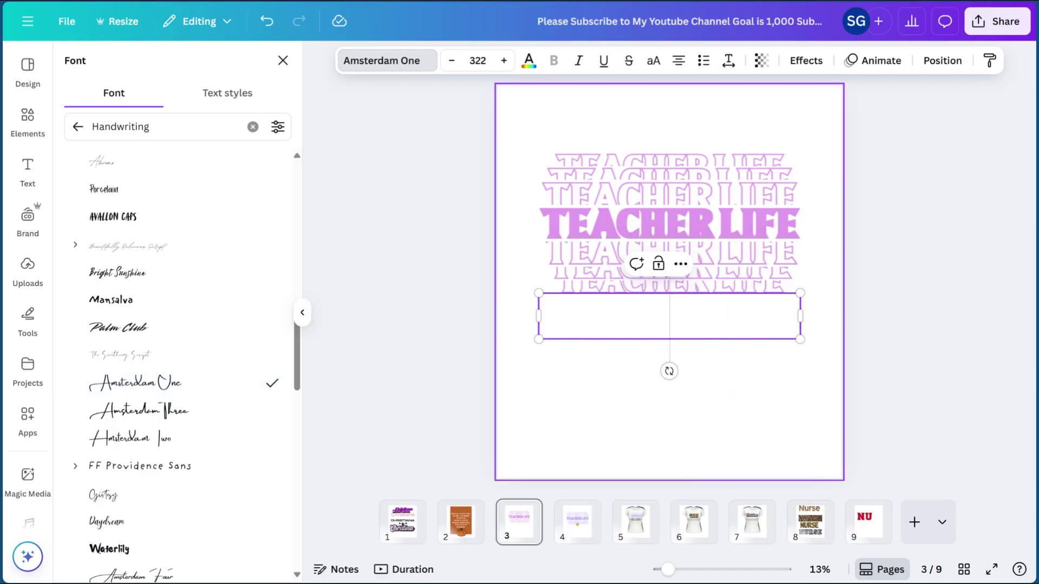
{"action": "type", "text": "Mrs. W"}
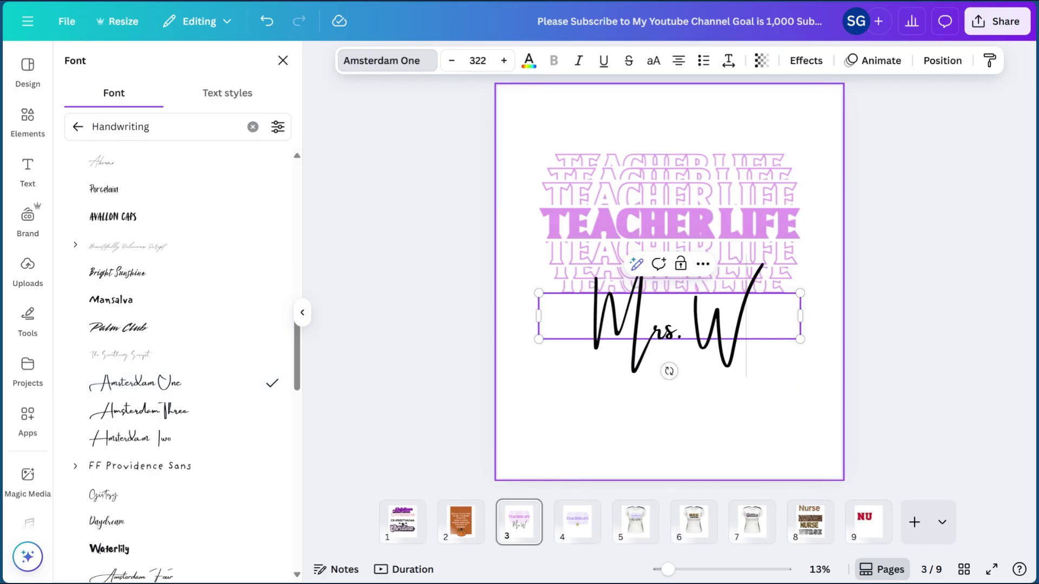
{"action": "type", "text": "alker"}
{"action": "key", "text": "Escape"}
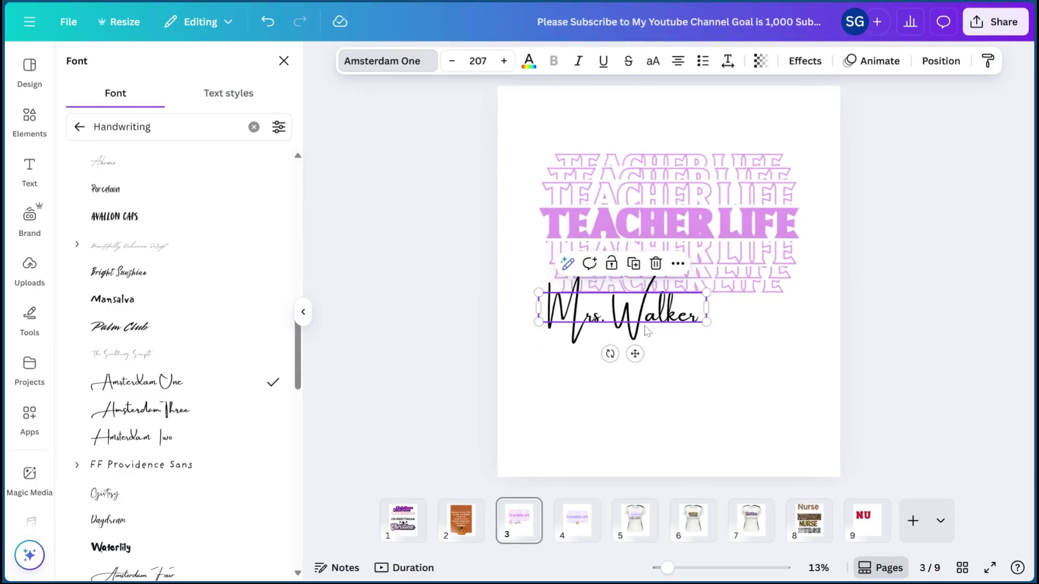
{"action": "left_click_drag", "start_coordinate": [652, 317], "coordinate": [705, 311]}
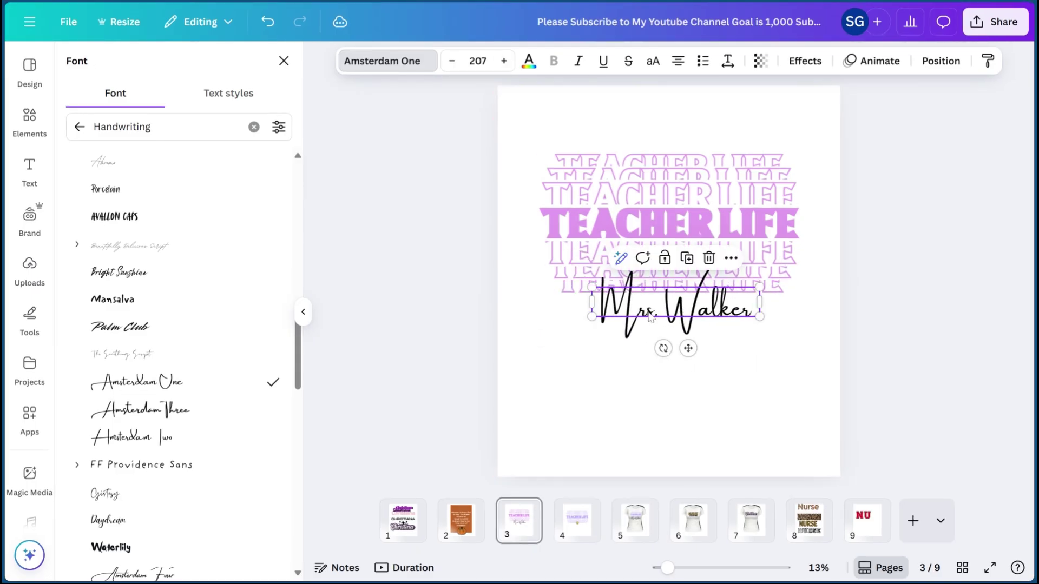
{"action": "left_click_drag", "start_coordinate": [593, 317], "coordinate": [606, 314]}
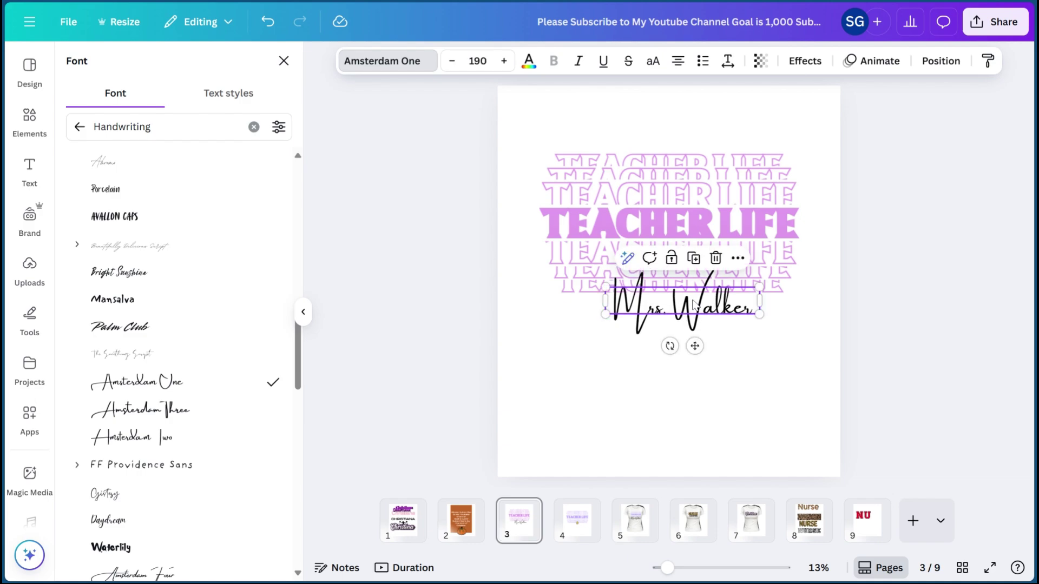
{"action": "left_click_drag", "start_coordinate": [696, 305], "coordinate": [686, 301]}
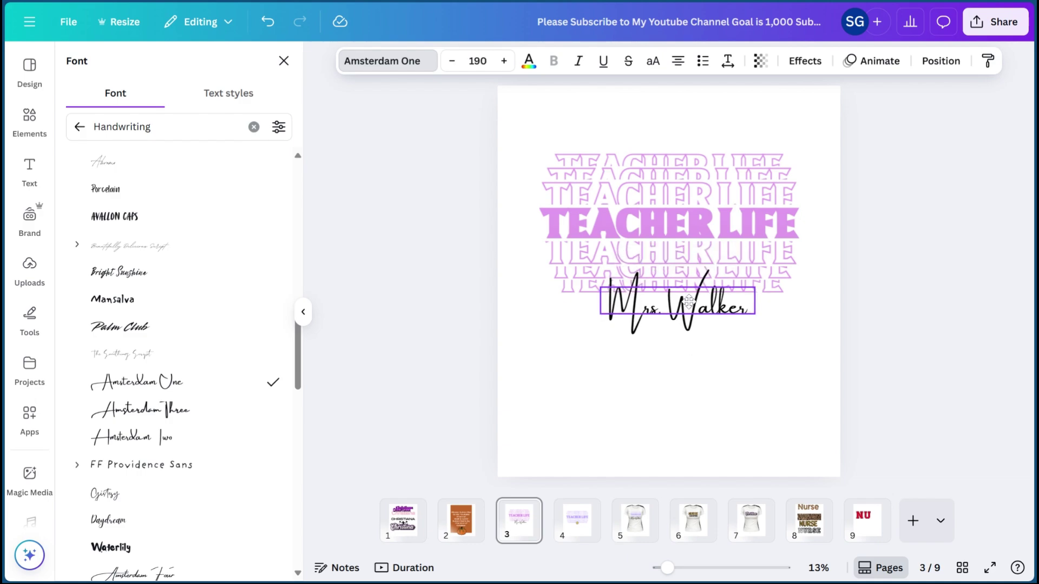
{"action": "left_click", "coordinate": [771, 343]}
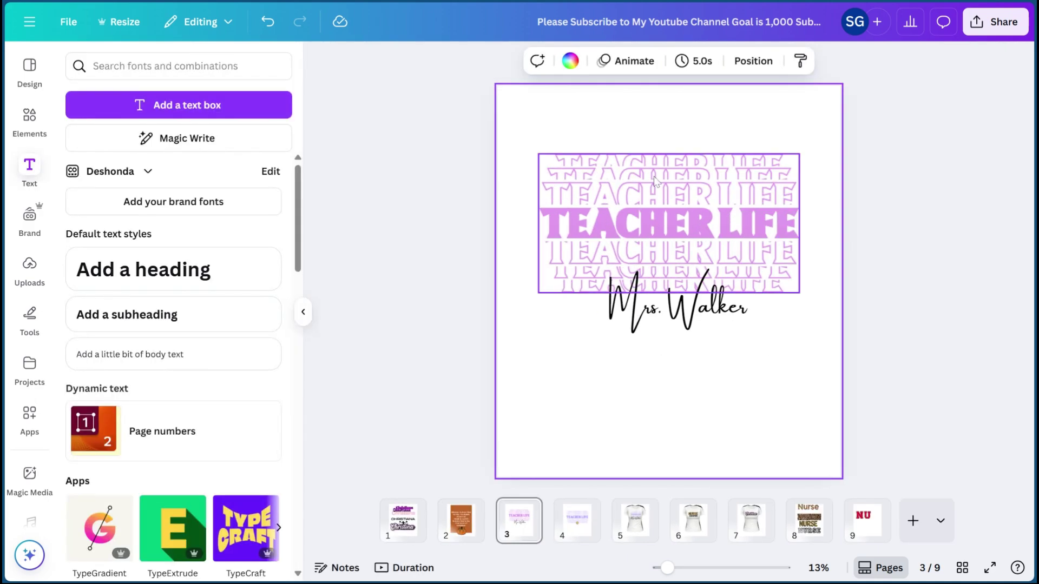
Increase the name's font size to 200.
{"action": "left_click", "coordinate": [681, 311]}
{"action": "left_click", "coordinate": [504, 61]}
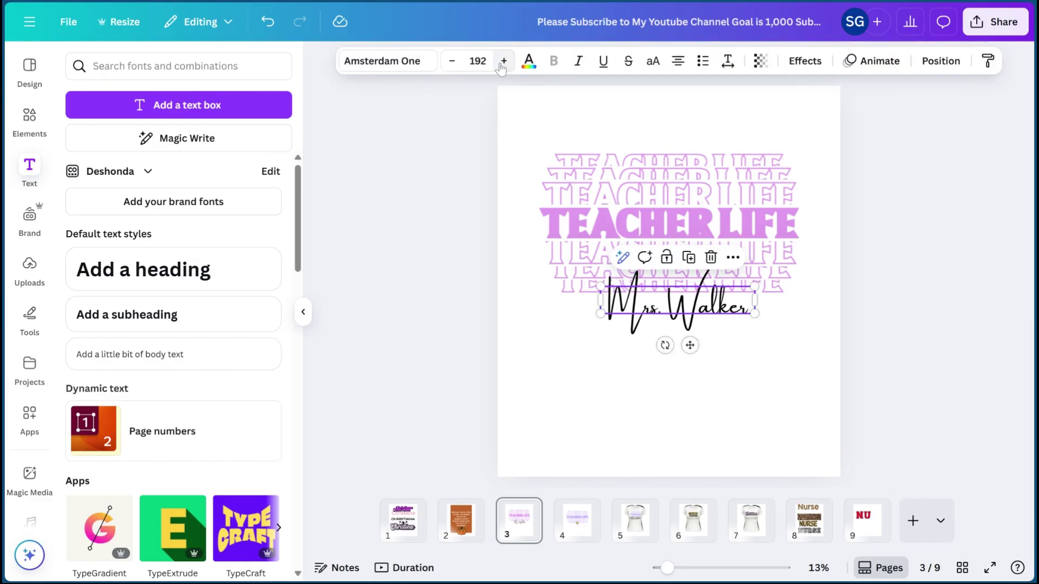
{"action": "left_click", "coordinate": [503, 61]}
{"action": "left_click", "coordinate": [504, 61]}
{"action": "left_click", "coordinate": [503, 61]}
{"action": "left_click", "coordinate": [574, 124]}
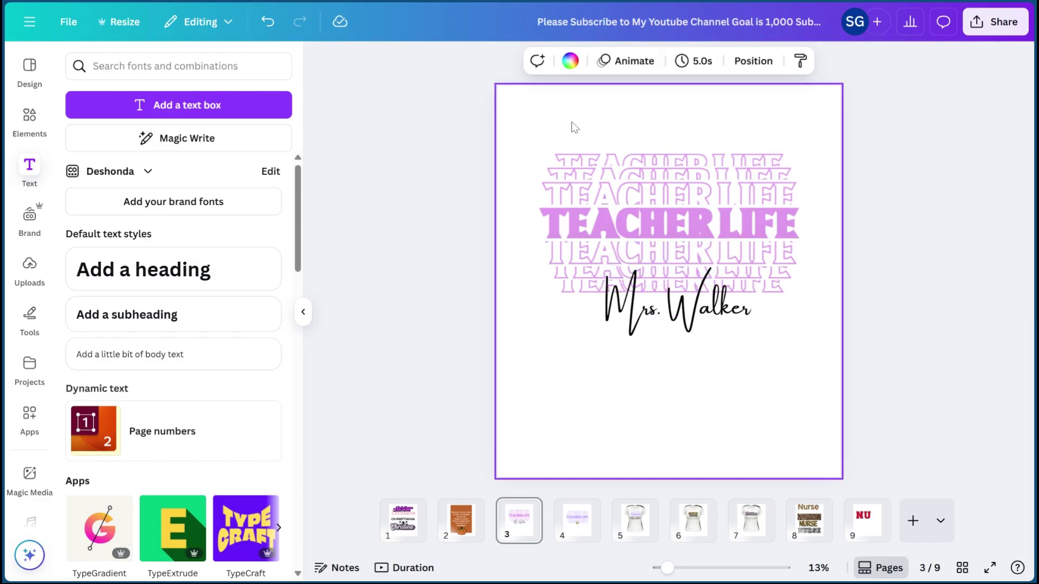
Group TEACHER LIFE with the name, copy the group, and go to page 5.
{"action": "left_click_drag", "start_coordinate": [498, 135], "coordinate": [775, 380]}
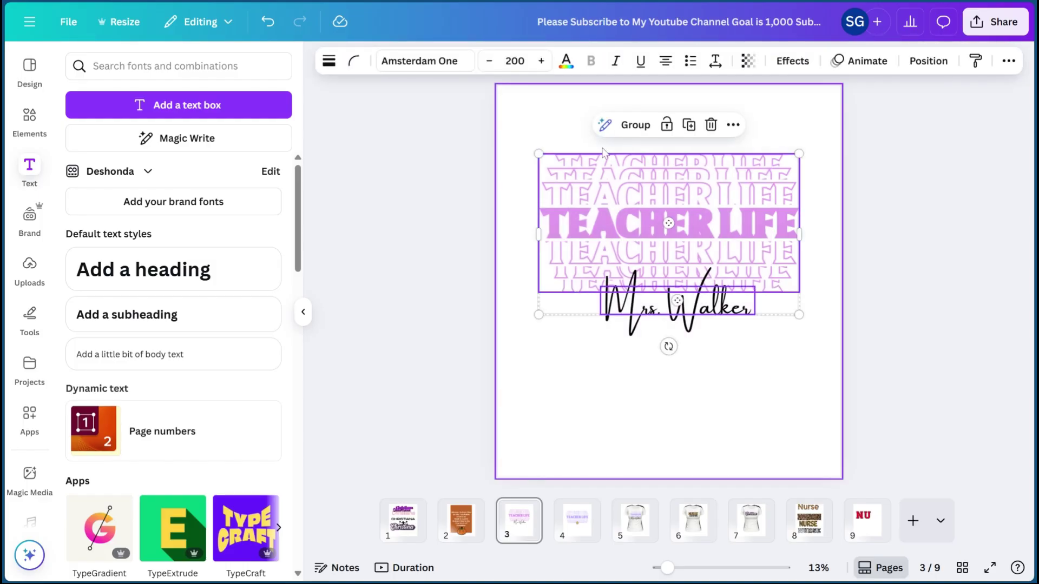
{"action": "left_click", "coordinate": [636, 125]}
{"action": "right_click", "coordinate": [684, 223]}
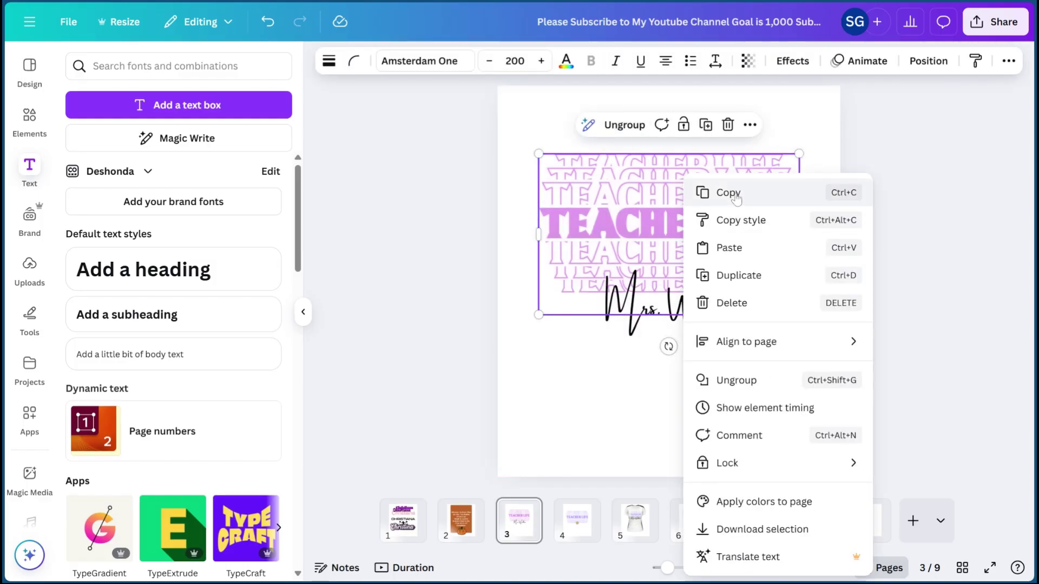
{"action": "left_click", "coordinate": [728, 192]}
{"action": "left_click", "coordinate": [635, 520]}
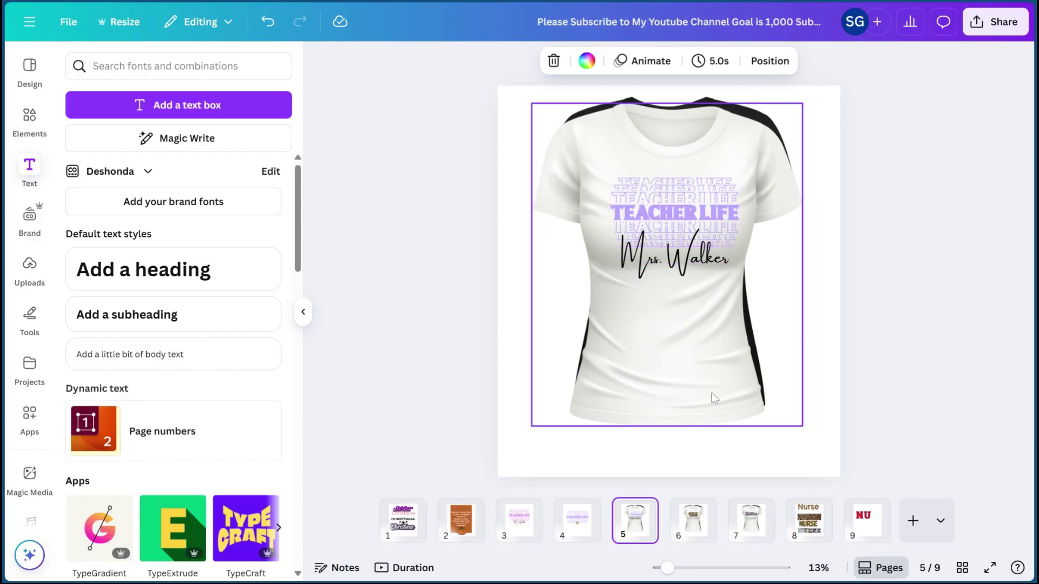
Paste the grouped TEACHER LIFE design onto a new page 10 and nudge it slightly lower.
{"action": "left_click", "coordinate": [913, 520]}
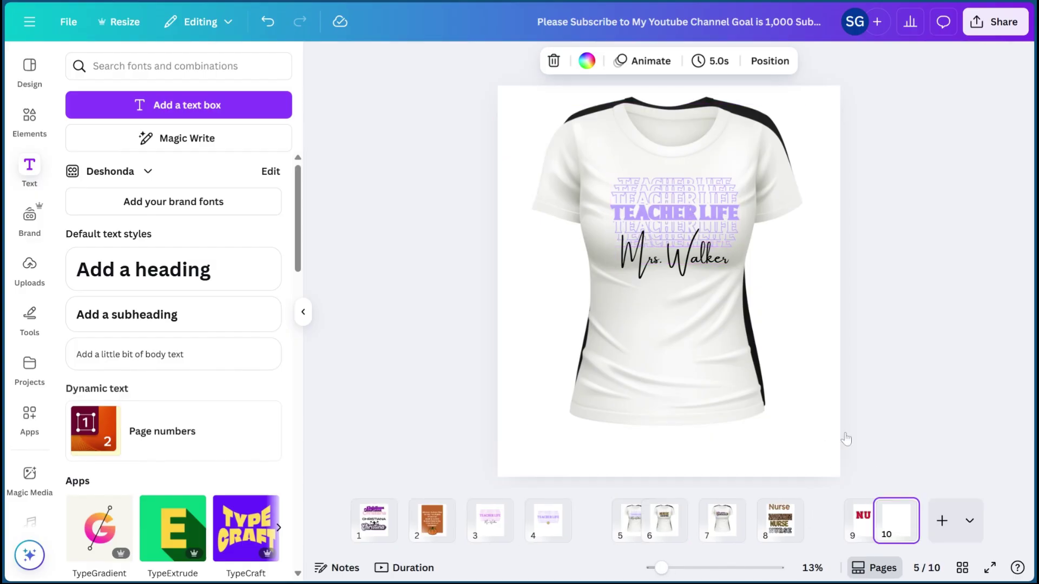
{"action": "right_click", "coordinate": [580, 139]}
{"action": "left_click", "coordinate": [647, 187]}
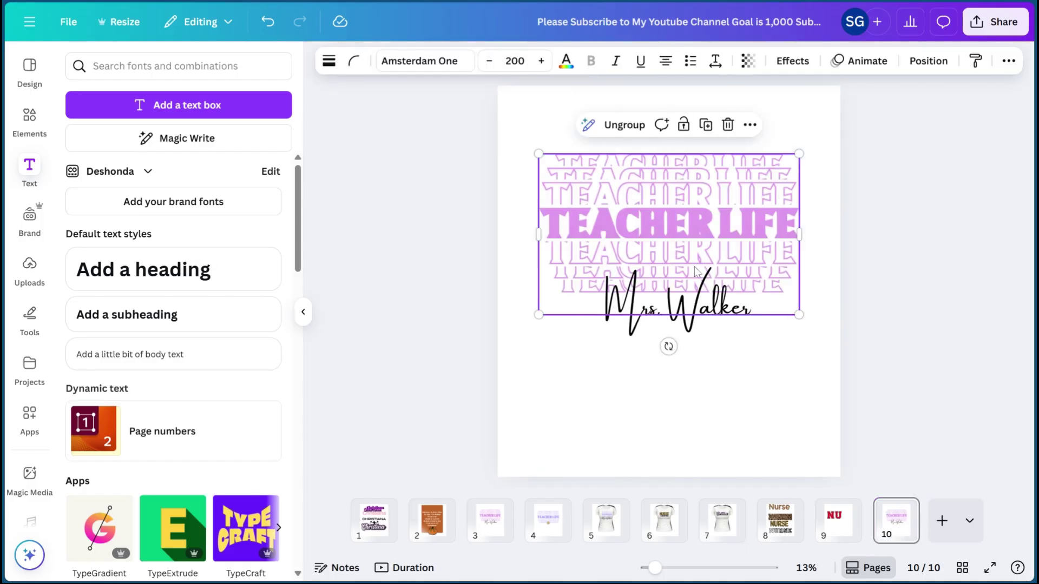
{"action": "left_click_drag", "start_coordinate": [685, 260], "coordinate": [684, 275]}
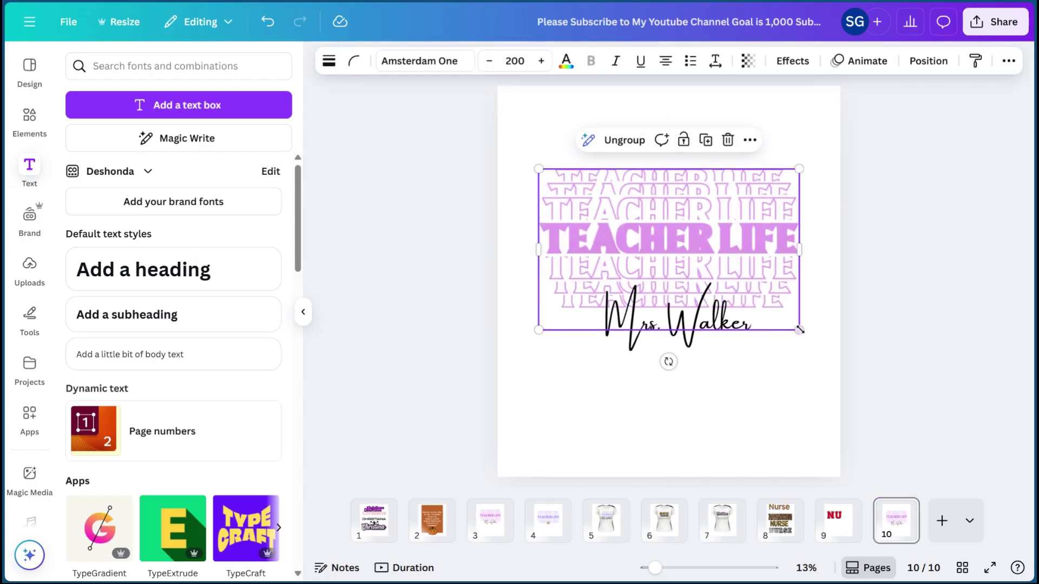
{"action": "left_click_drag", "start_coordinate": [799, 327], "coordinate": [806, 337]}
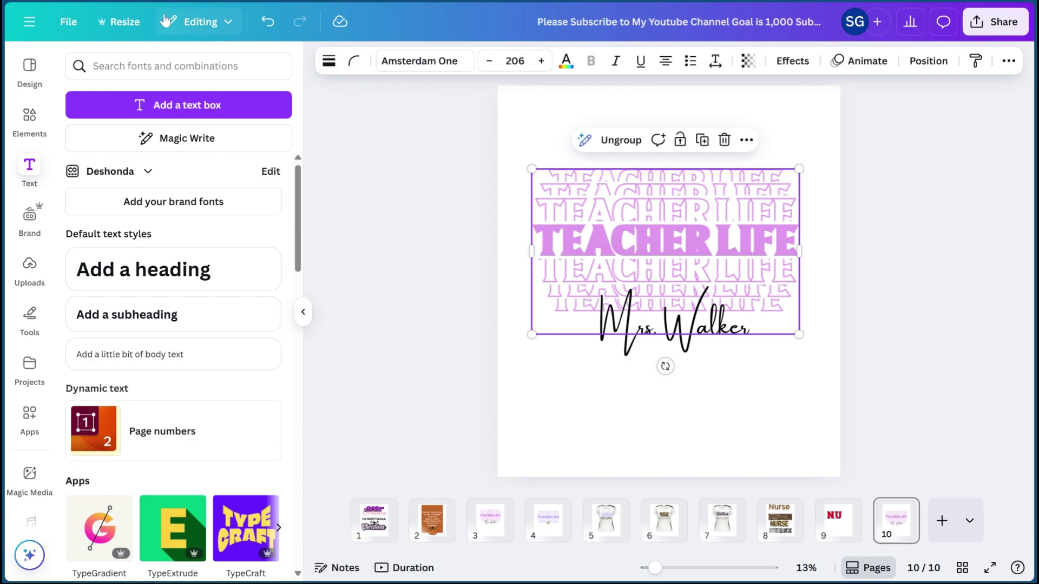
{"action": "left_click", "coordinate": [69, 23]}
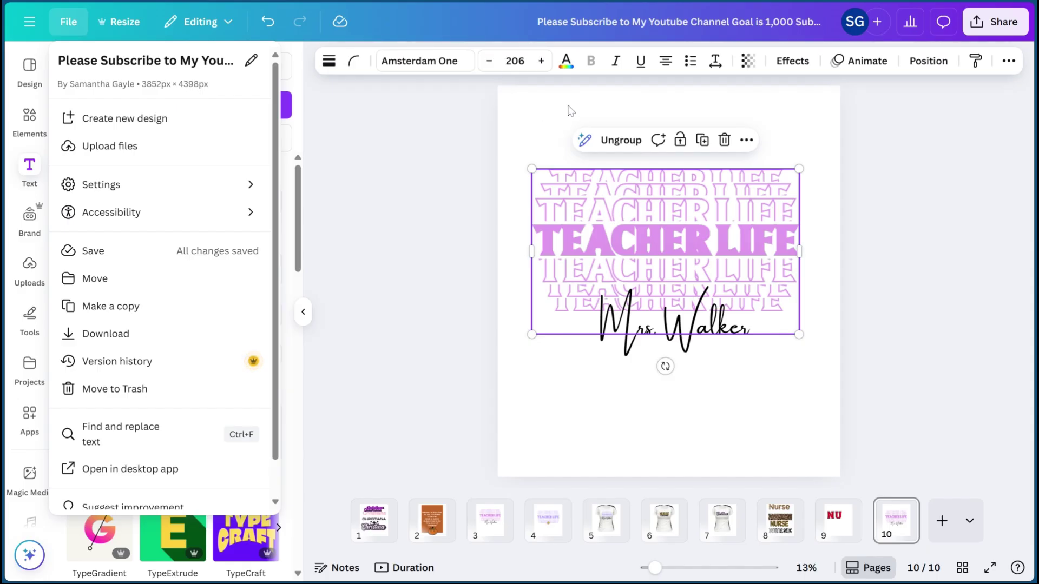
{"action": "left_click", "coordinate": [688, 254]}
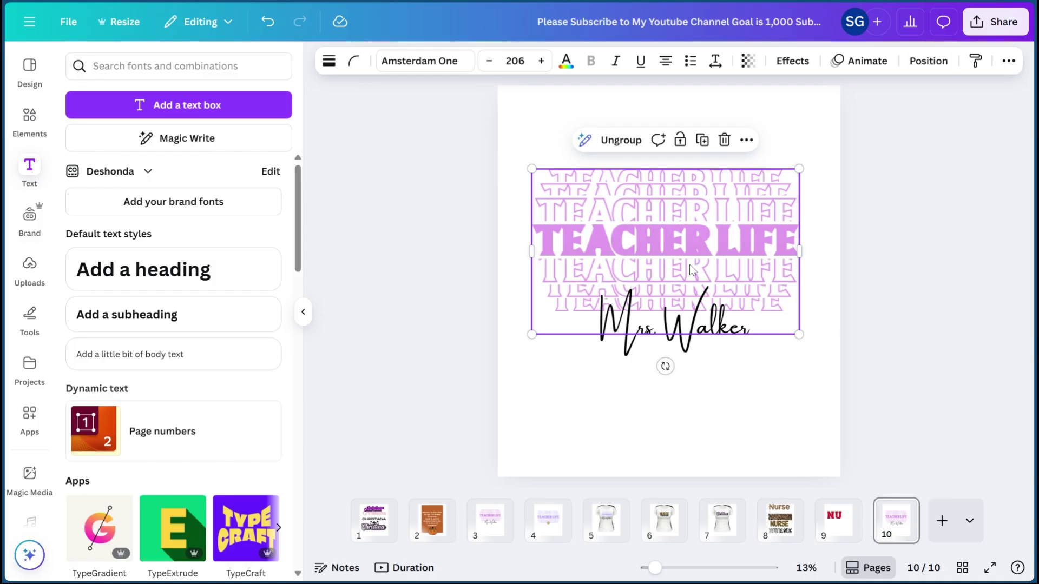
{"action": "left_click", "coordinate": [794, 124]}
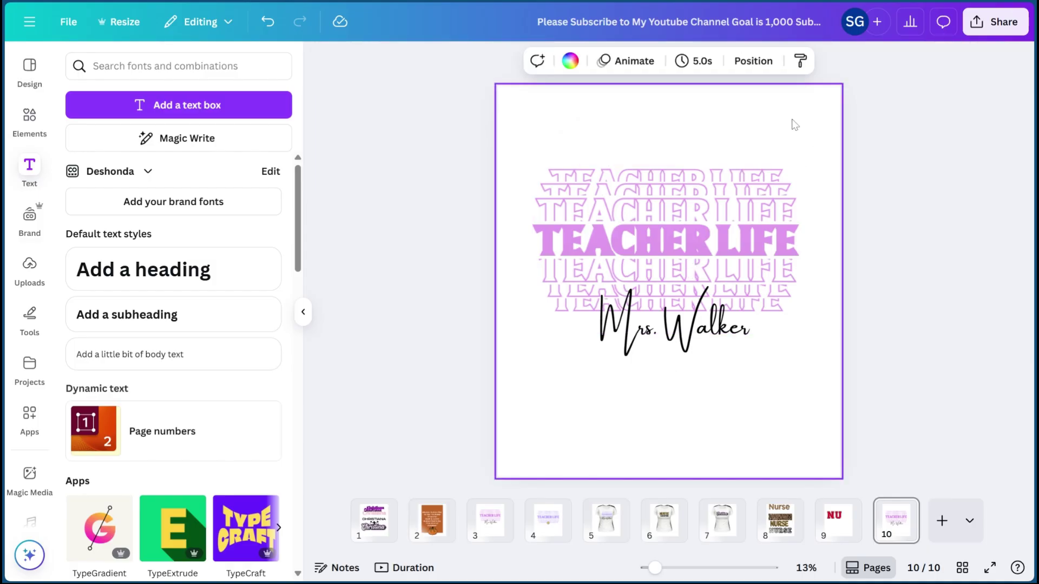
{"action": "left_click_drag", "start_coordinate": [712, 245], "coordinate": [713, 260]}
Download only page 10 as a transparent PNG at 1.25× size.
{"action": "left_click", "coordinate": [804, 111]}
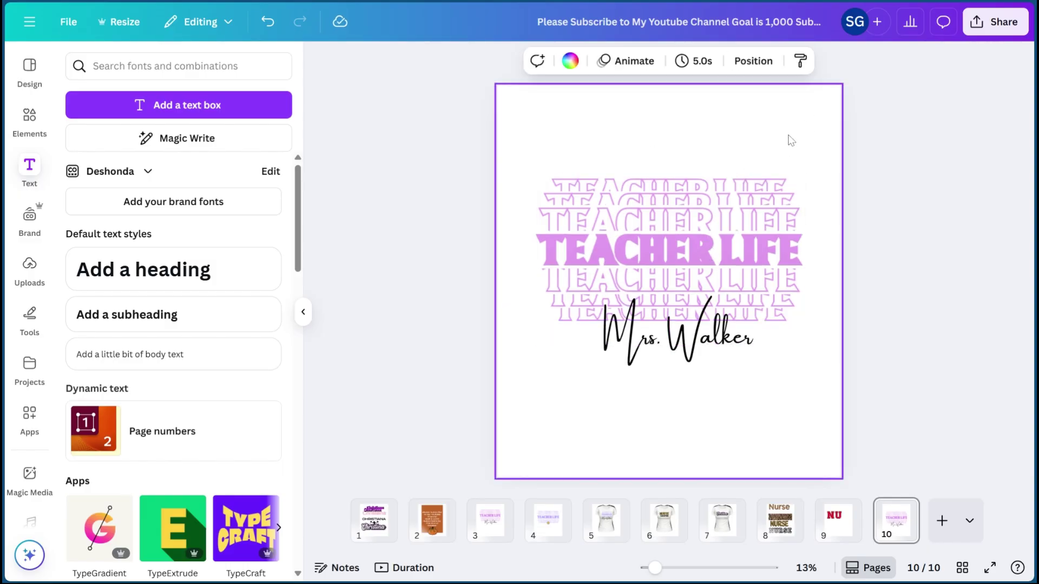
{"action": "left_click", "coordinate": [995, 21]}
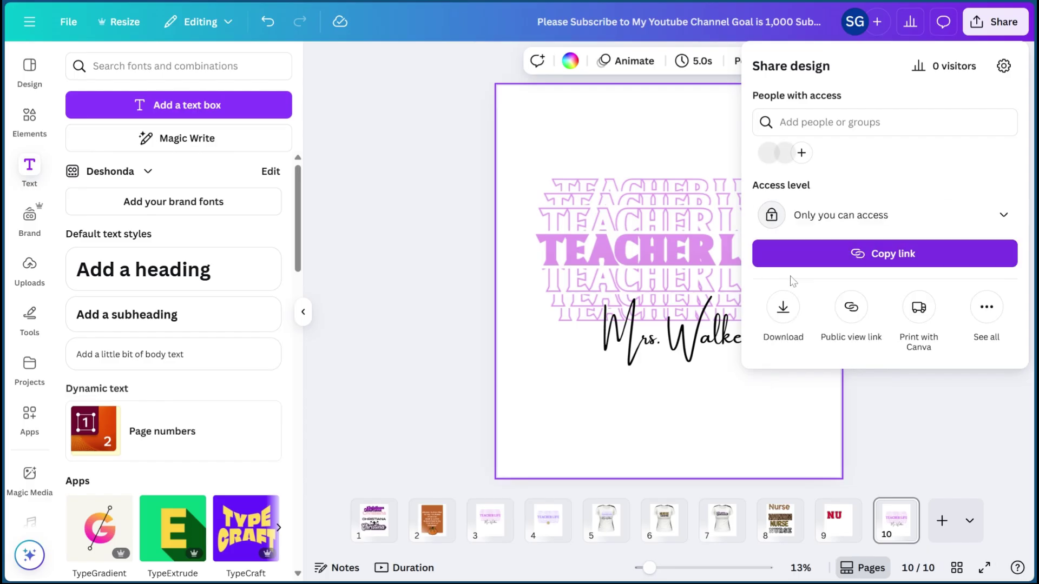
{"action": "left_click", "coordinate": [783, 307]}
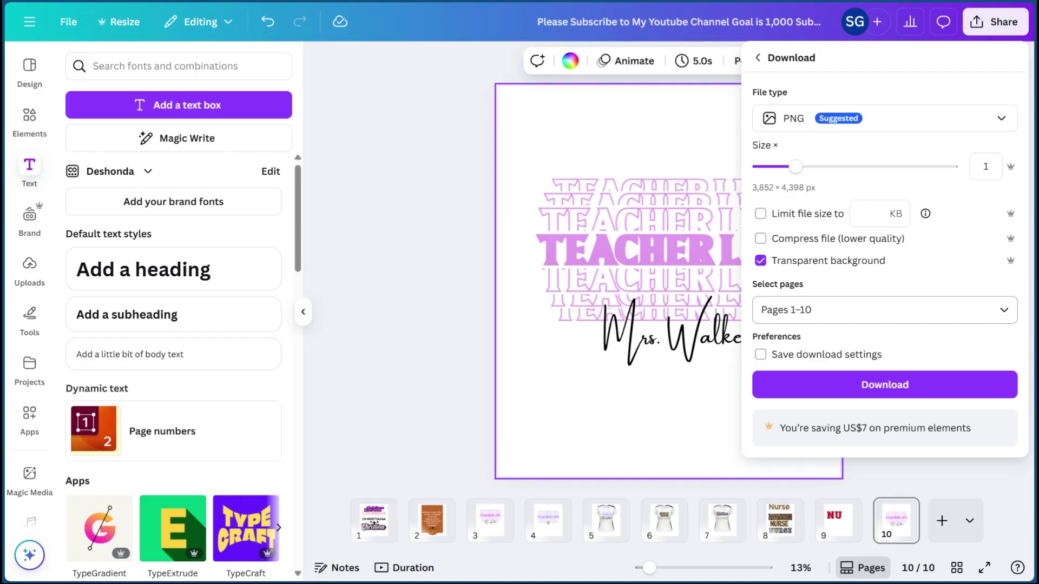
{"action": "left_click", "coordinate": [825, 312]}
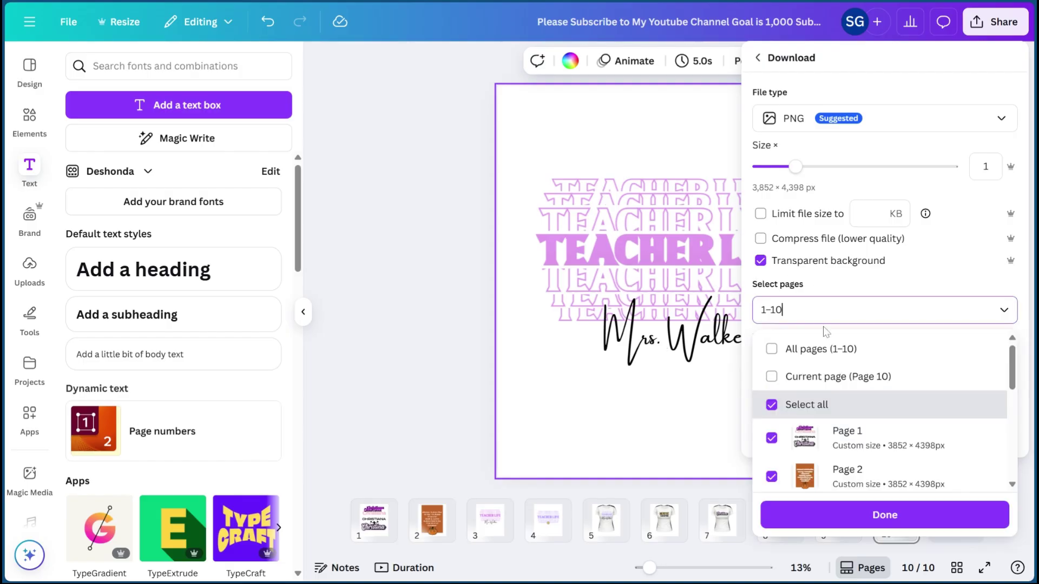
{"action": "left_click", "coordinate": [820, 373]}
{"action": "left_click", "coordinate": [815, 513]}
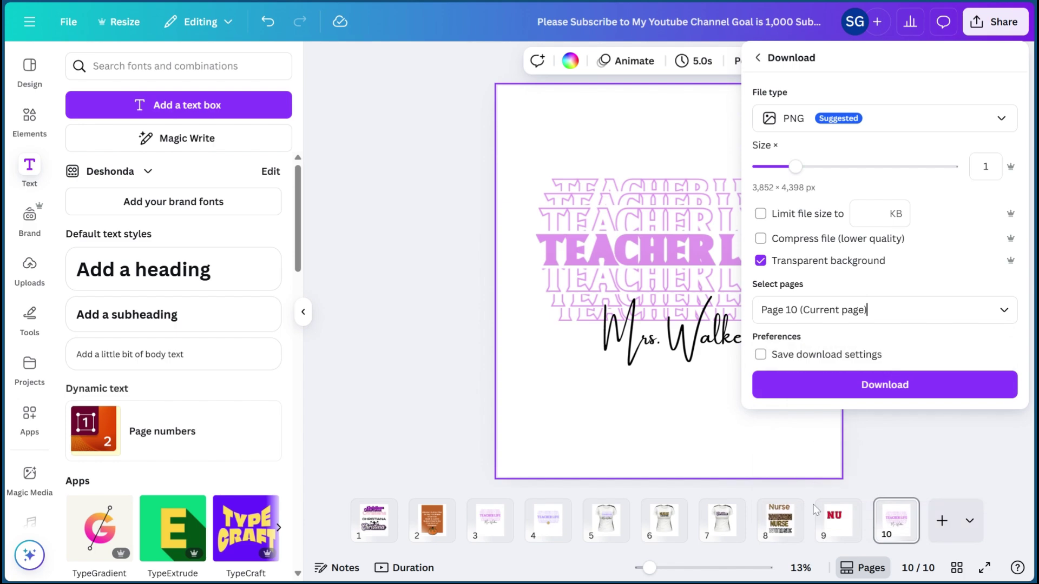
{"action": "mouse_move", "coordinate": [795, 167]}
{"action": "left_mouse_down"}
{"action": "mouse_move", "coordinate": [891, 166]}
{"action": "mouse_move", "coordinate": [814, 166]}
{"action": "left_mouse_up"}
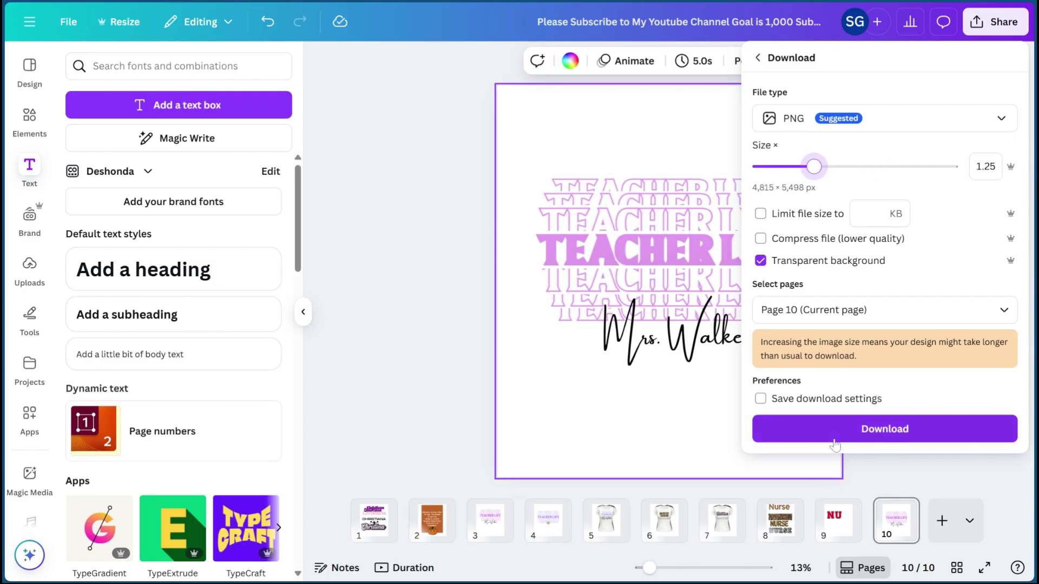
{"action": "left_click", "coordinate": [649, 110]}
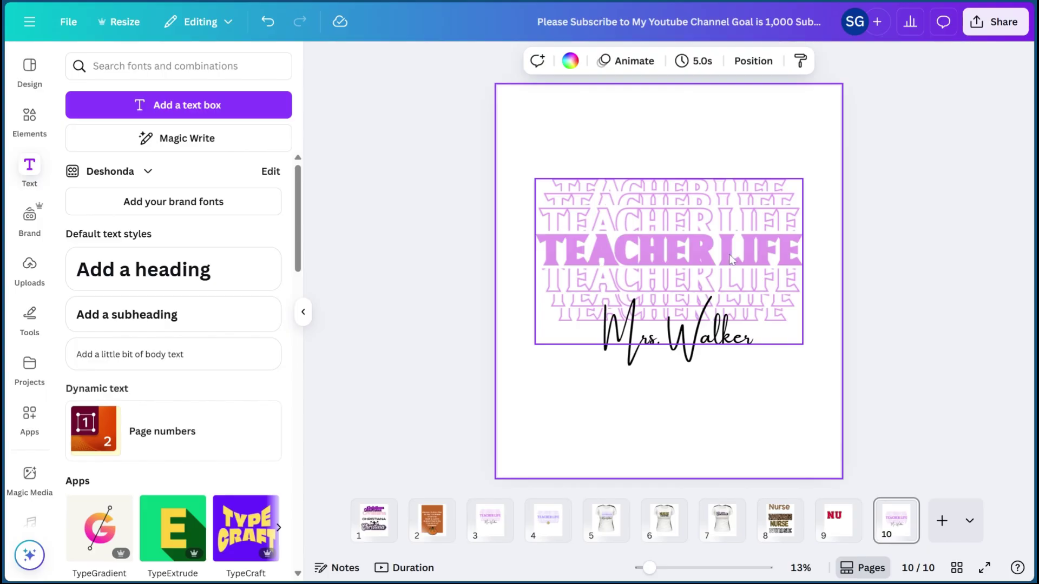
Move from page 5 to page 6 and inspect the cheetah NURSE graphic and T-shirt mockup.
{"action": "left_click", "coordinate": [561, 181]}
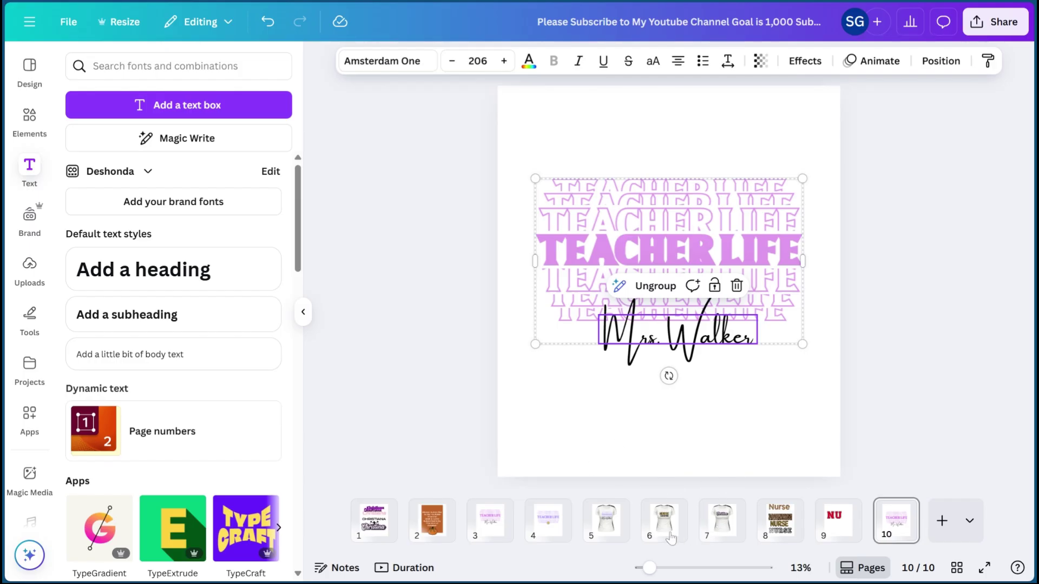
{"action": "left_click", "coordinate": [606, 517]}
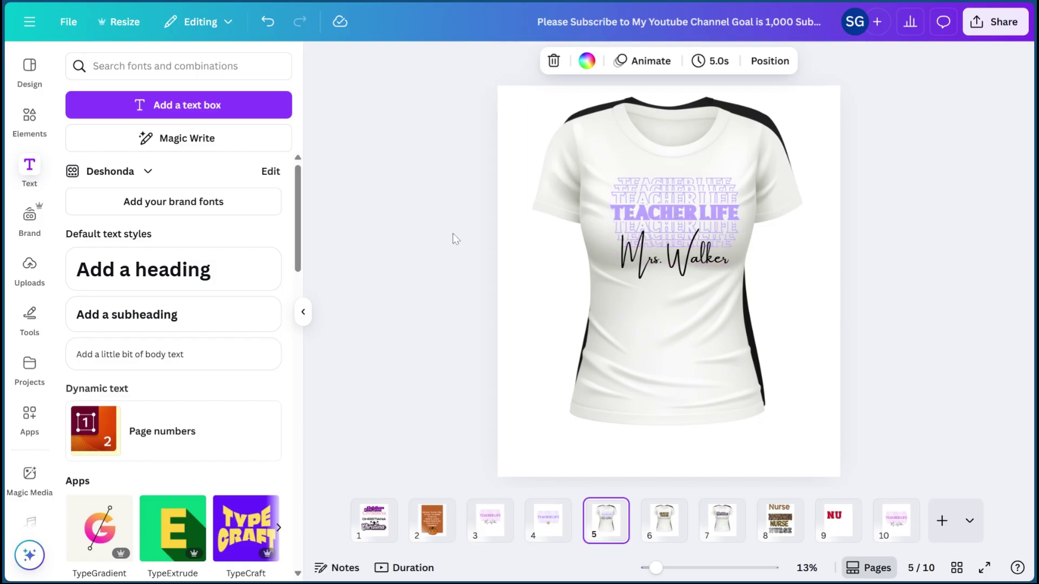
{"action": "left_click", "coordinate": [667, 533]}
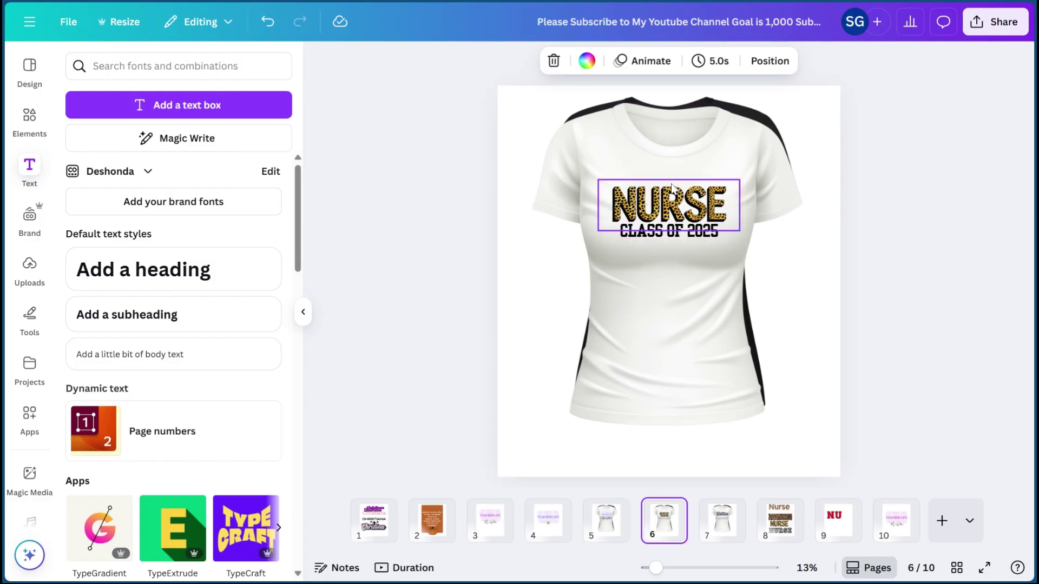
{"action": "scroll", "coordinate": [671, 188], "scroll_direction": "up", "scroll_amount": 3}
{"action": "mouse_move", "coordinate": [646, 210]}
{"action": "left_mouse_down"}
{"action": "mouse_move", "coordinate": [645, 167]}
{"action": "mouse_move", "coordinate": [644, 209]}
{"action": "left_mouse_up"}
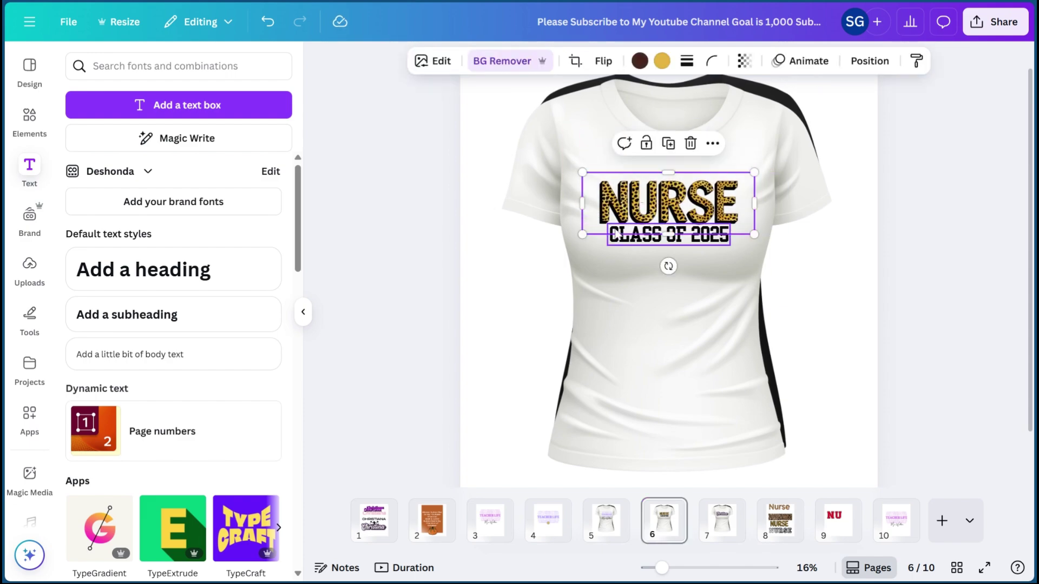
{"action": "left_click", "coordinate": [543, 269]}
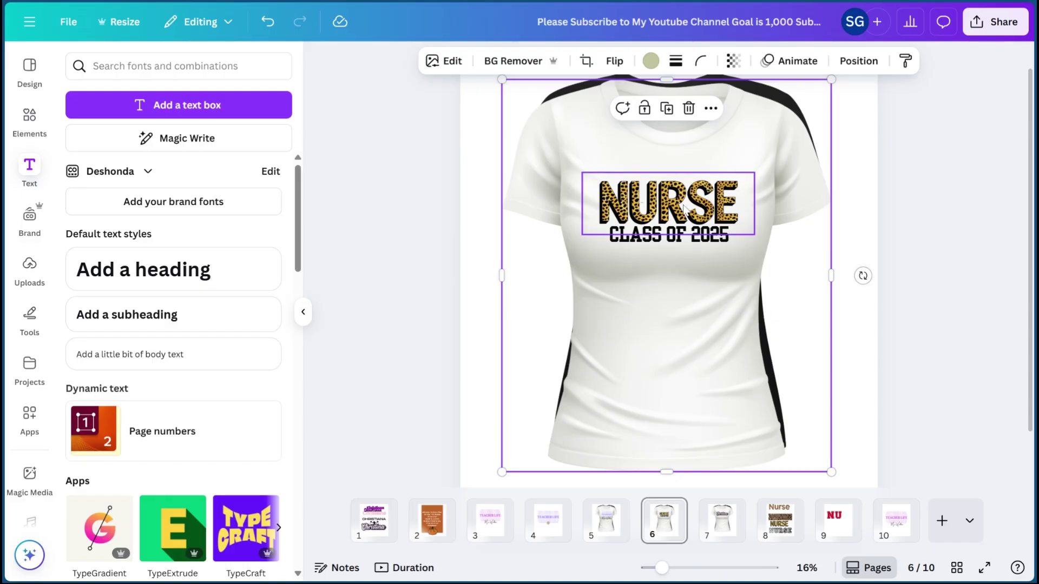
{"action": "left_click", "coordinate": [465, 247]}
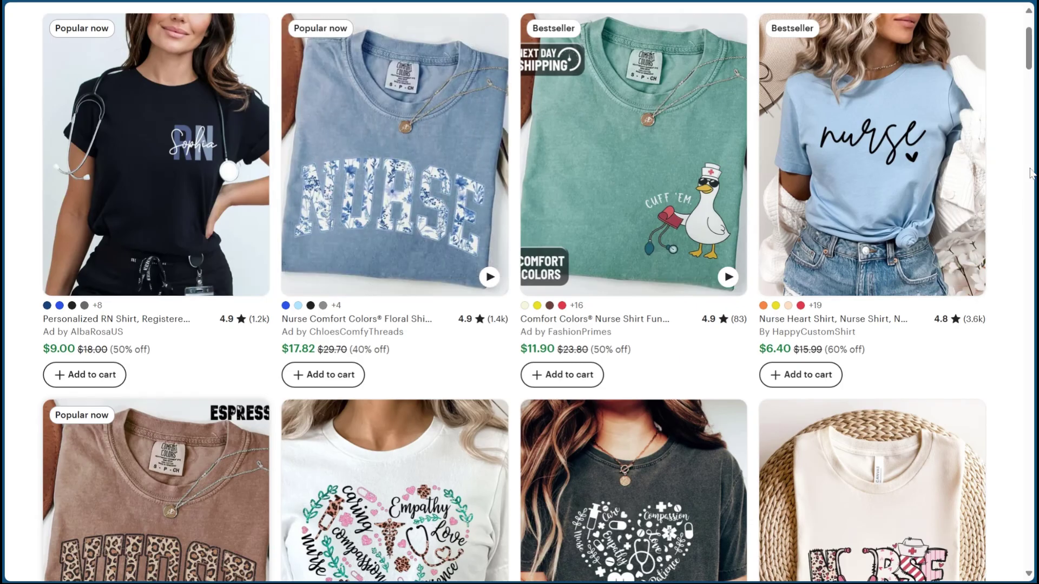
{"action": "scroll", "coordinate": [1031, 172], "scroll_direction": "up", "scroll_amount": 3}
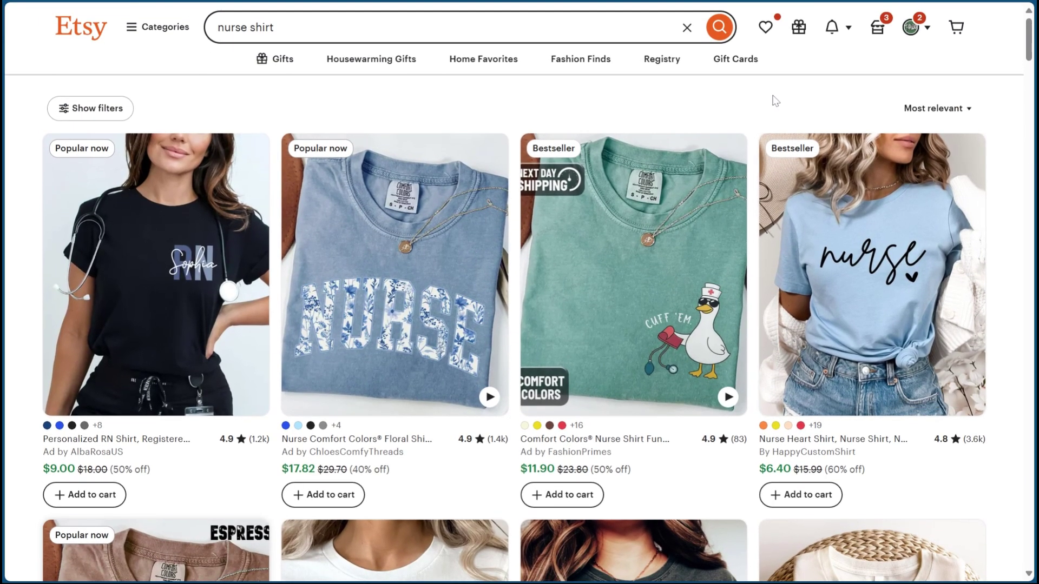
{"action": "scroll", "coordinate": [489, 346], "scroll_direction": "down", "scroll_amount": 3}
{"action": "scroll", "coordinate": [488, 162], "scroll_direction": "up", "scroll_amount": 3}
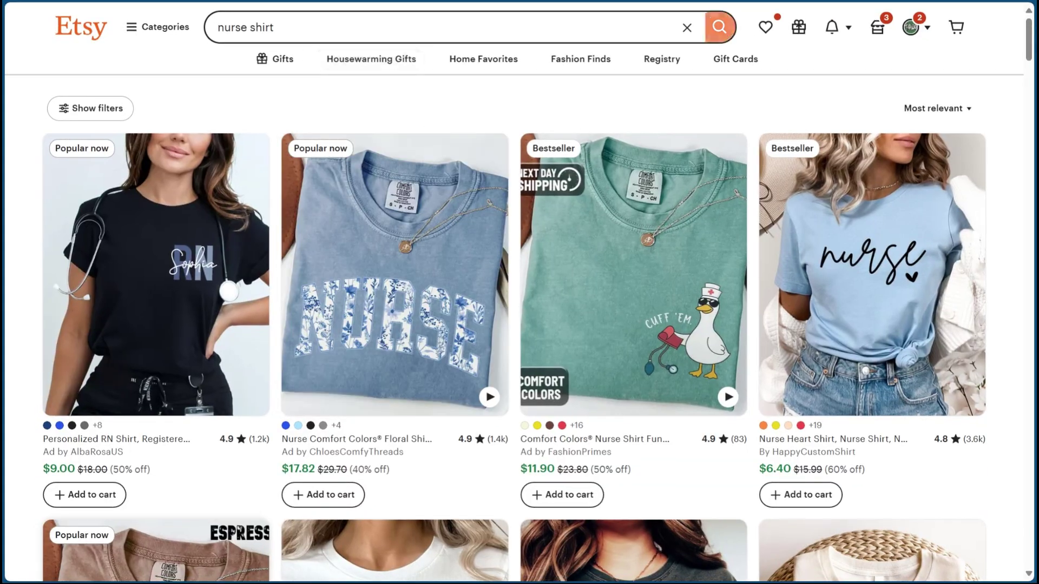
{"action": "scroll", "coordinate": [287, 90], "scroll_direction": "down", "scroll_amount": 3}
{"action": "scroll", "coordinate": [287, 89], "scroll_direction": "down", "scroll_amount": 3}
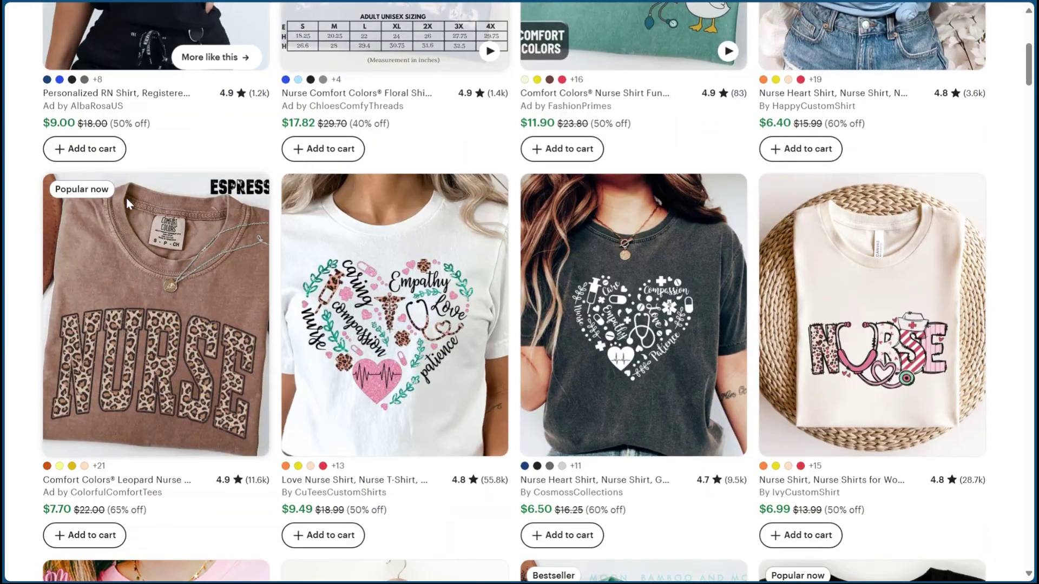
{"action": "mouse_move", "coordinate": [136, 223]}
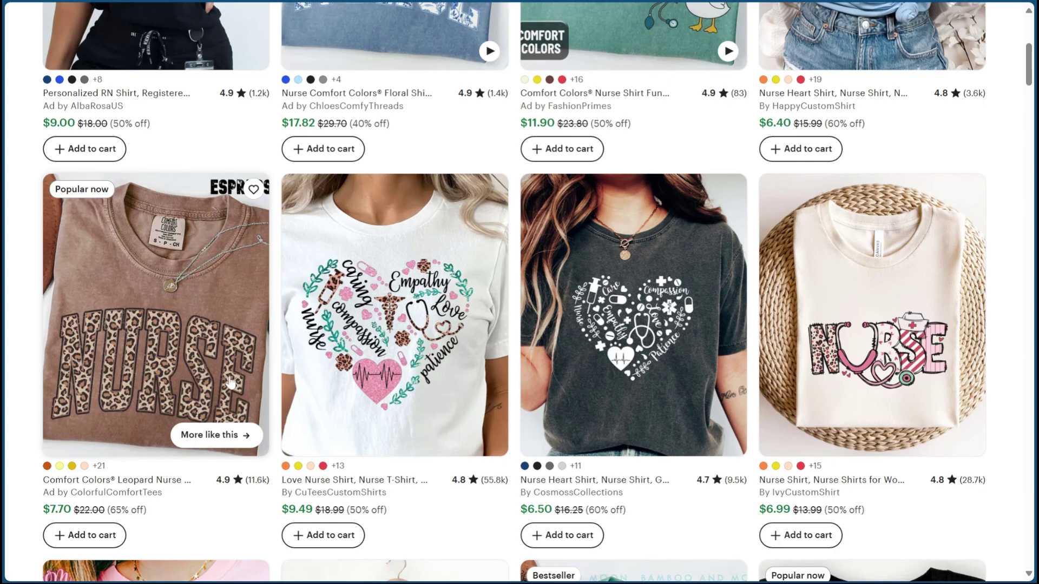
{"action": "scroll", "coordinate": [227, 360], "scroll_direction": "down", "scroll_amount": 2}
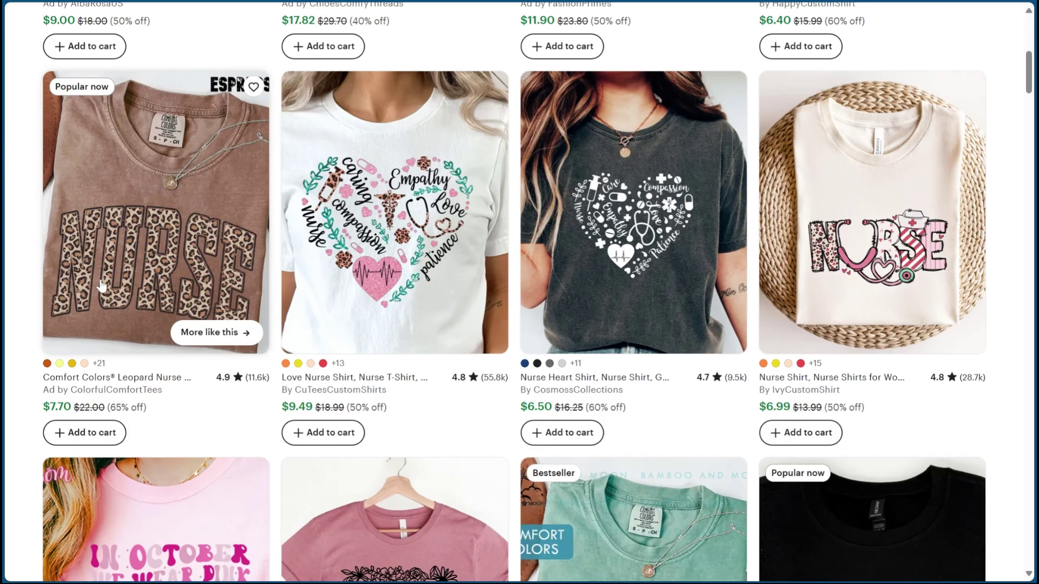
{"action": "scroll", "coordinate": [130, 169], "scroll_direction": "up", "scroll_amount": 1}
{"action": "scroll", "coordinate": [130, 169], "scroll_direction": "up", "scroll_amount": 1}
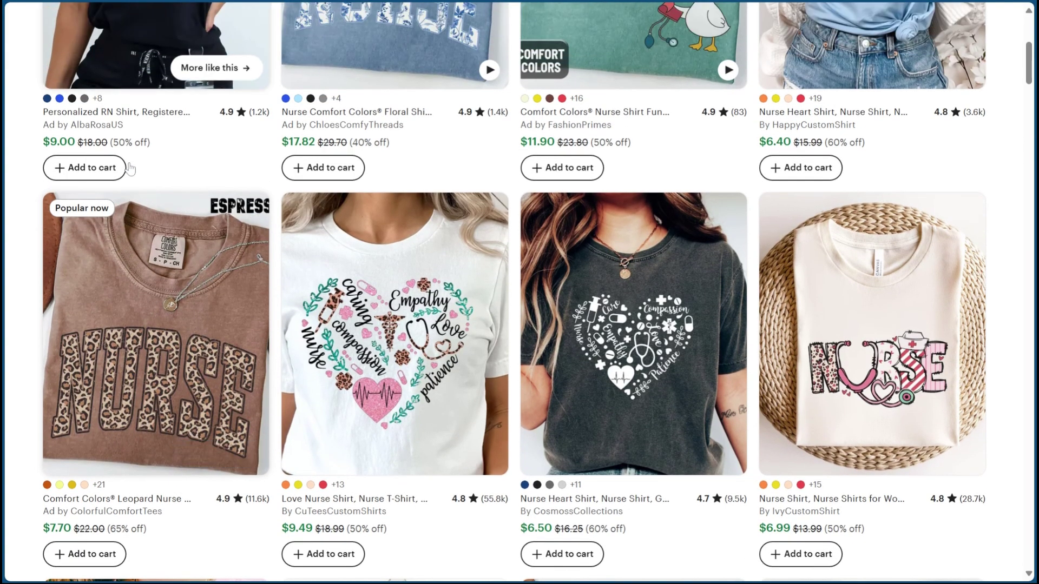
{"action": "scroll", "coordinate": [166, 244], "scroll_direction": "up", "scroll_amount": 1}
{"action": "scroll", "coordinate": [166, 254], "scroll_direction": "down", "scroll_amount": 1}
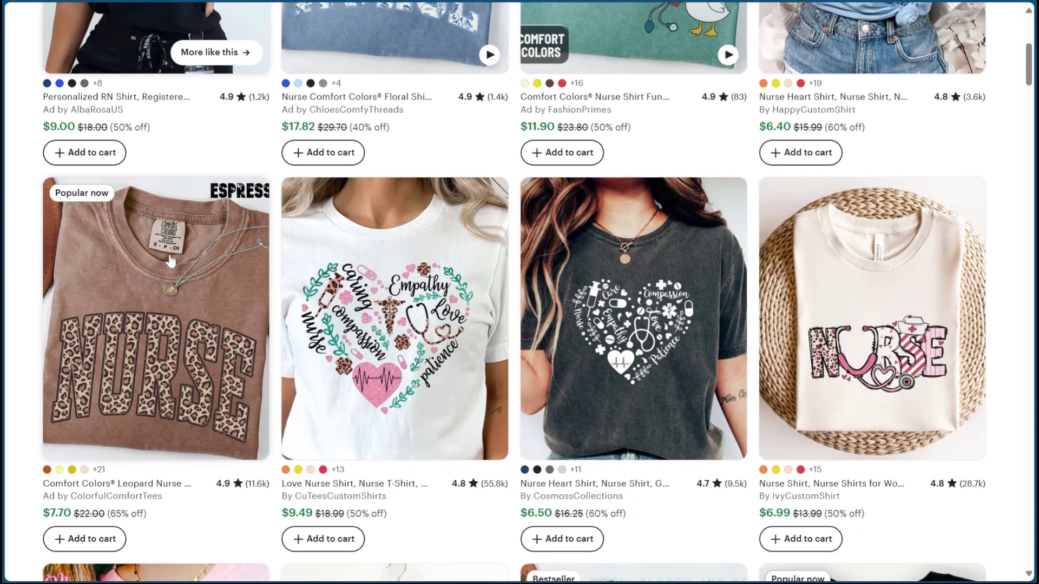
{"action": "scroll", "coordinate": [165, 308], "scroll_direction": "up", "scroll_amount": 1}
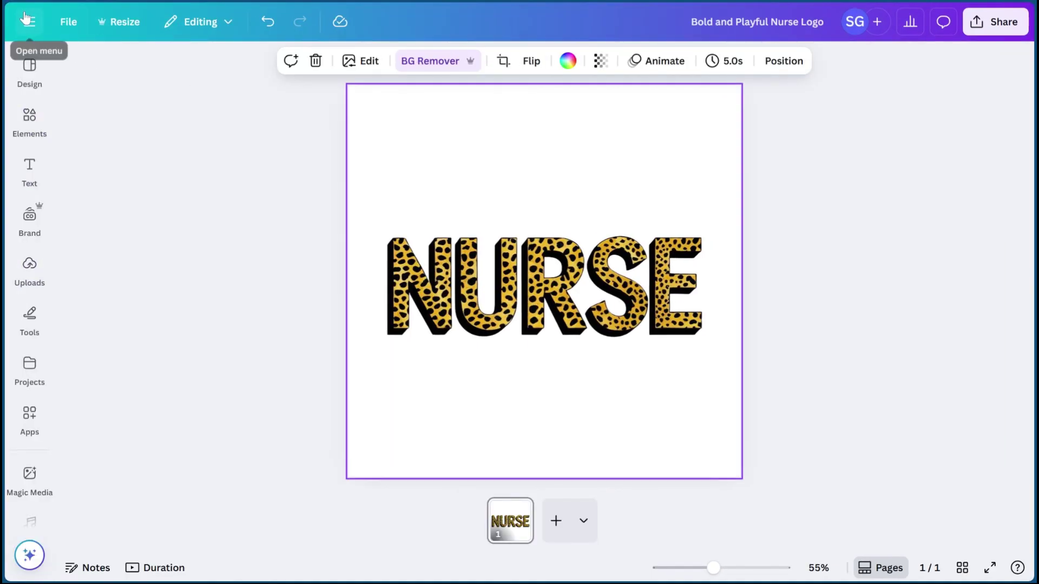
From Canva's home page, open Canva AI, clear the prompt box and start typing 'Create a text that says nurse'.
{"action": "left_click", "coordinate": [29, 23]}
{"action": "left_click", "coordinate": [31, 120]}
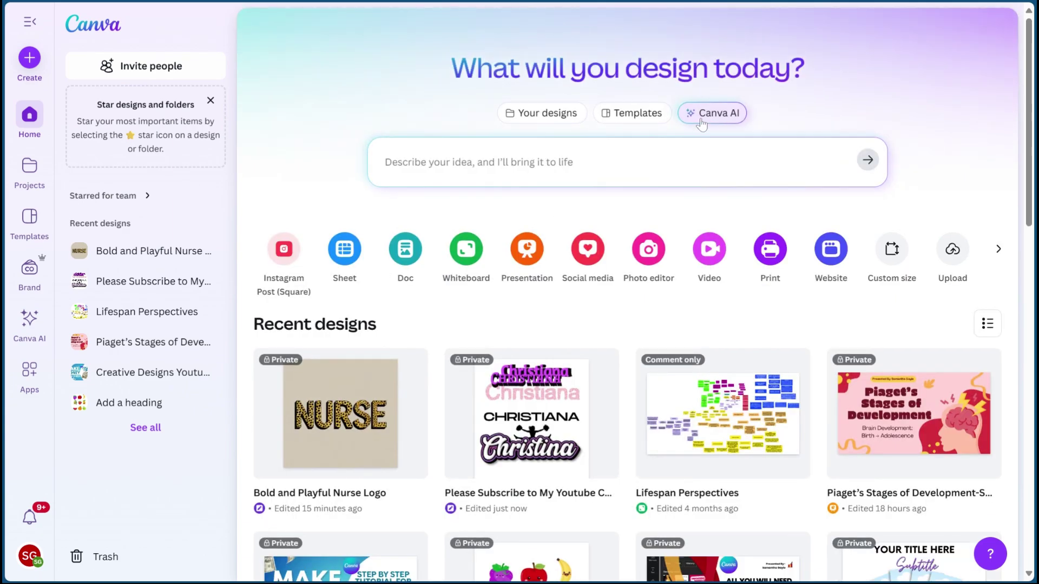
{"action": "left_click", "coordinate": [701, 120]}
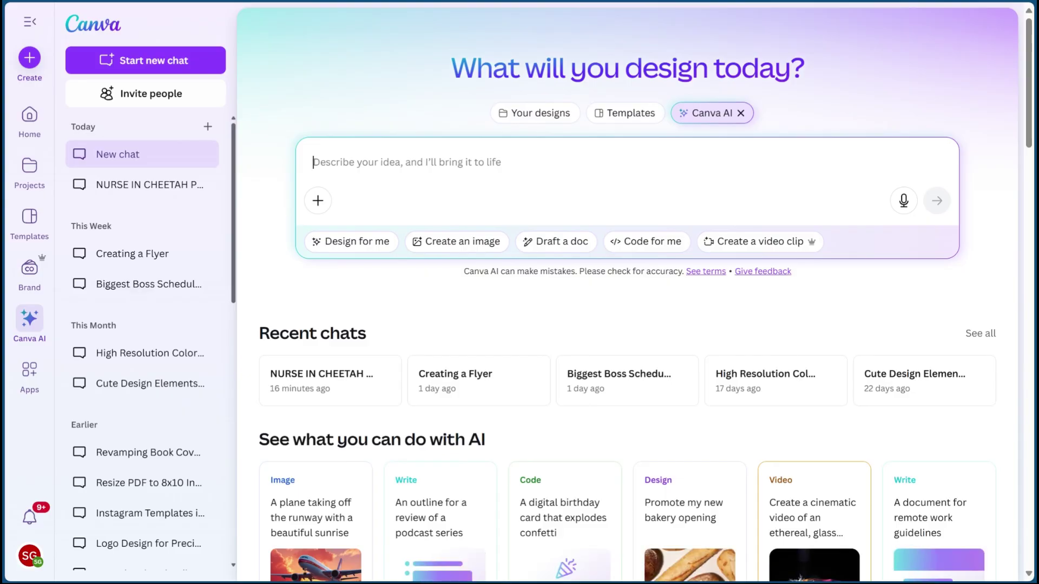
{"action": "type", "text": "Mrs. Walker"}
{"action": "left_click_drag", "start_coordinate": [371, 162], "coordinate": [291, 163]}
{"action": "key", "text": "BackSpace"}
{"action": "type", "text": "Cree"}
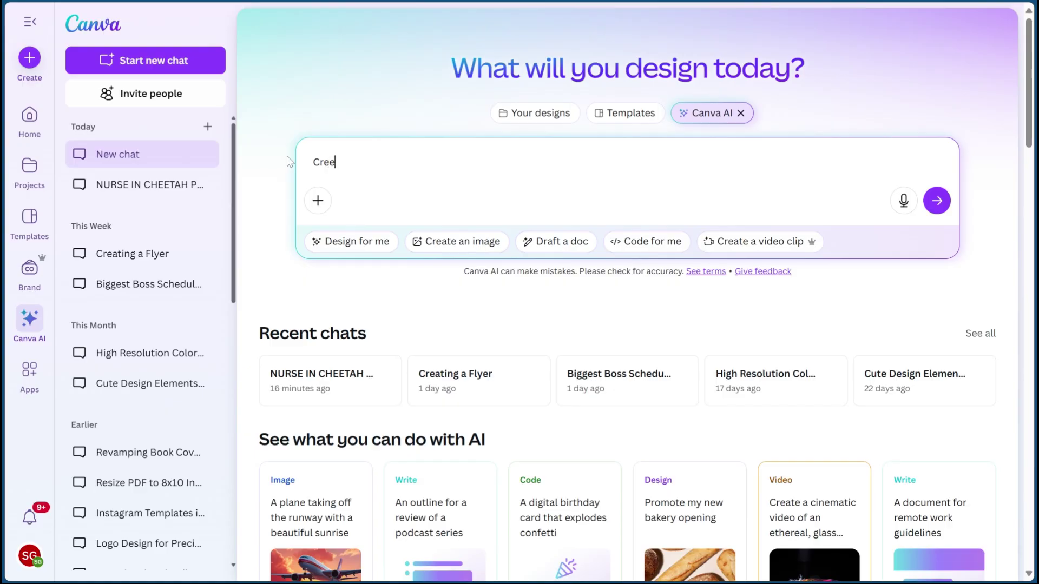
{"action": "key", "text": "BackSpace"}
{"action": "type", "text": "ate a text that says nurse,"}
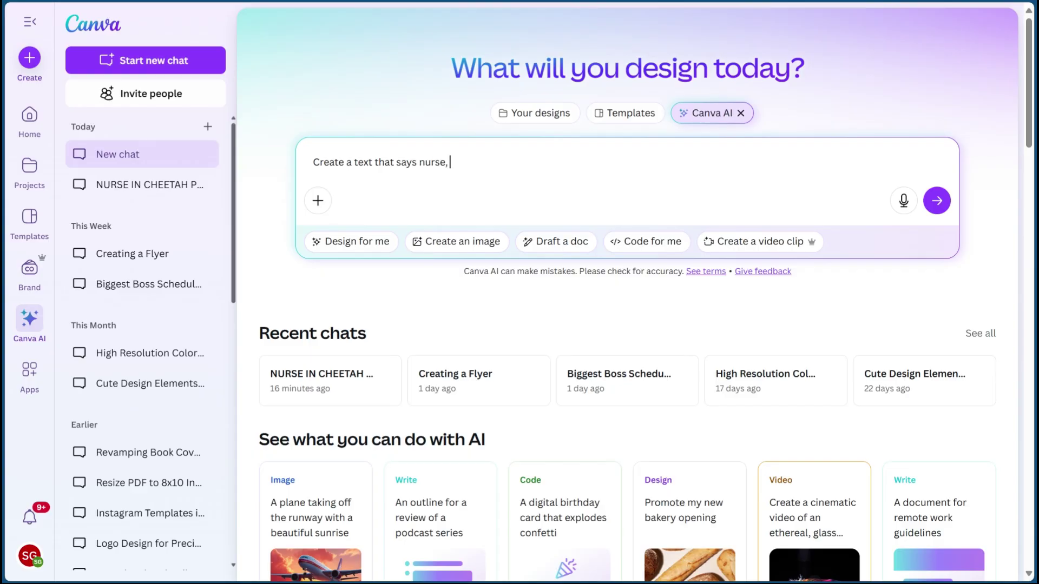
{"action": "type", "text": " mak"}
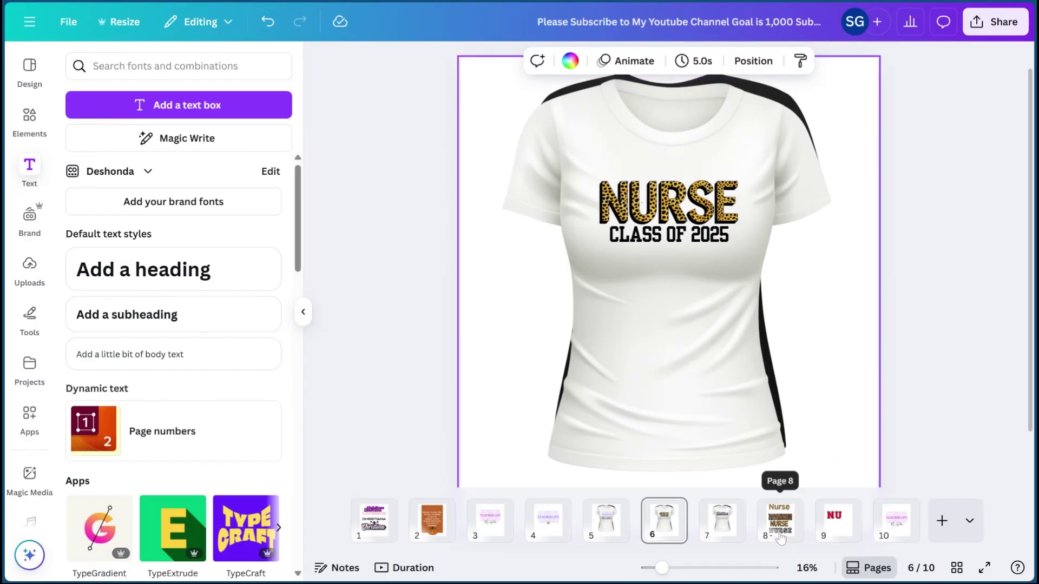
Go to page 8 of the design and select the lower NURSE text.
{"action": "left_click", "coordinate": [779, 538]}
{"action": "left_click", "coordinate": [604, 441]}
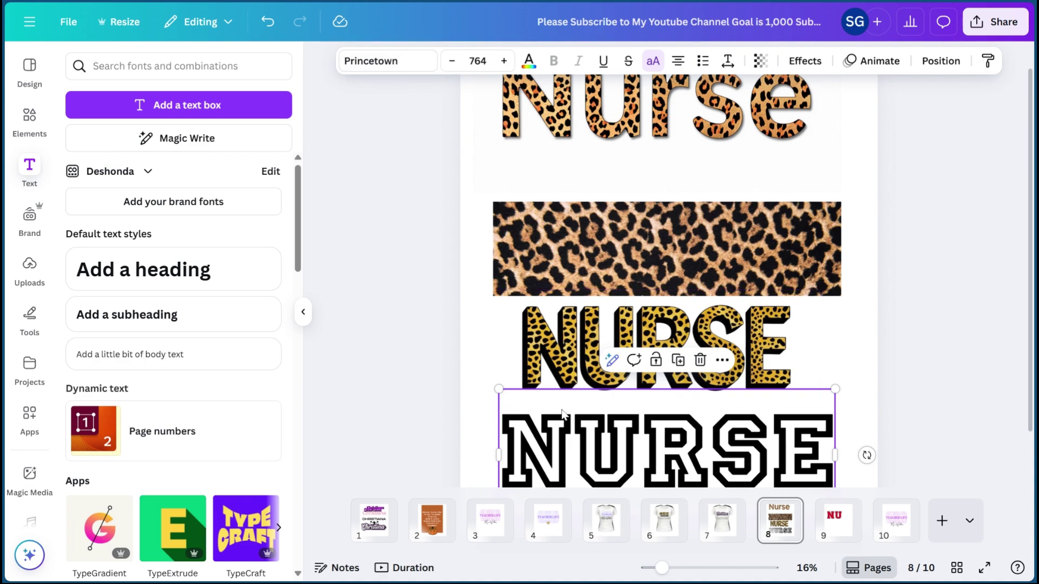
{"action": "scroll", "coordinate": [609, 414], "scroll_direction": "down", "scroll_amount": 2}
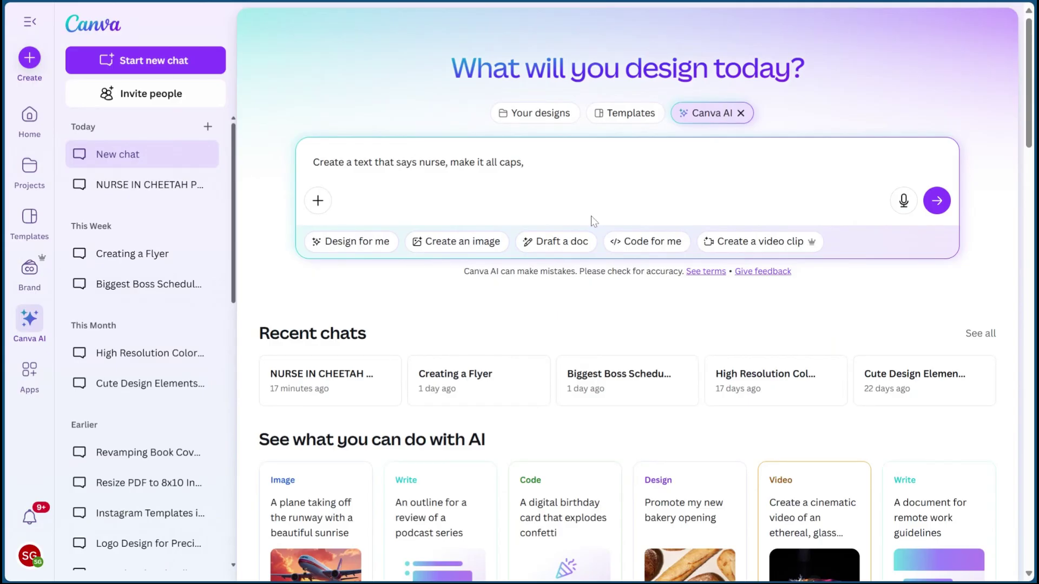
Add 'princetown font, cheetah print on the inside of the letters' to the AI prompt.
{"action": "type", "text": "princetown font,"}
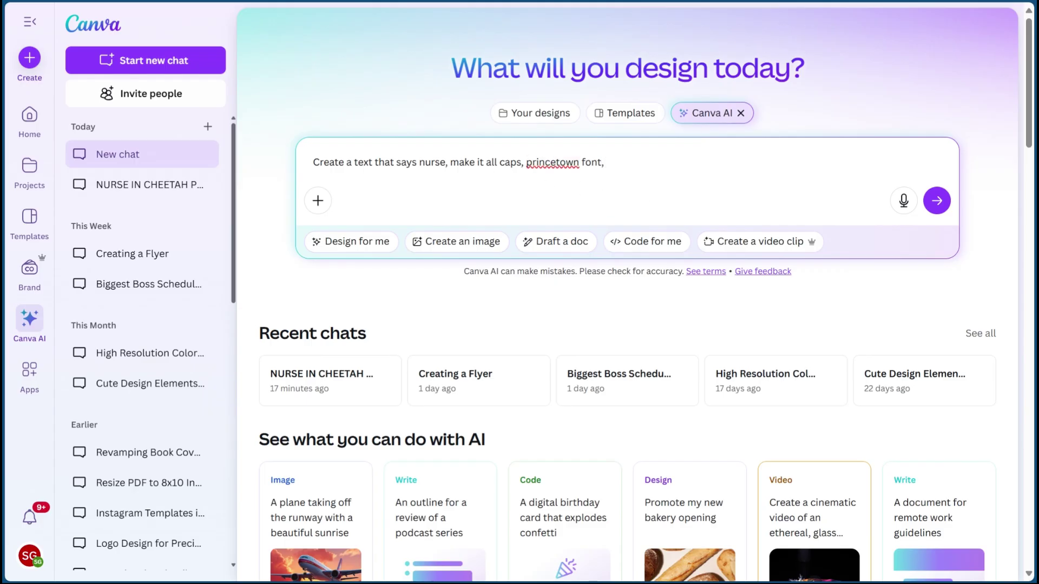
{"action": "type", "text": "cheetah print on the ins"}
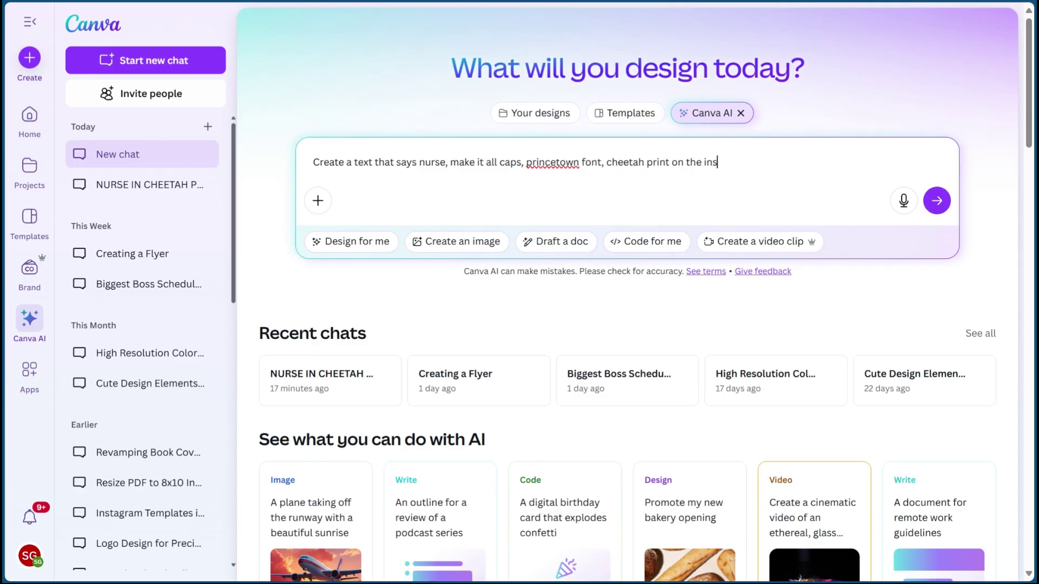
{"action": "type", "text": "ide of the l"}
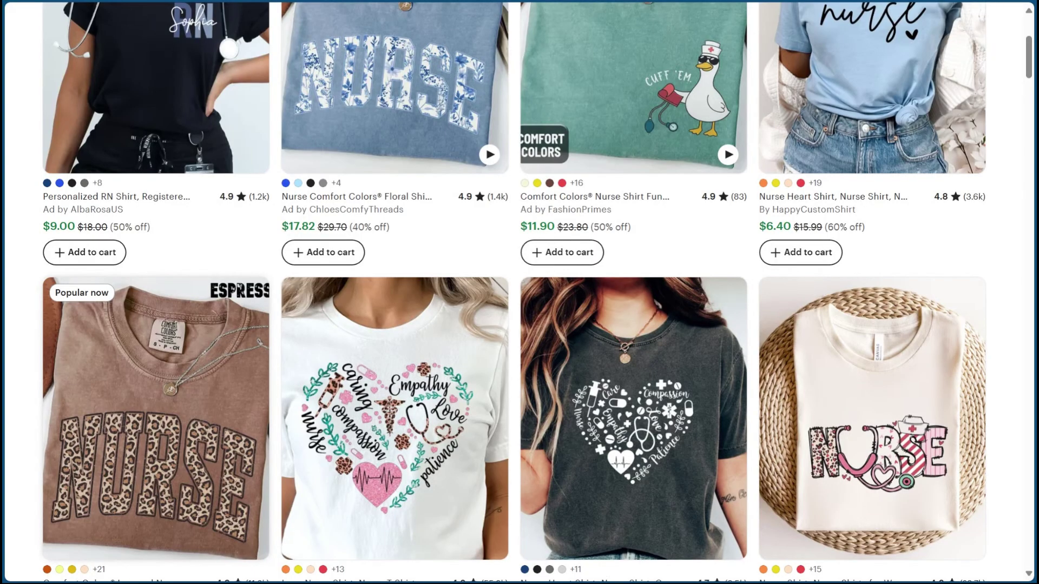
{"action": "mouse_move", "coordinate": [205, 346]}
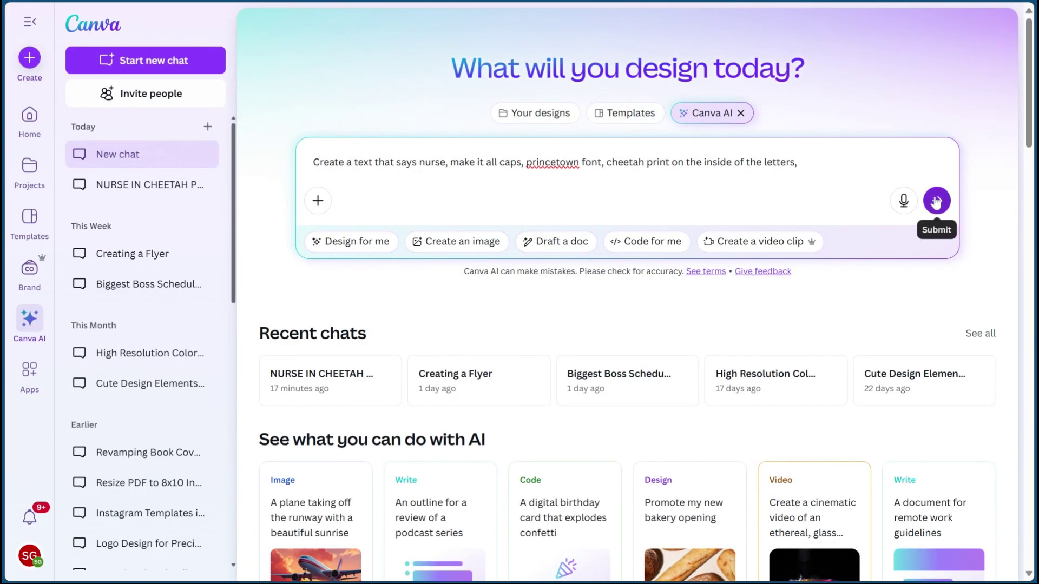
Submit the cheetah-print nurse prompt and scroll through the four generated images.
{"action": "left_click", "coordinate": [936, 202]}
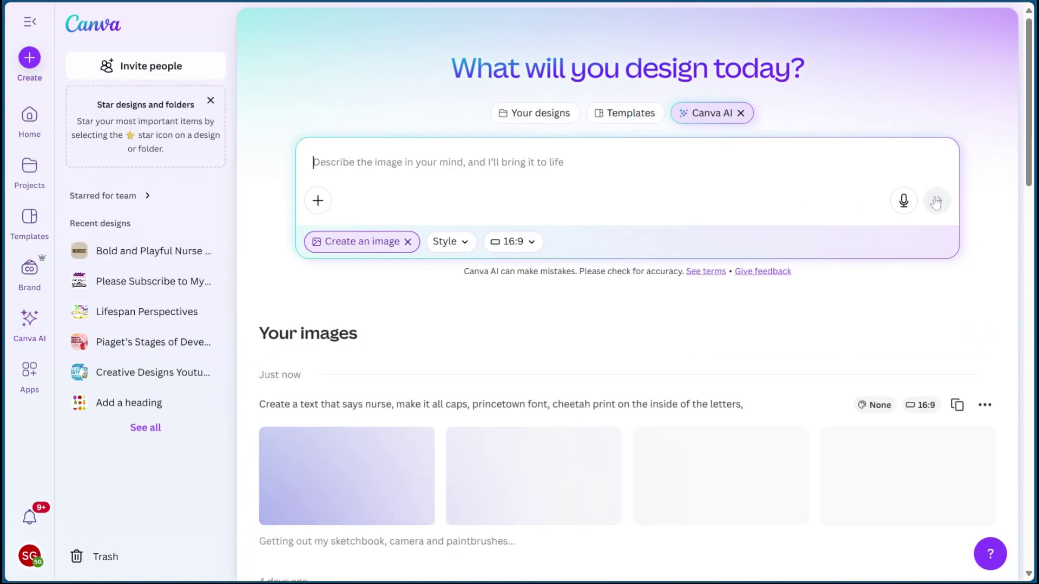
{"action": "scroll", "coordinate": [561, 372], "scroll_direction": "down", "scroll_amount": 3}
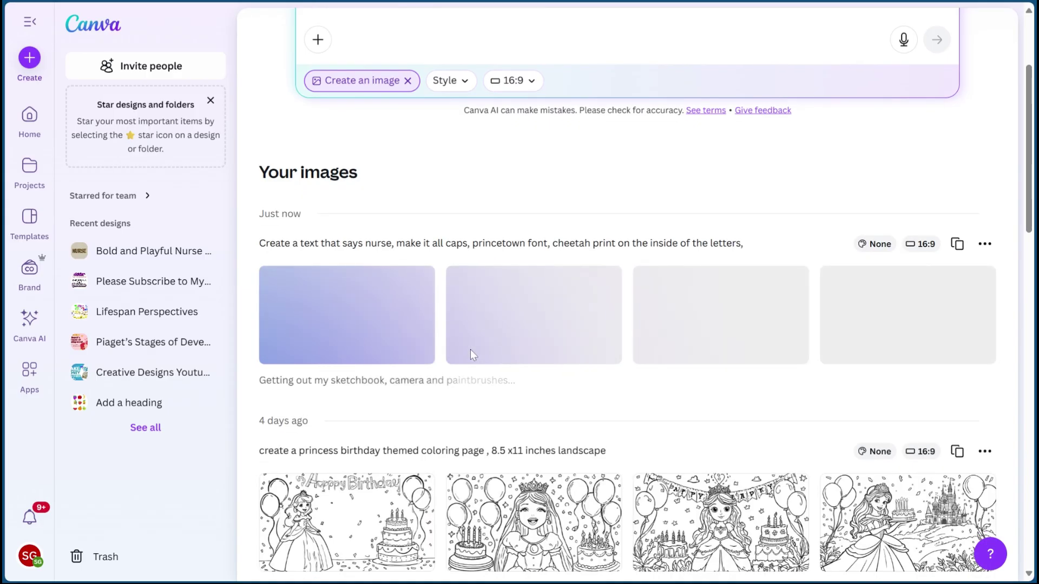
{"action": "scroll", "coordinate": [472, 355], "scroll_direction": "up", "scroll_amount": 3}
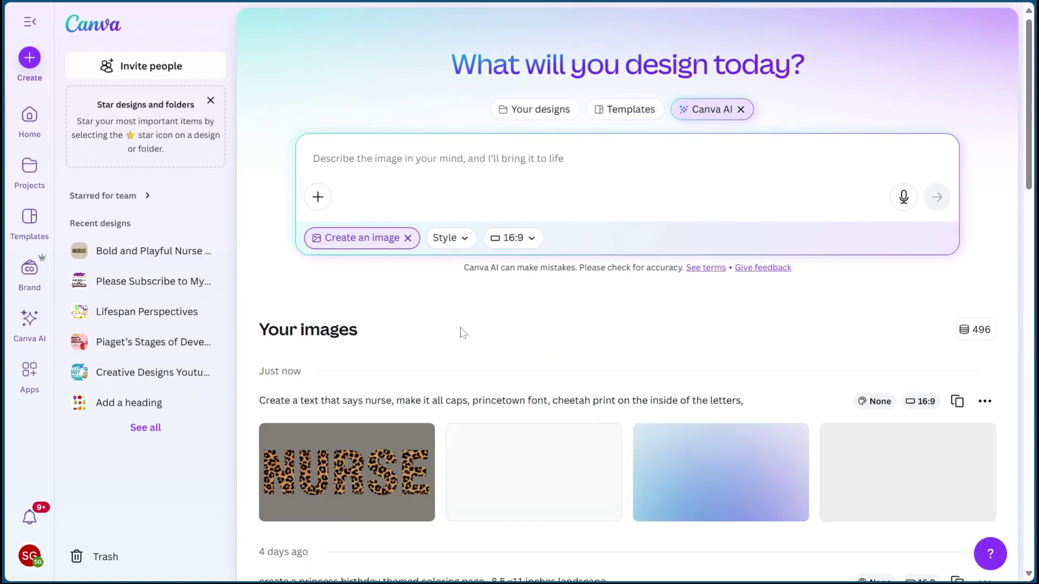
{"action": "scroll", "coordinate": [503, 352], "scroll_direction": "down", "scroll_amount": 1}
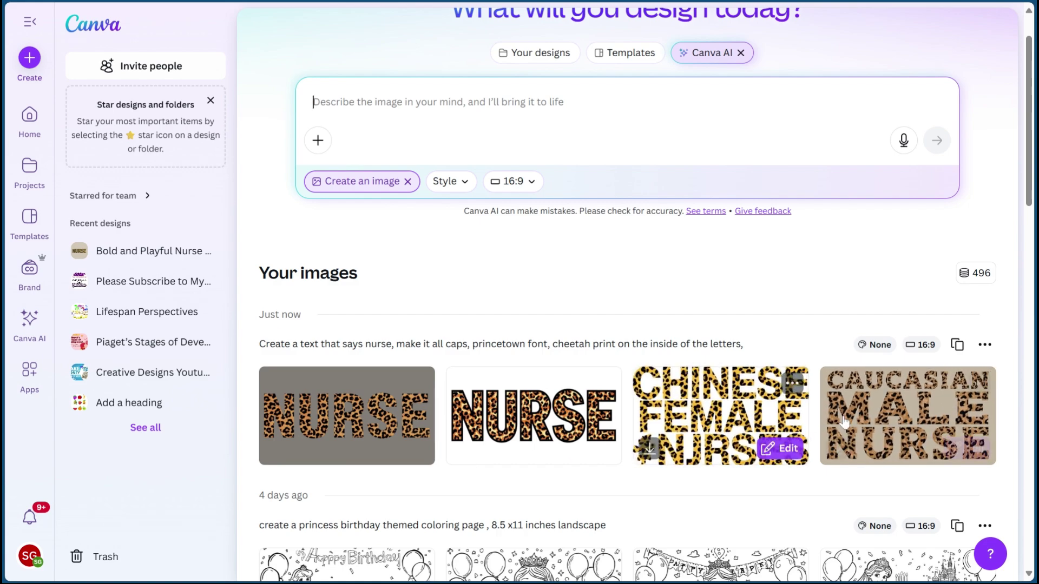
Preview both generated NURSE images in turn, then bring up the image Style choices.
{"action": "left_click", "coordinate": [479, 438]}
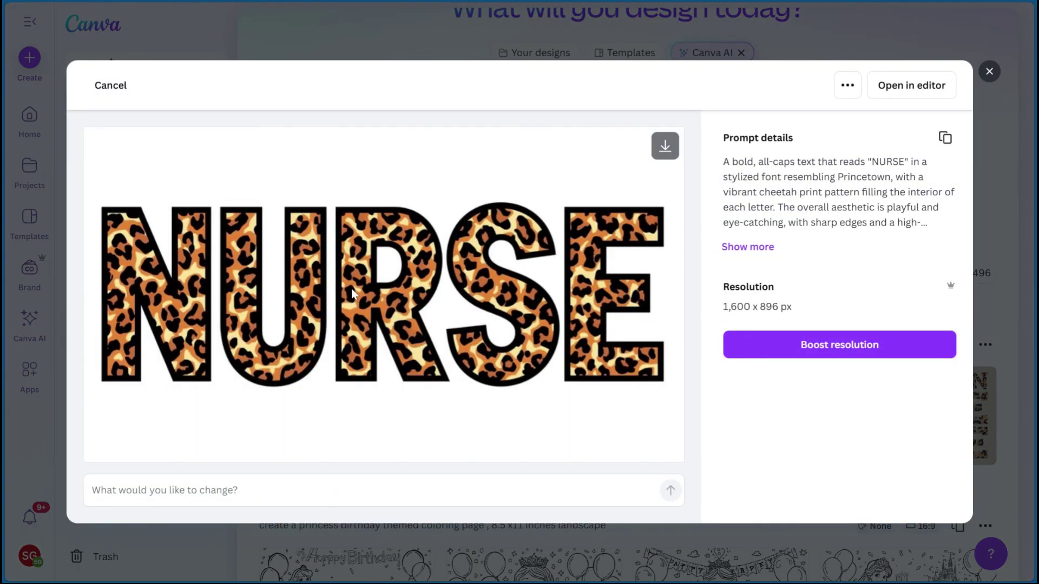
{"action": "left_click", "coordinate": [989, 72]}
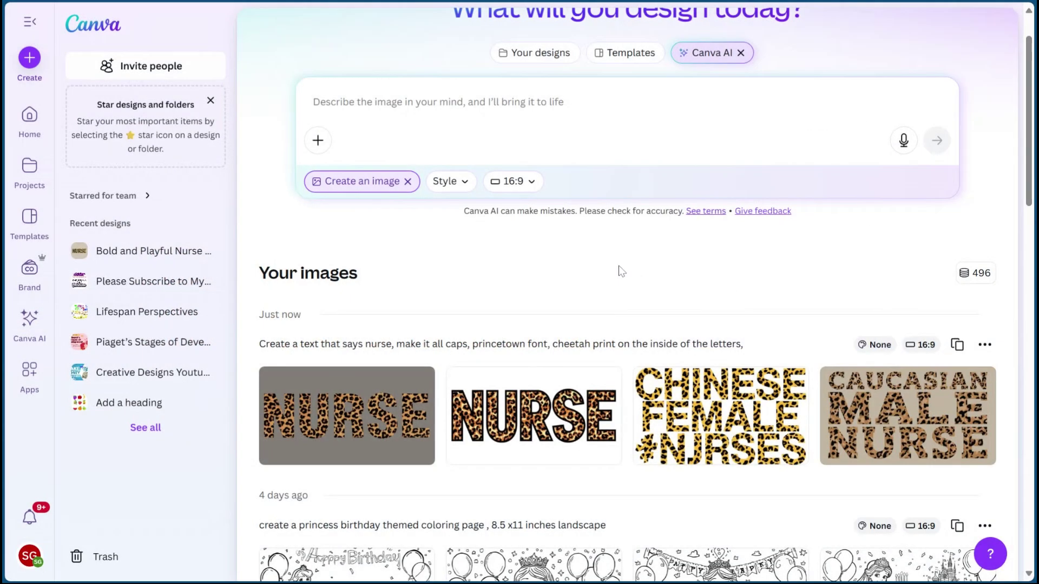
{"action": "left_click", "coordinate": [379, 414]}
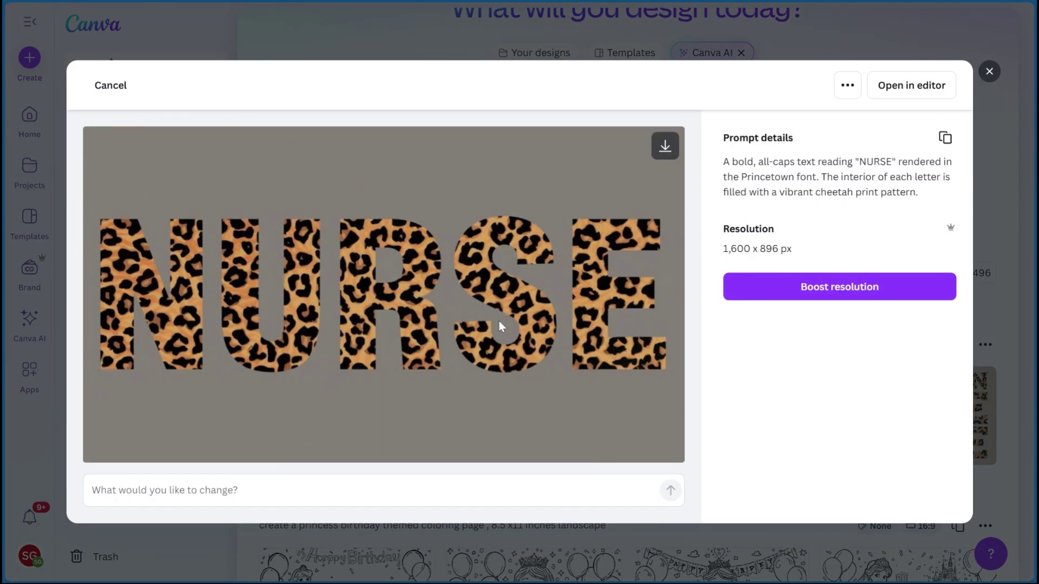
{"action": "left_click", "coordinate": [990, 73]}
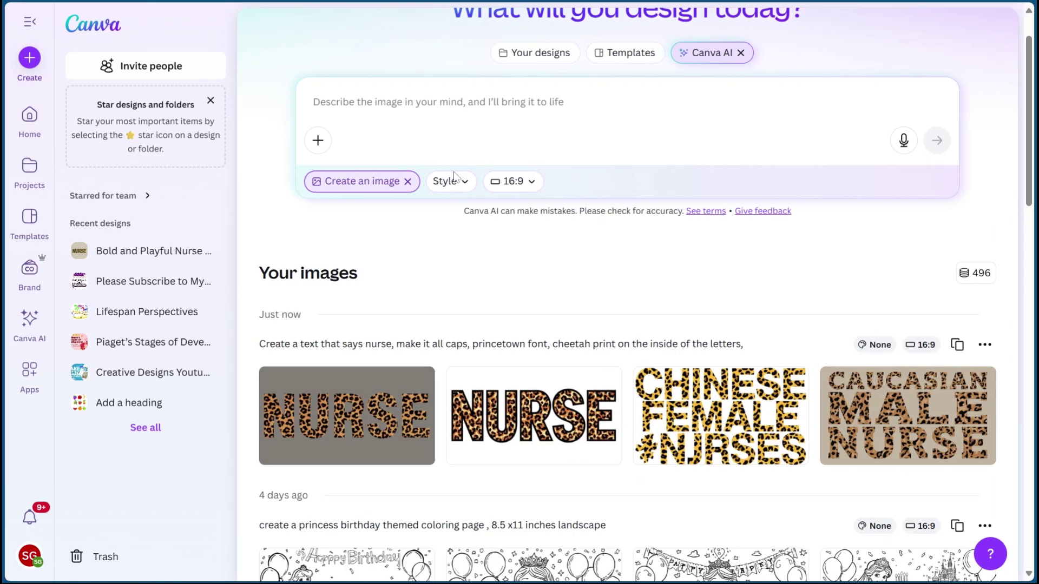
{"action": "left_click", "coordinate": [451, 181]}
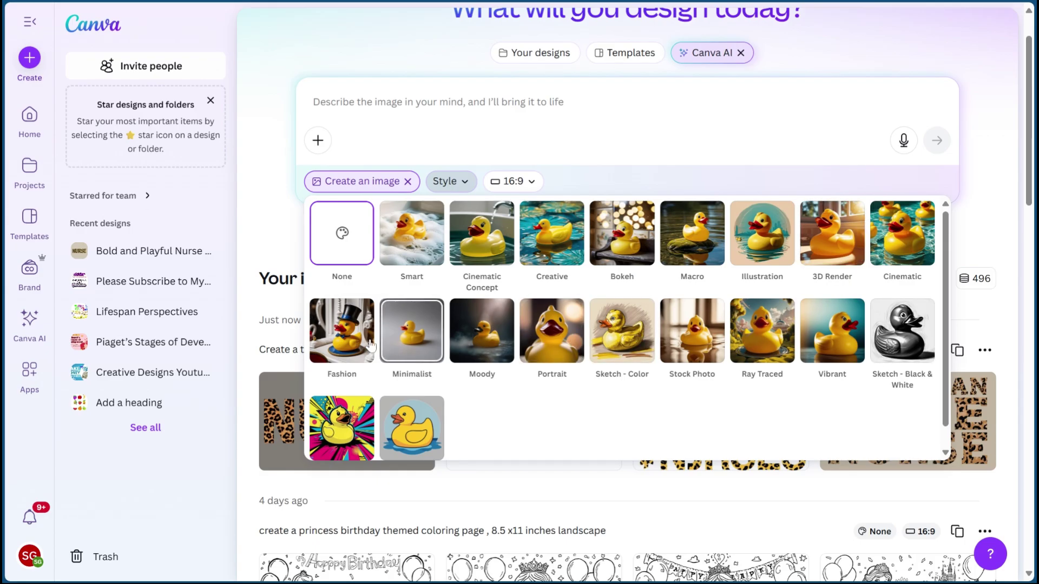
Check the AI generator's aspect-ratio options, then dismiss them.
{"action": "left_click", "coordinate": [502, 186]}
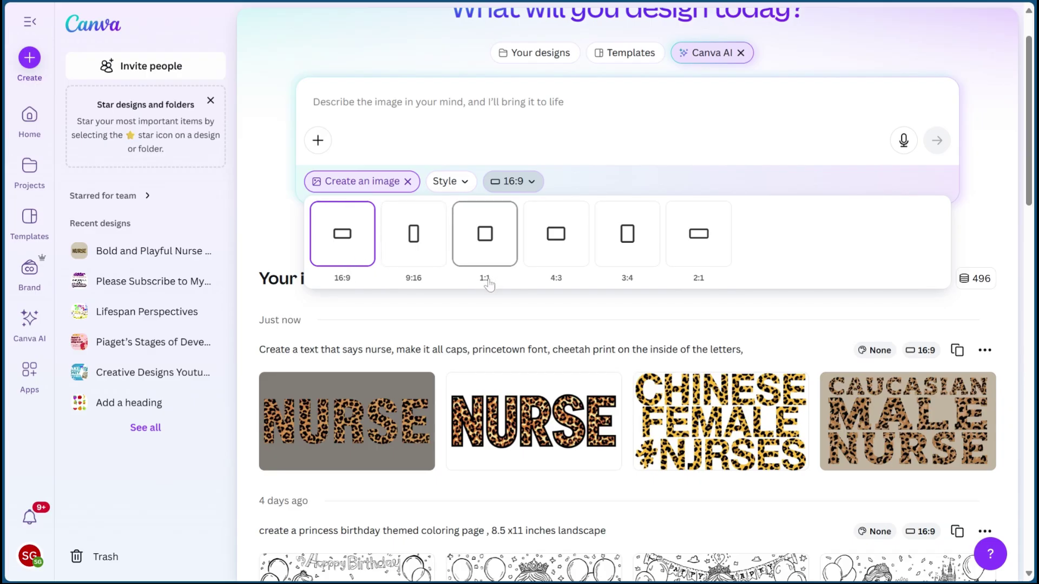
{"action": "left_click", "coordinate": [505, 332]}
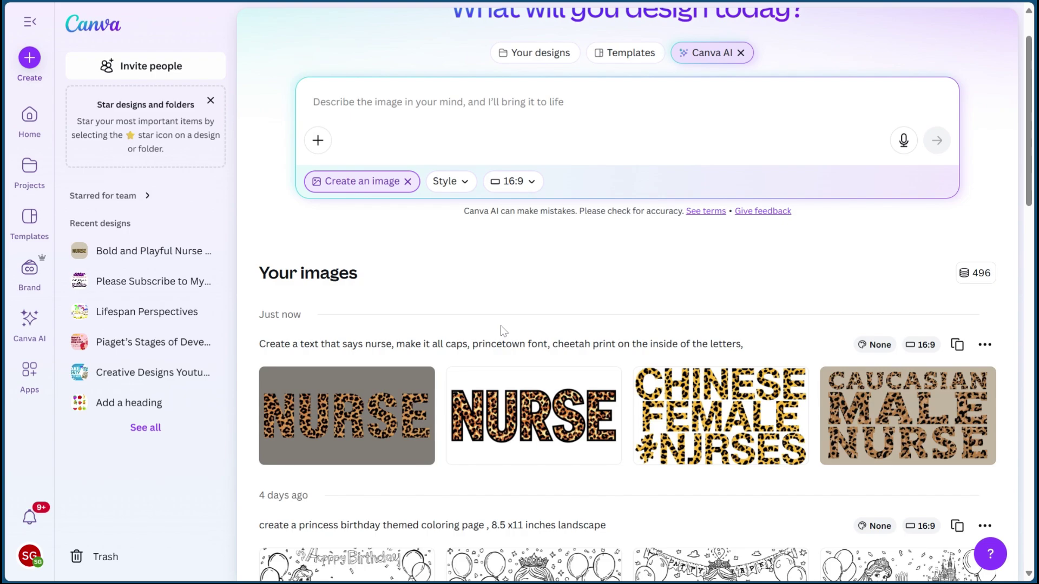
{"action": "scroll", "coordinate": [556, 379], "scroll_direction": "down", "scroll_amount": 1}
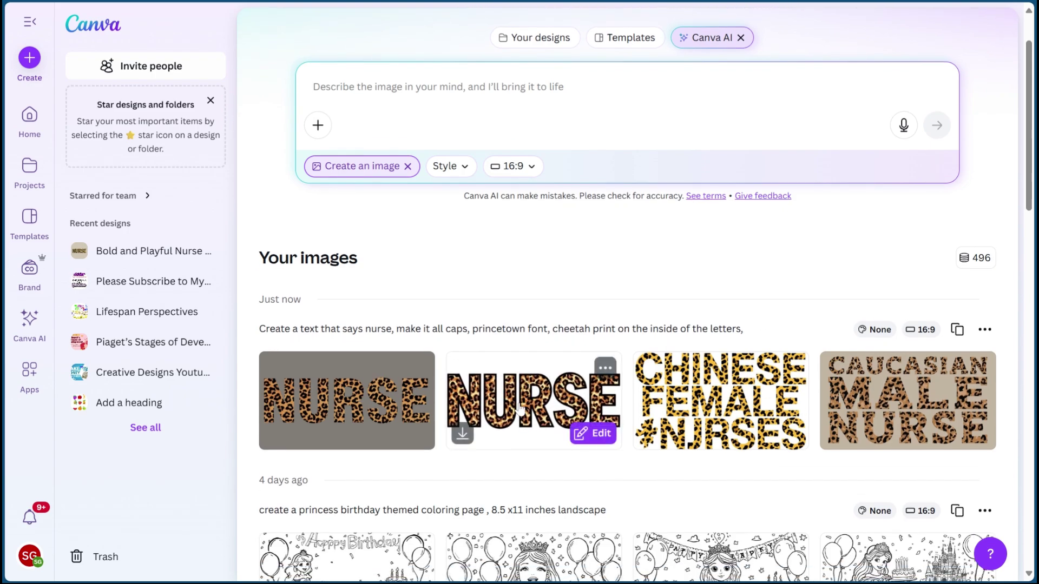
{"action": "scroll", "coordinate": [511, 414], "scroll_direction": "up", "scroll_amount": 1}
{"action": "scroll", "coordinate": [510, 414], "scroll_direction": "down", "scroll_amount": 3}
{"action": "scroll", "coordinate": [511, 414], "scroll_direction": "up", "scroll_amount": 3}
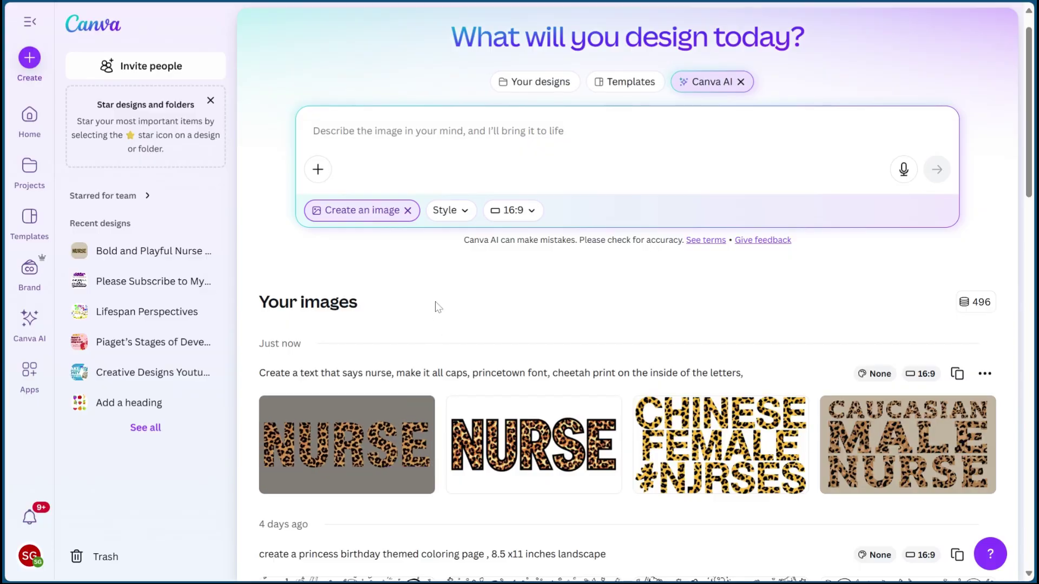
{"action": "scroll", "coordinate": [438, 307], "scroll_direction": "up", "scroll_amount": 1}
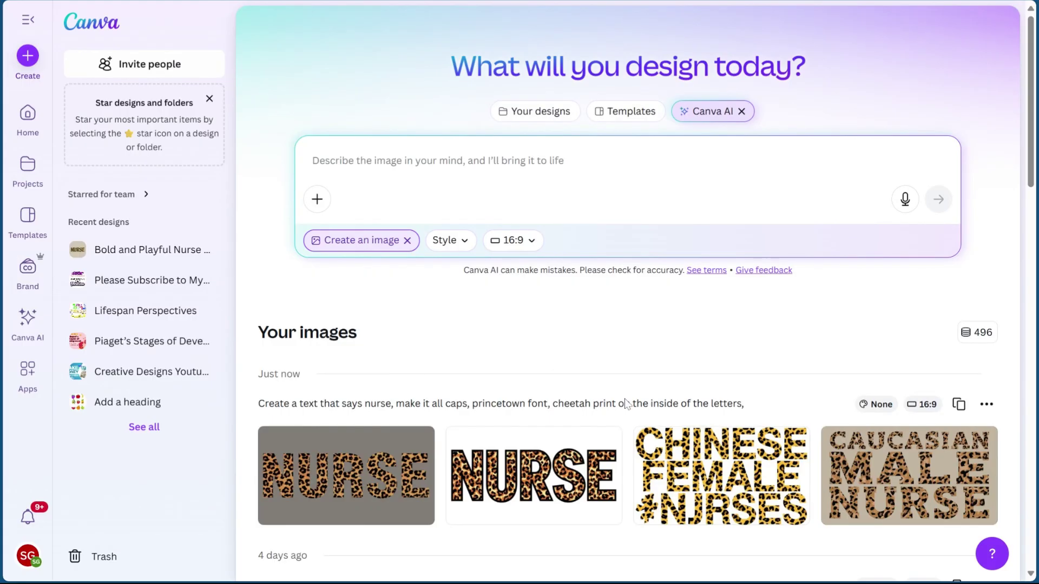
{"action": "scroll", "coordinate": [601, 390], "scroll_direction": "down", "scroll_amount": 2}
{"action": "scroll", "coordinate": [559, 328], "scroll_direction": "up", "scroll_amount": 3}
{"action": "scroll", "coordinate": [560, 329], "scroll_direction": "up", "scroll_amount": 1}
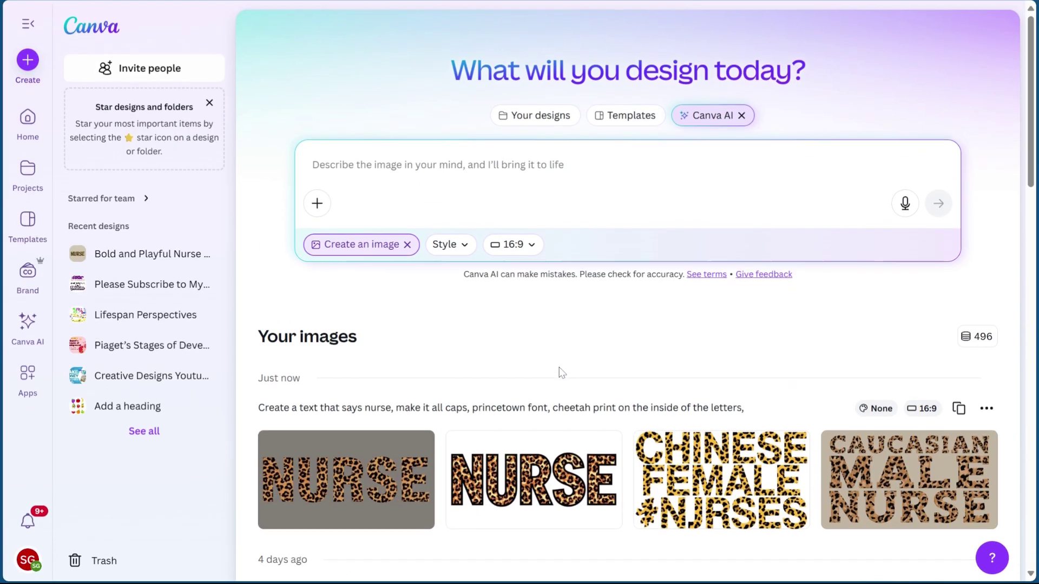
{"action": "scroll", "coordinate": [475, 363], "scroll_direction": "down", "scroll_amount": 2}
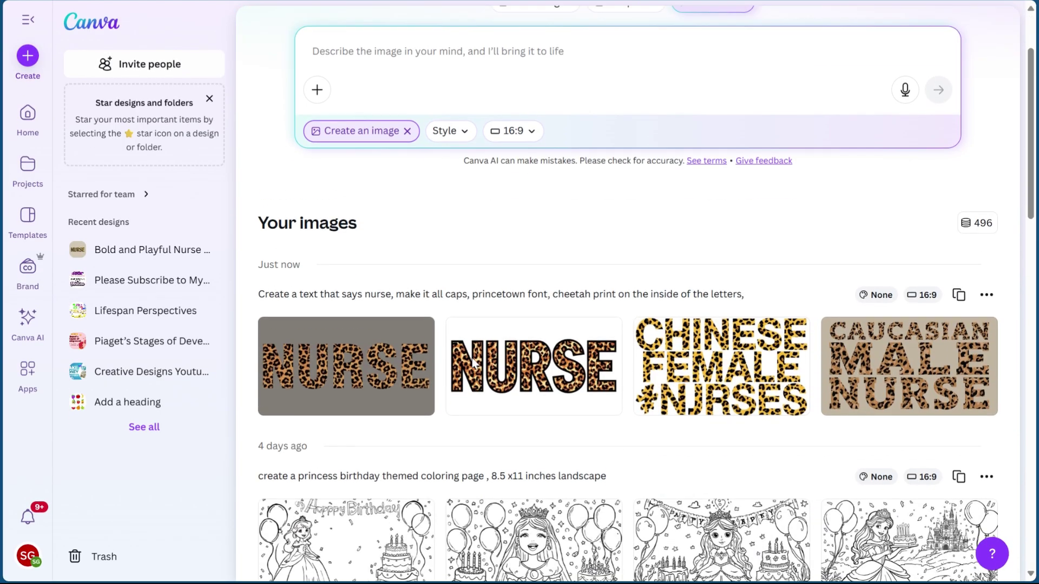
{"action": "scroll", "coordinate": [382, 53], "scroll_direction": "up", "scroll_amount": 2}
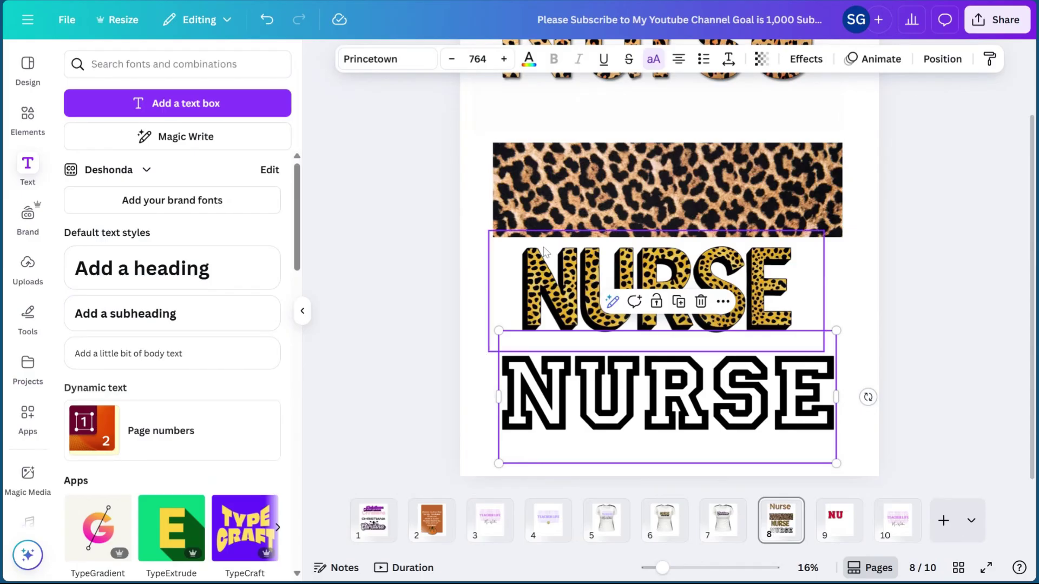
Nudge the cheetah NURSE image on page 8 right and trim its bottom edge up.
{"action": "left_click_drag", "start_coordinate": [544, 280], "coordinate": [555, 276]}
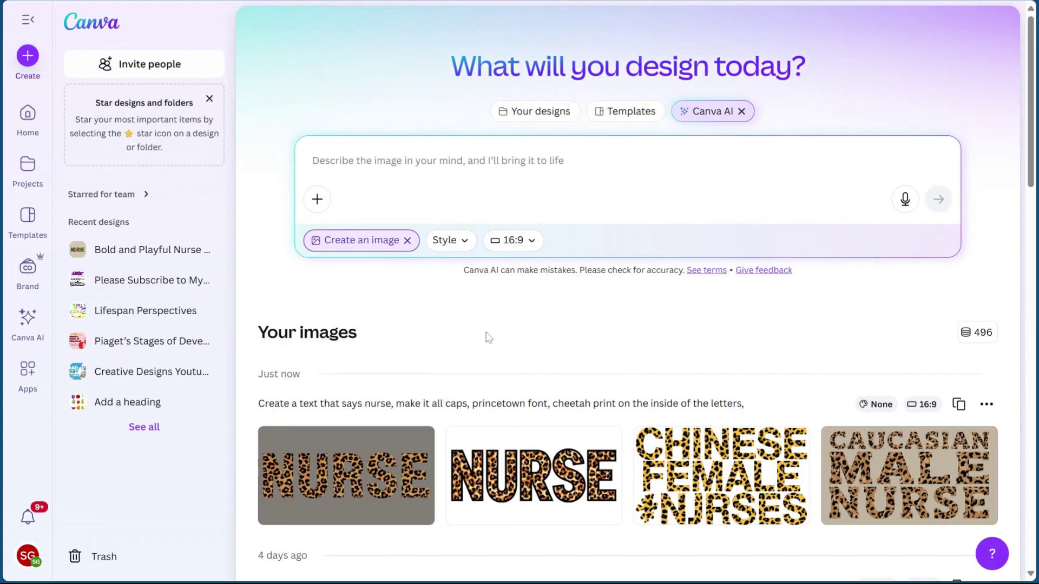
{"action": "mouse_move", "coordinate": [401, 495]}
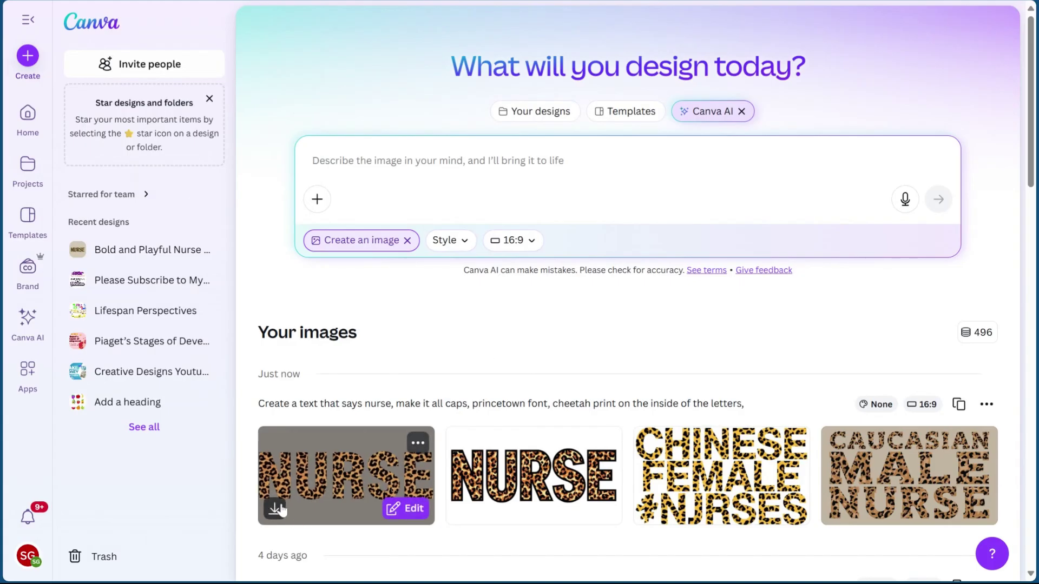
{"action": "left_click", "coordinate": [373, 483]}
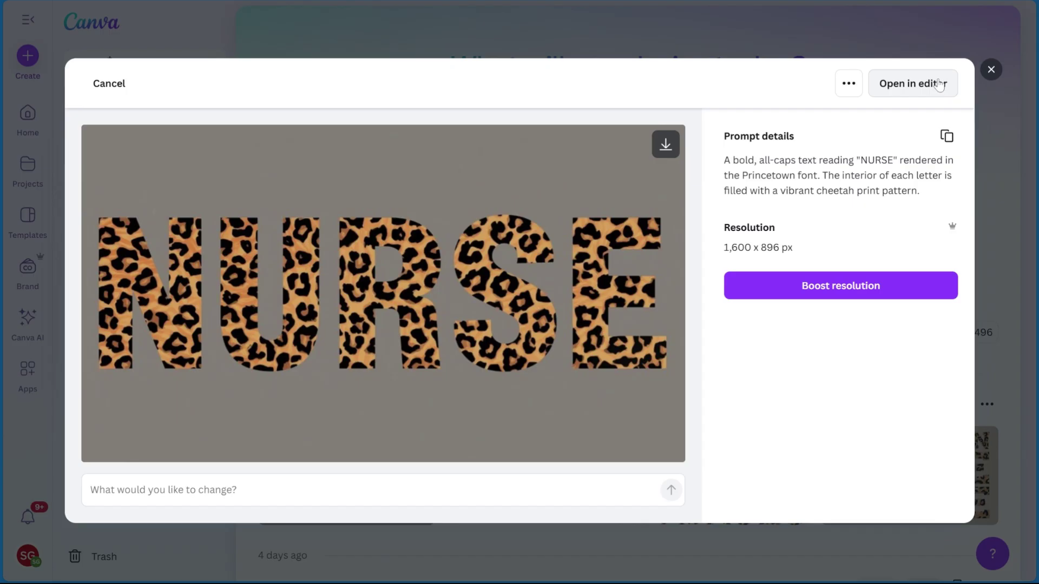
{"action": "left_click", "coordinate": [990, 69]}
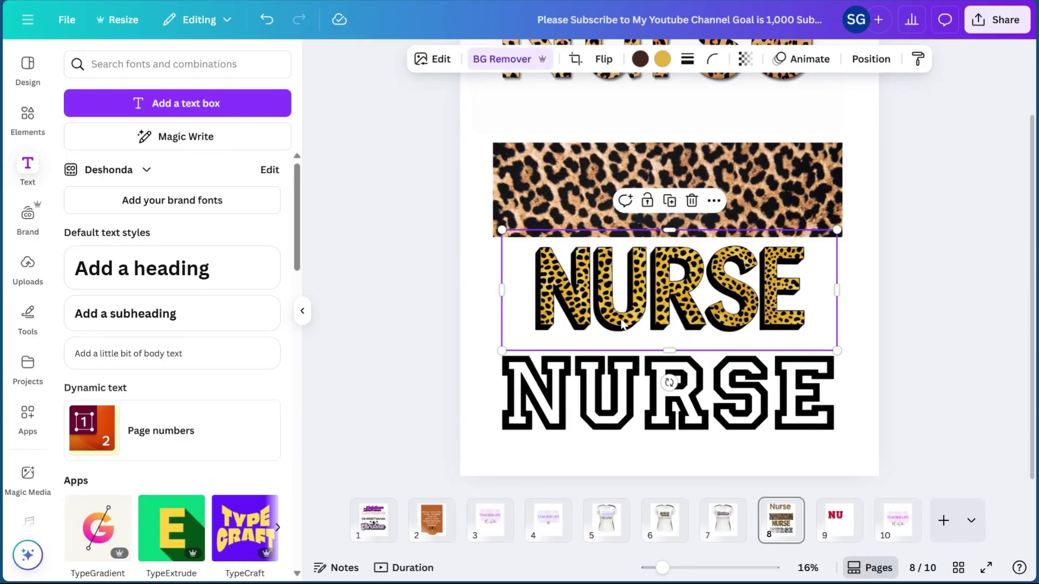
{"action": "left_click_drag", "start_coordinate": [670, 350], "coordinate": [668, 342]}
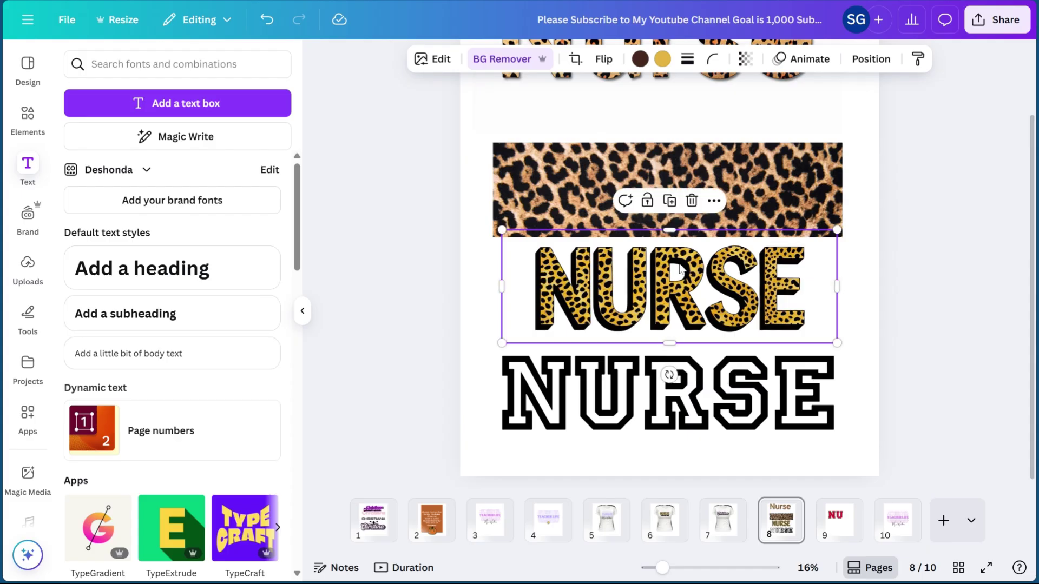
{"action": "right_click", "coordinate": [636, 281]}
{"action": "left_click", "coordinate": [674, 134]}
{"action": "scroll", "coordinate": [695, 265], "scroll_direction": "up", "scroll_amount": 1}
{"action": "scroll", "coordinate": [695, 265], "scroll_direction": "down", "scroll_amount": 1}
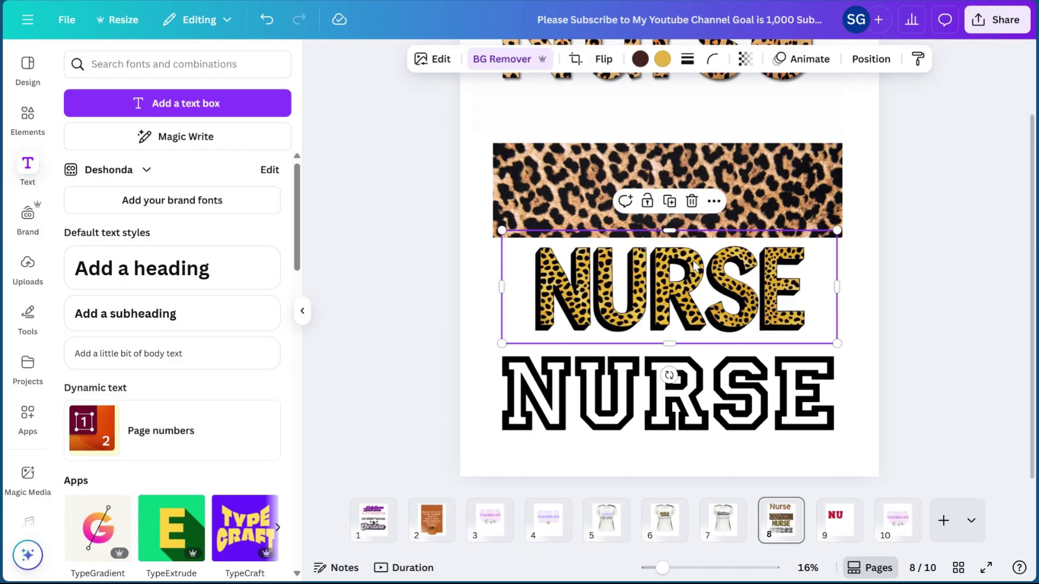
Search 'var' fonts for the lower NURSE text and try Graduate.
{"action": "left_click", "coordinate": [640, 426]}
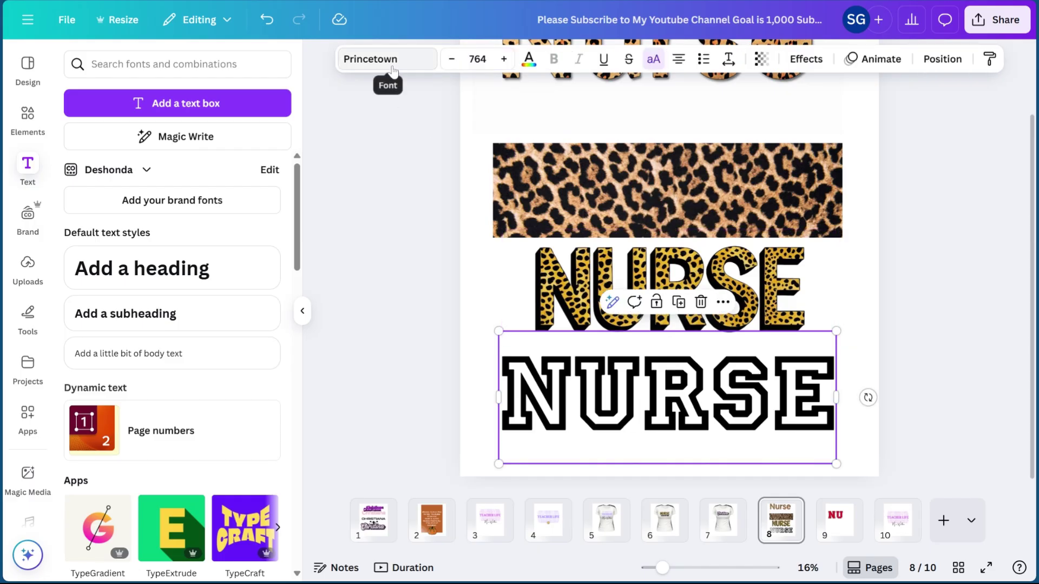
{"action": "left_click", "coordinate": [362, 64]}
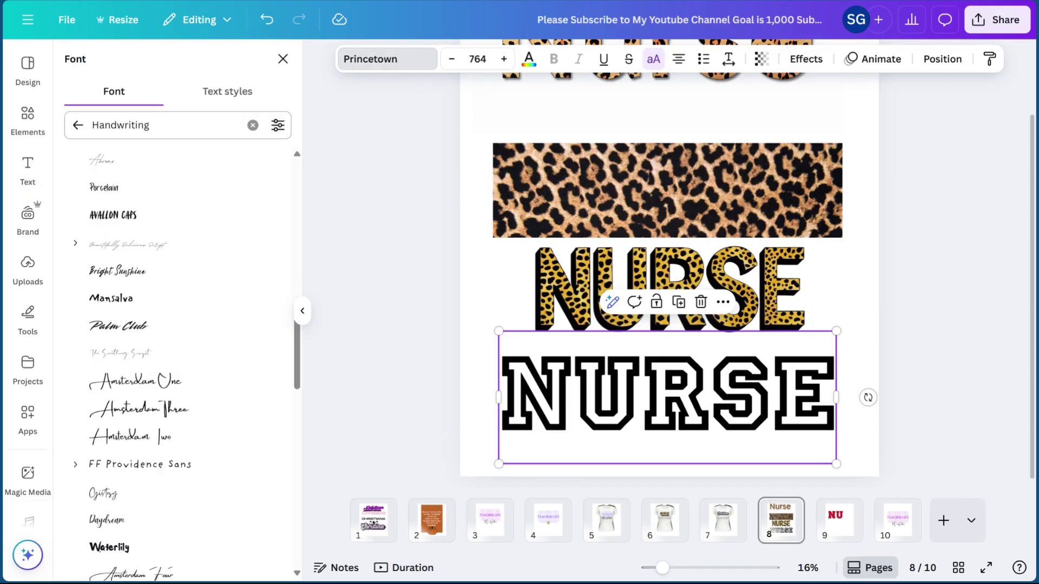
{"action": "left_click", "coordinate": [252, 125]}
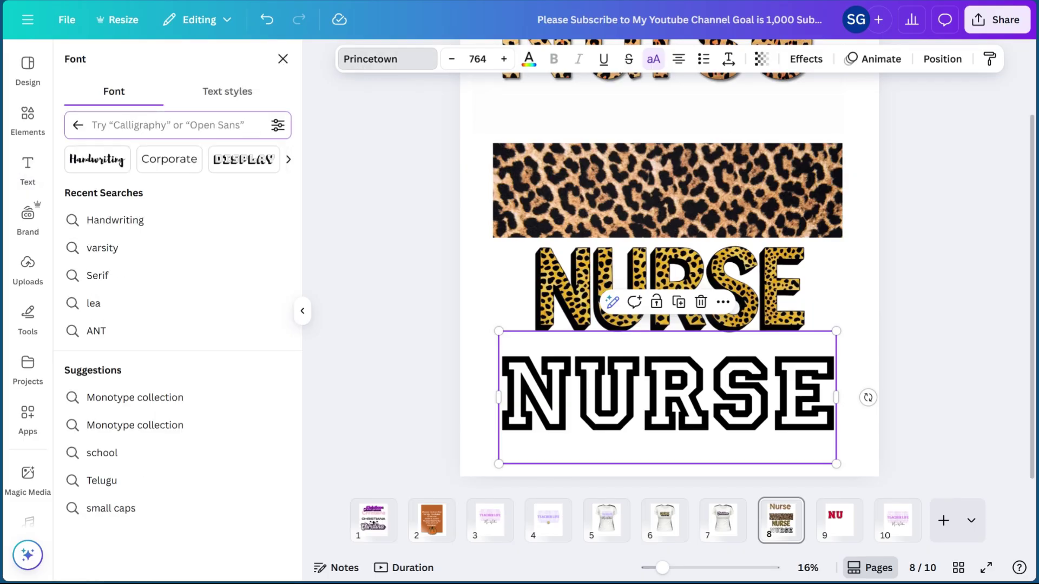
{"action": "type", "text": "varsity"}
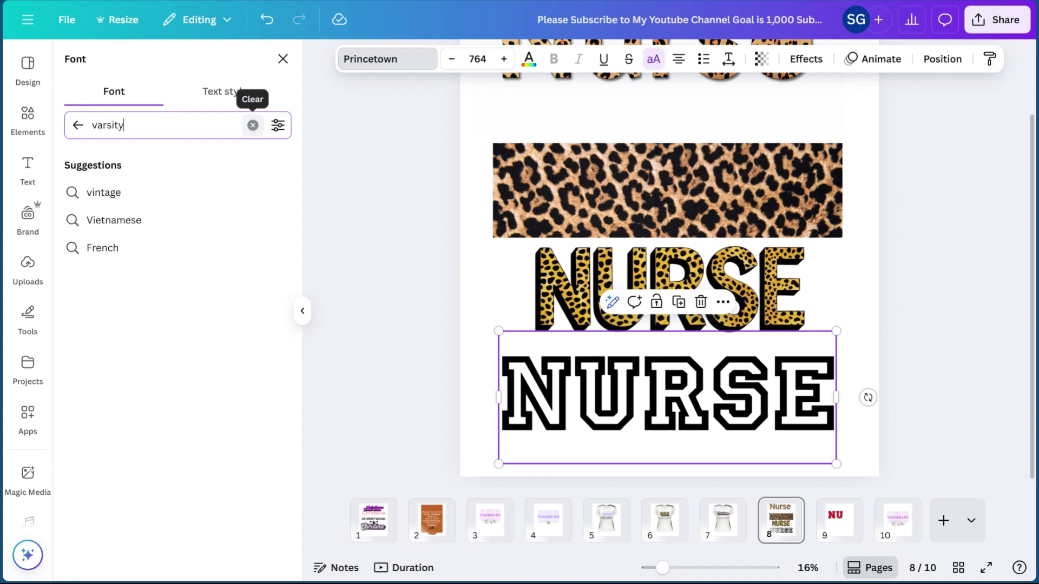
{"action": "scroll", "coordinate": [130, 407], "scroll_direction": "down", "scroll_amount": 4}
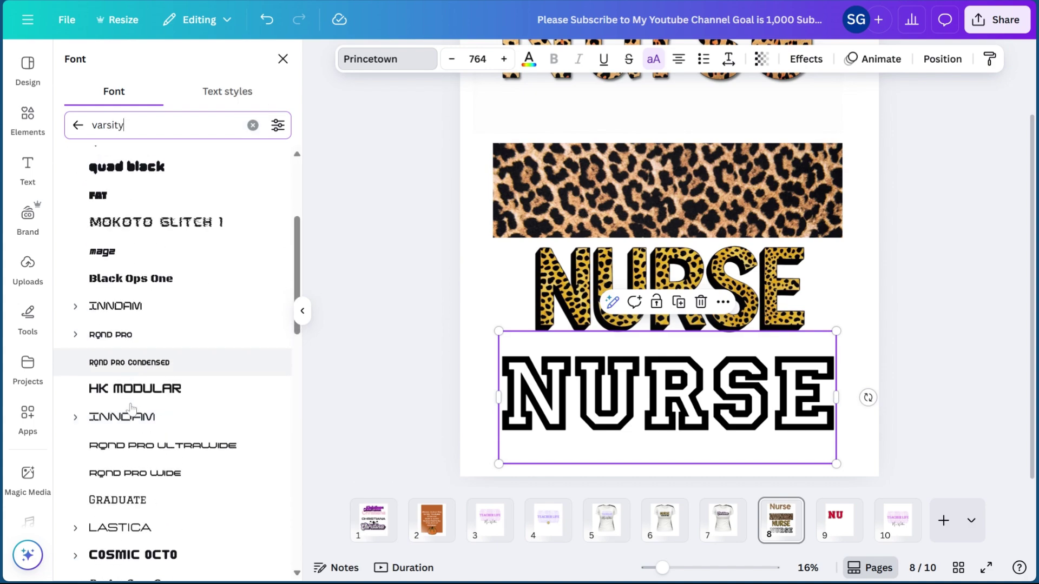
{"action": "scroll", "coordinate": [130, 407], "scroll_direction": "down", "scroll_amount": 3}
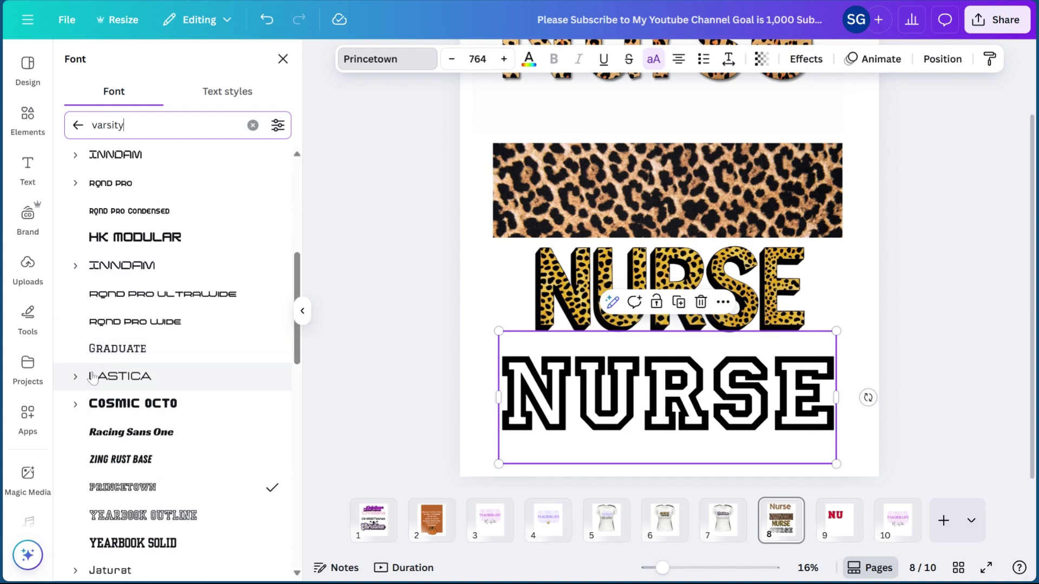
{"action": "left_click", "coordinate": [120, 351]}
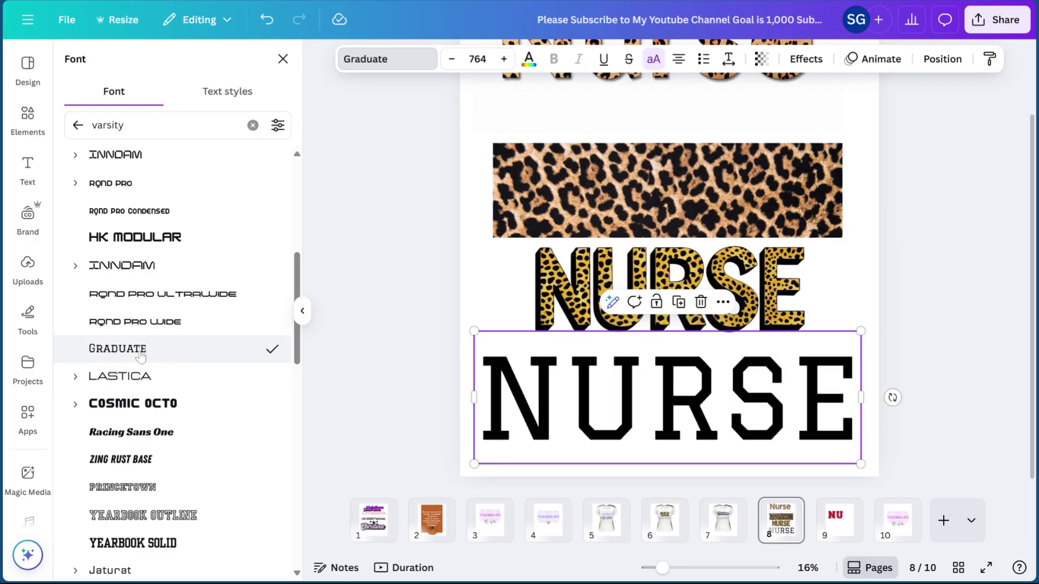
Compare Princetown and Yearbook Solid, then settle on Yearbook Outline for the lower NURSE.
{"action": "scroll", "coordinate": [144, 433], "scroll_direction": "down", "scroll_amount": 1}
{"action": "scroll", "coordinate": [143, 433], "scroll_direction": "down", "scroll_amount": 1}
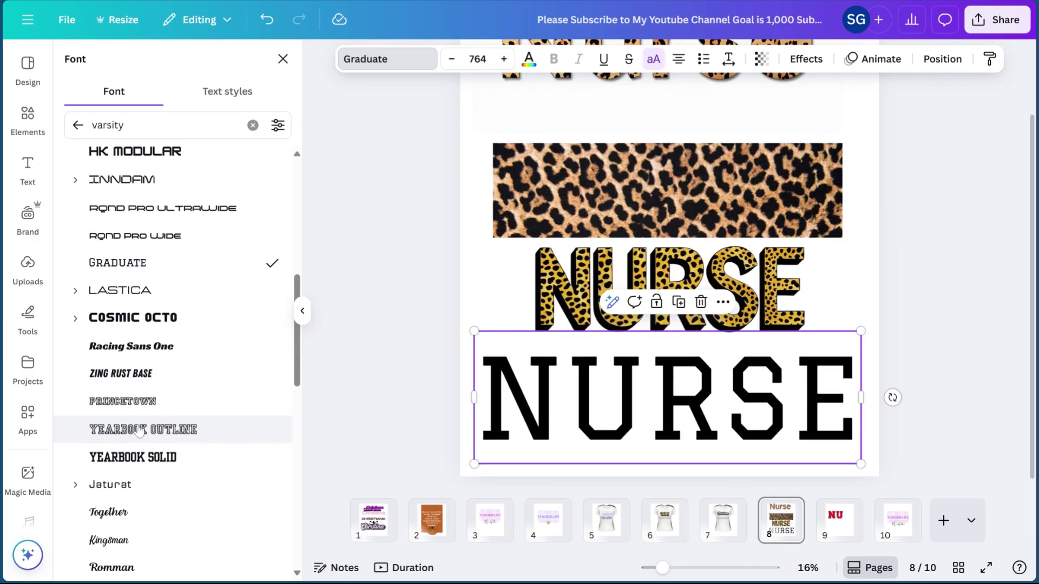
{"action": "left_click", "coordinate": [129, 412]}
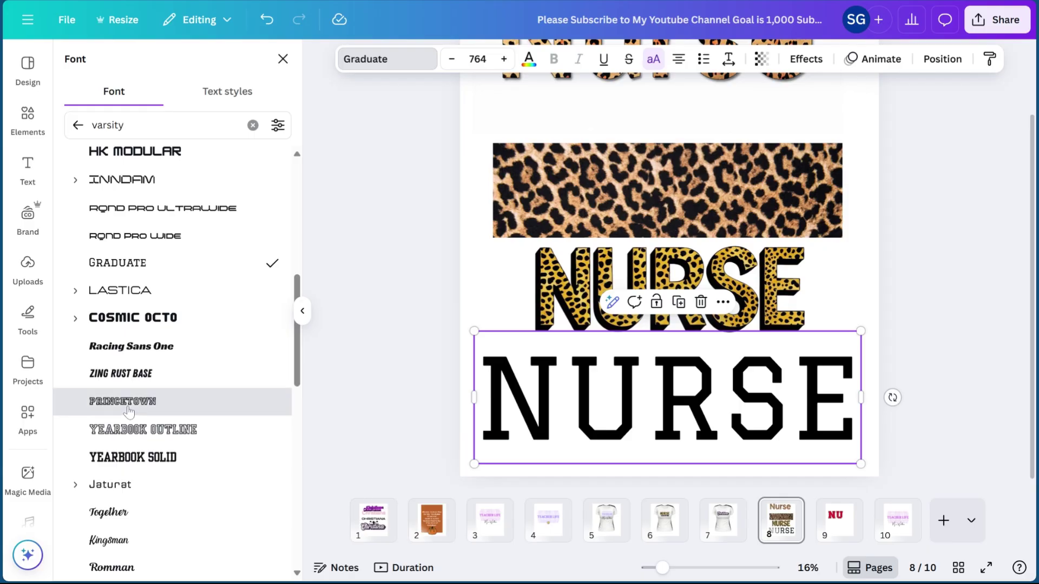
{"action": "left_click", "coordinate": [145, 436]}
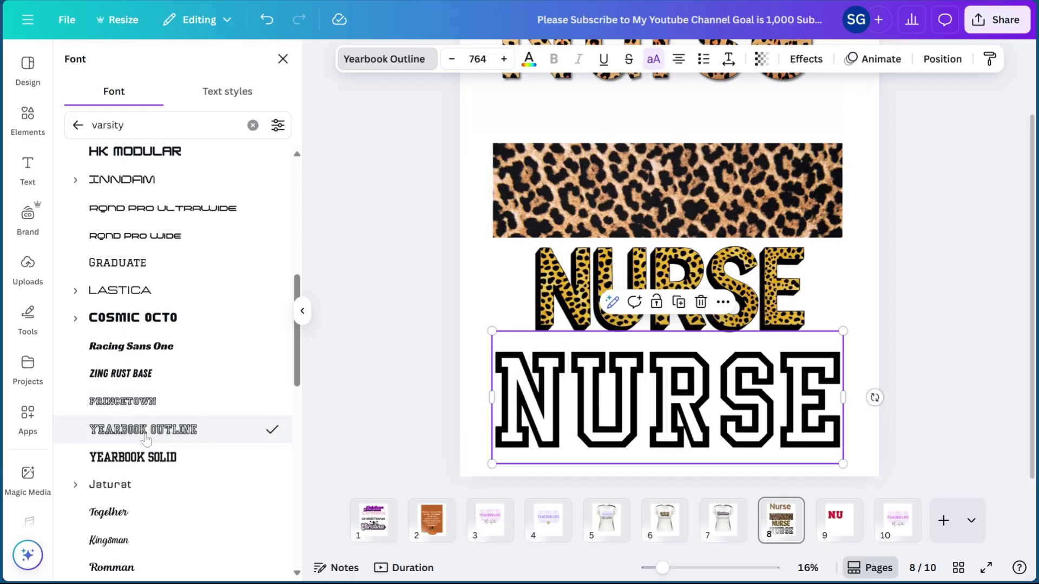
{"action": "left_click", "coordinate": [147, 464]}
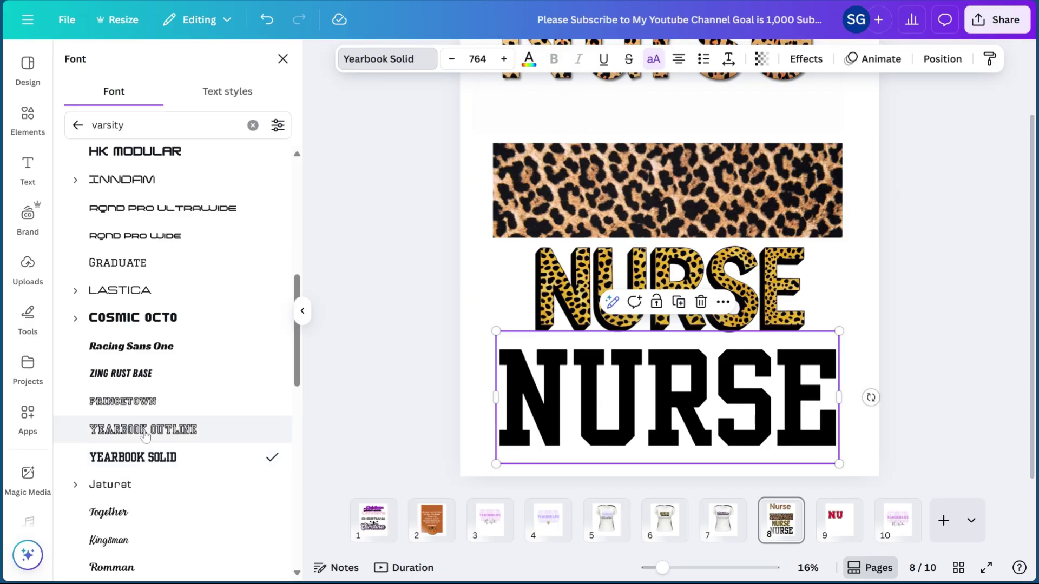
{"action": "left_click", "coordinate": [145, 433]}
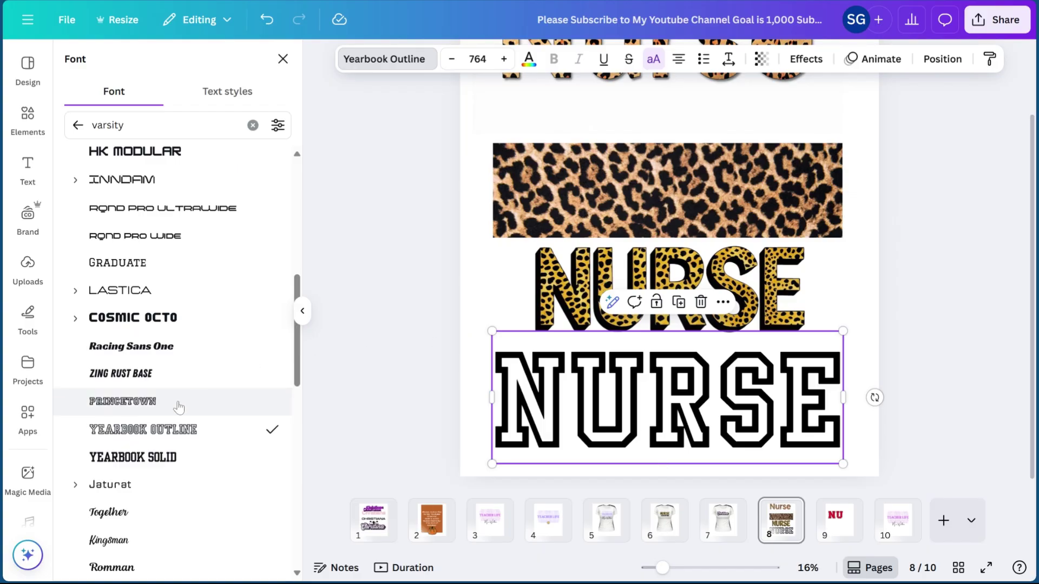
{"action": "scroll", "coordinate": [176, 406], "scroll_direction": "down", "scroll_amount": 3}
{"action": "scroll", "coordinate": [179, 407], "scroll_direction": "up", "scroll_amount": 5}
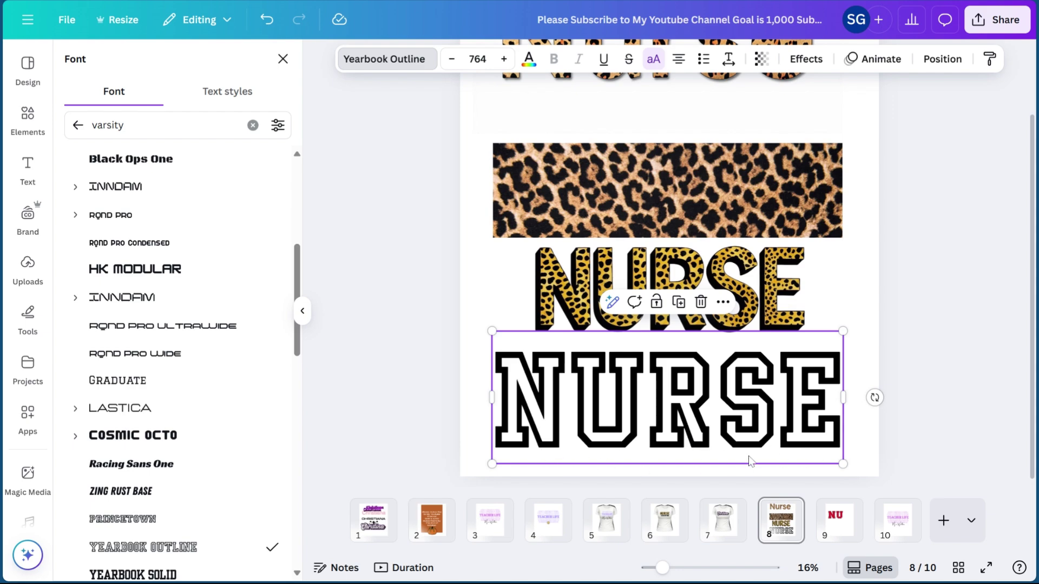
{"action": "scroll", "coordinate": [179, 194], "scroll_direction": "up", "scroll_amount": 6}
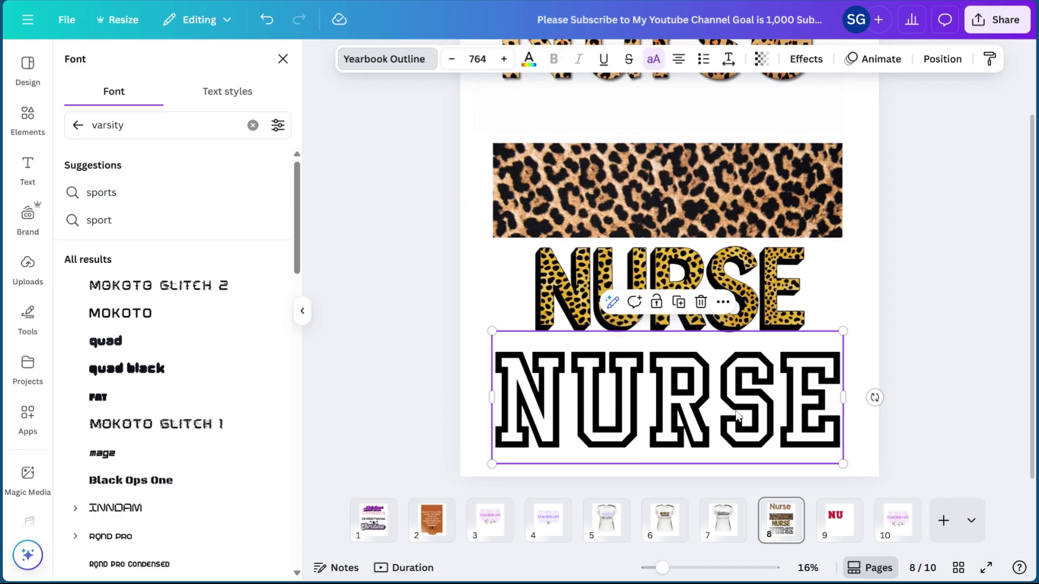
{"action": "left_click", "coordinate": [781, 282]}
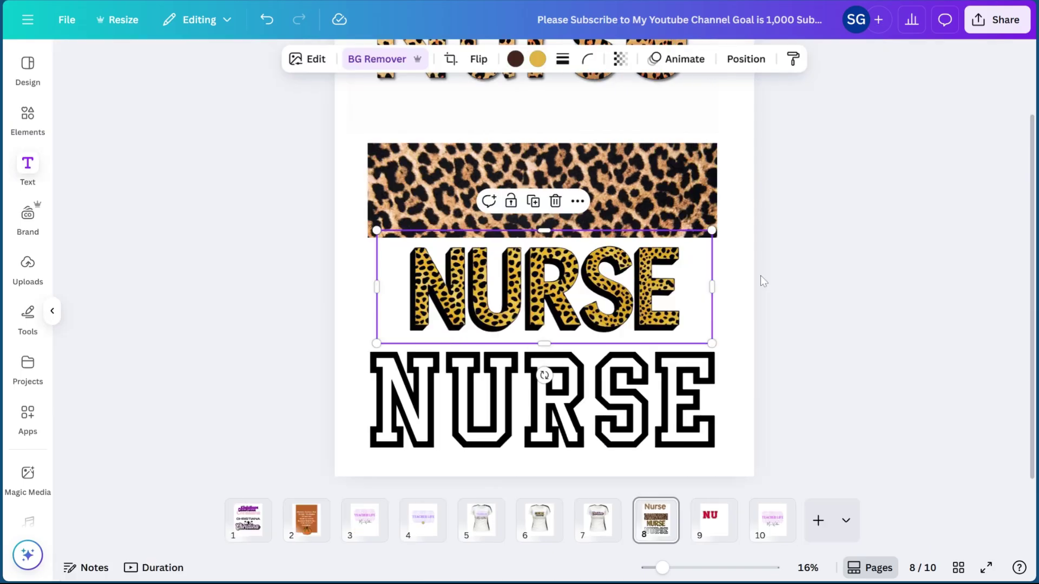
Copy the leopard NURSE graphic, go to page 6, and narrow the shirt's NURSE box.
{"action": "right_click", "coordinate": [683, 274]}
{"action": "left_click", "coordinate": [726, 137]}
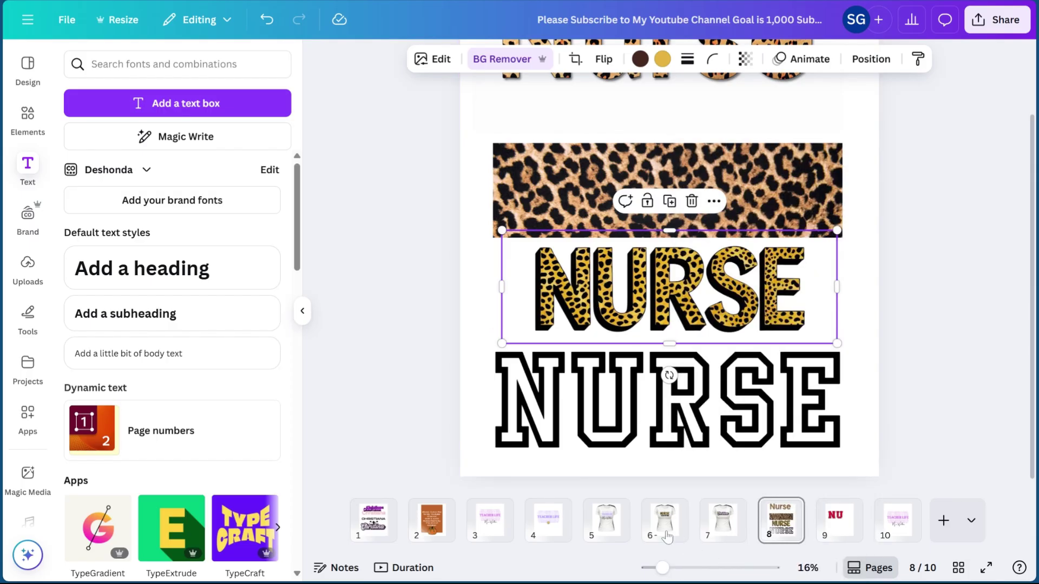
{"action": "left_click", "coordinate": [666, 520]}
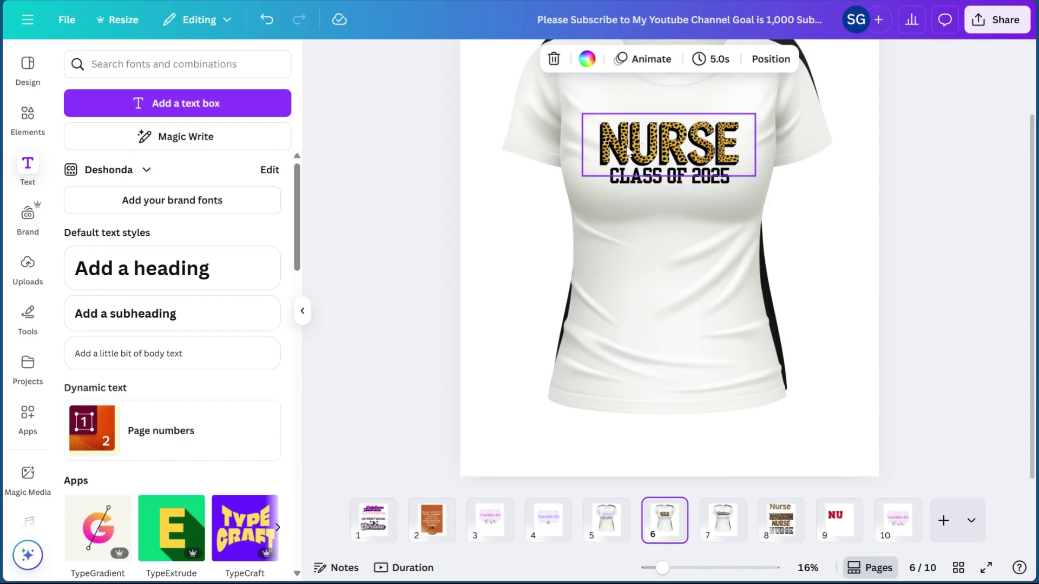
{"action": "left_click", "coordinate": [749, 159]}
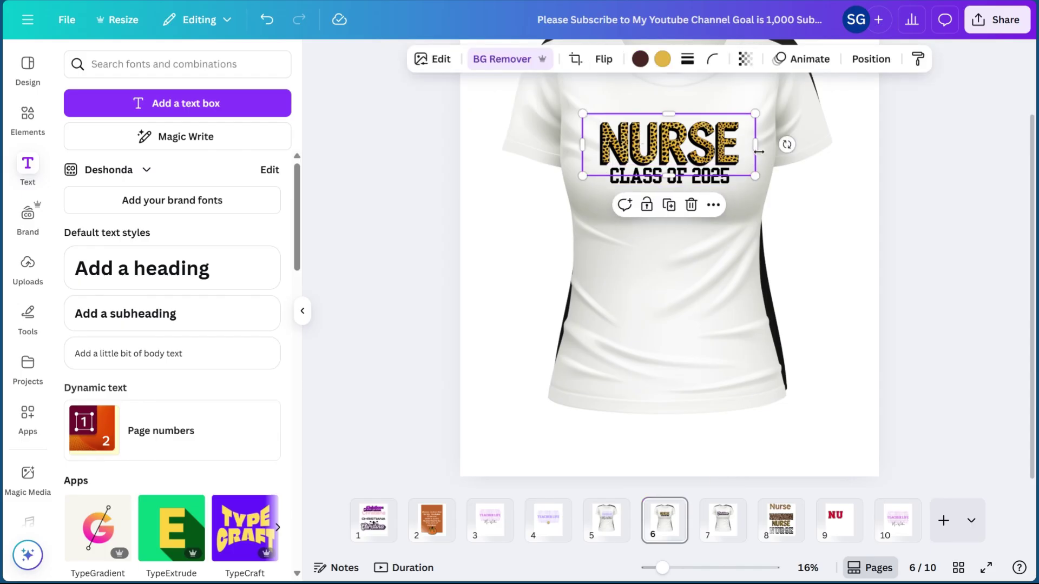
{"action": "left_click_drag", "start_coordinate": [756, 149], "coordinate": [742, 150]}
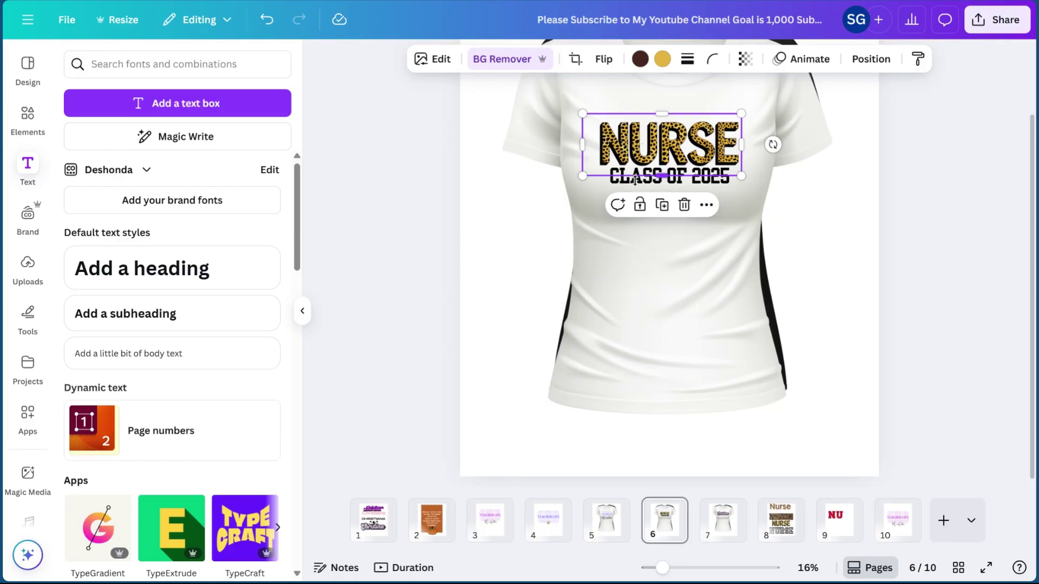
Check the CLASS OF 2025 line's font, Yearbook Solid, in the font list.
{"action": "left_click", "coordinate": [630, 193]}
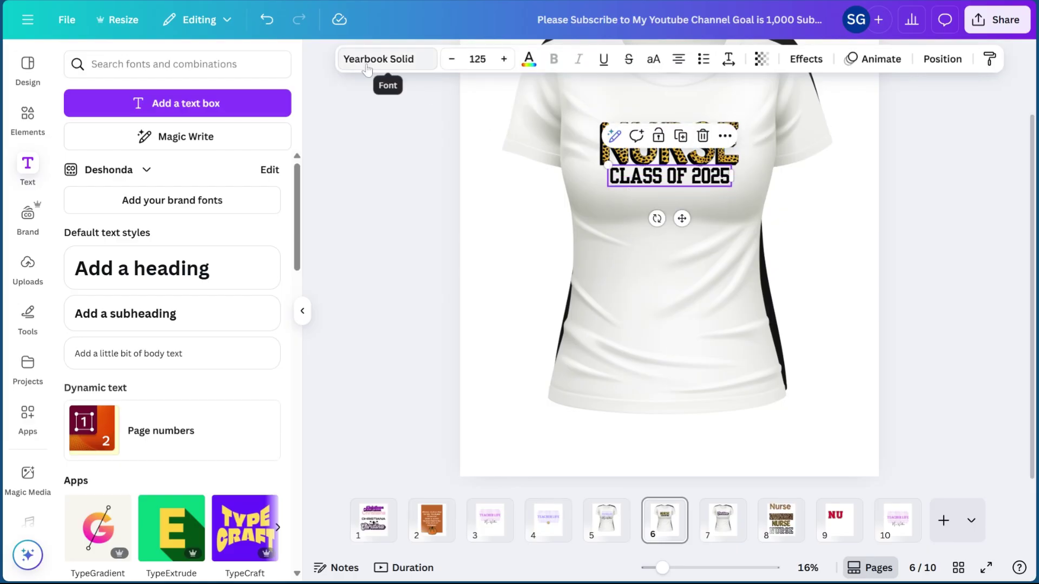
{"action": "left_click", "coordinate": [367, 69]}
{"action": "scroll", "coordinate": [135, 400], "scroll_direction": "down", "scroll_amount": 2}
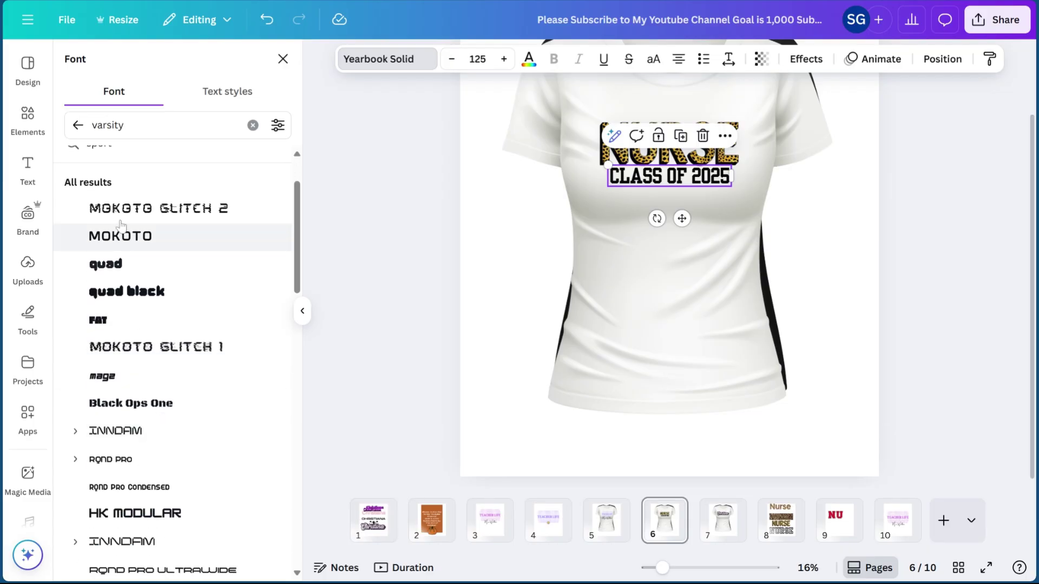
{"action": "scroll", "coordinate": [122, 225], "scroll_direction": "down", "scroll_amount": 4}
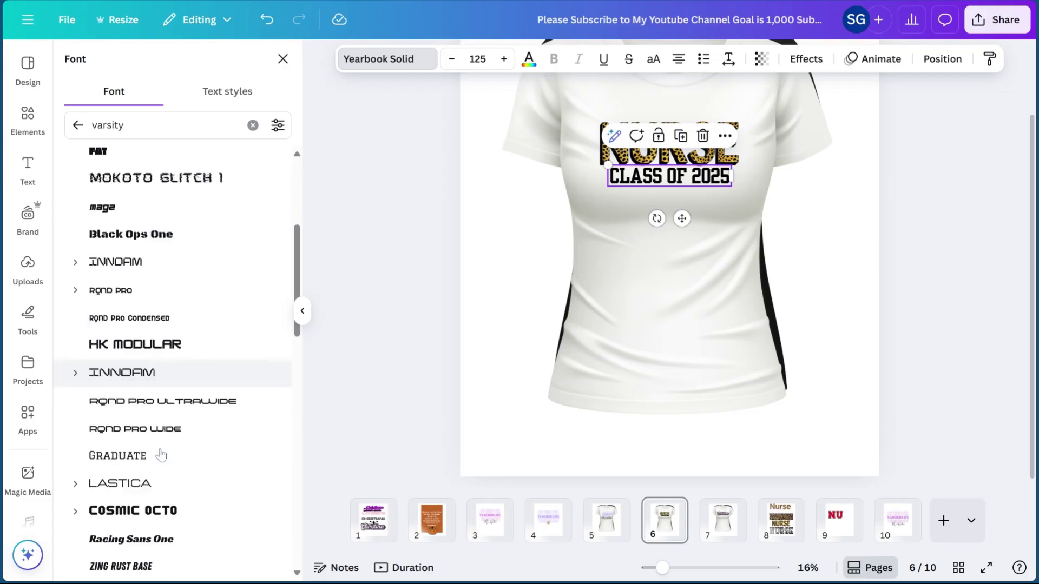
{"action": "left_click", "coordinate": [851, 204]}
{"action": "scroll", "coordinate": [704, 310], "scroll_direction": "up", "scroll_amount": 3}
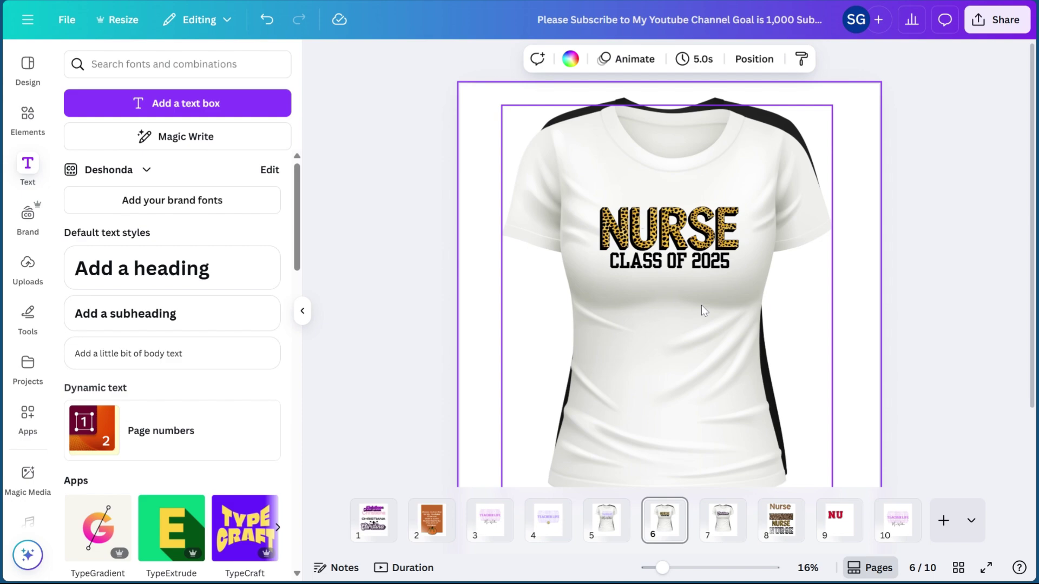
Lock the white shirt and try grouping NURSE with CLASS OF 2025, then undo those changes.
{"action": "left_click", "coordinate": [674, 154]}
{"action": "left_click", "coordinate": [645, 135]}
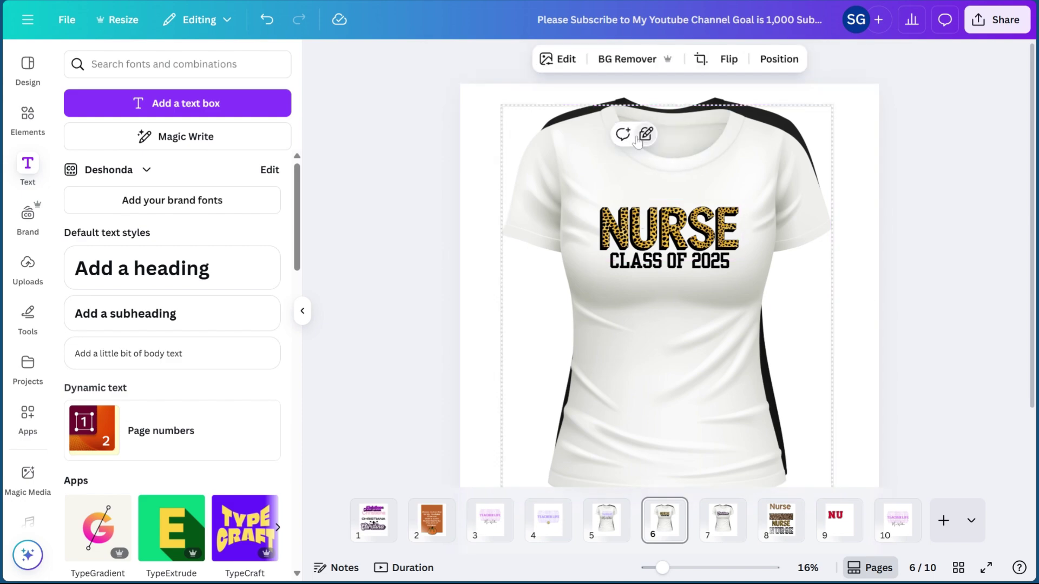
{"action": "left_click_drag", "start_coordinate": [564, 198], "coordinate": [729, 295]}
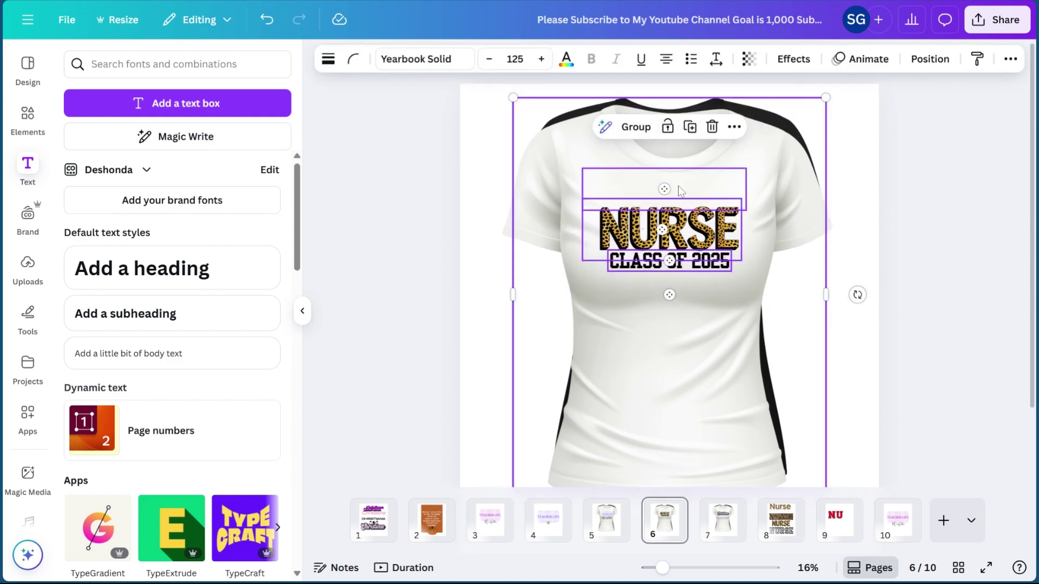
{"action": "left_click", "coordinate": [631, 135]}
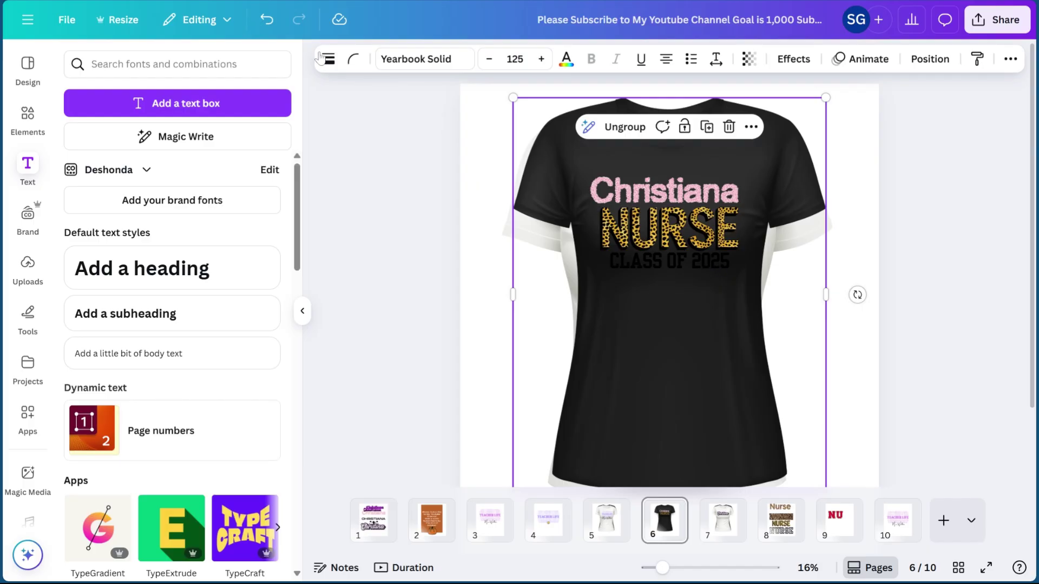
{"action": "left_click", "coordinate": [267, 20]}
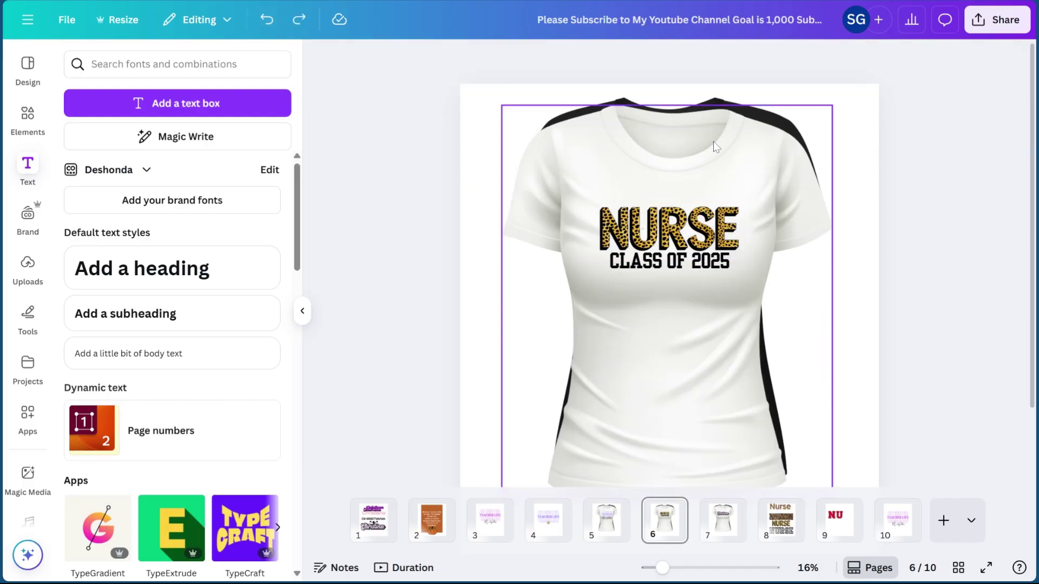
{"action": "scroll", "coordinate": [749, 262], "scroll_direction": "down", "scroll_amount": 2}
{"action": "scroll", "coordinate": [710, 286], "scroll_direction": "up", "scroll_amount": 2}
{"action": "left_click", "coordinate": [822, 143]}
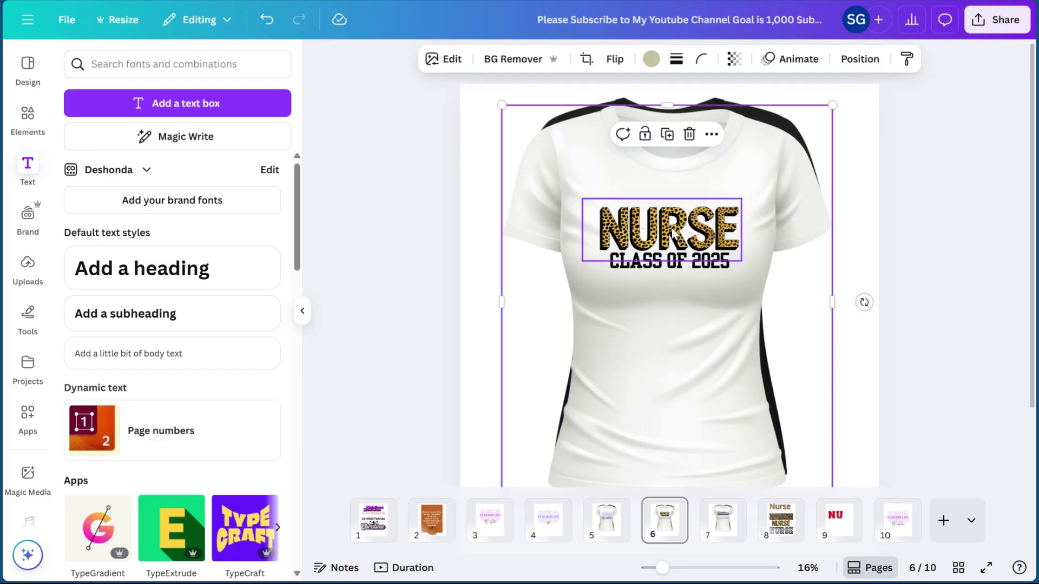
{"action": "key", "text": "ctrl+z"}
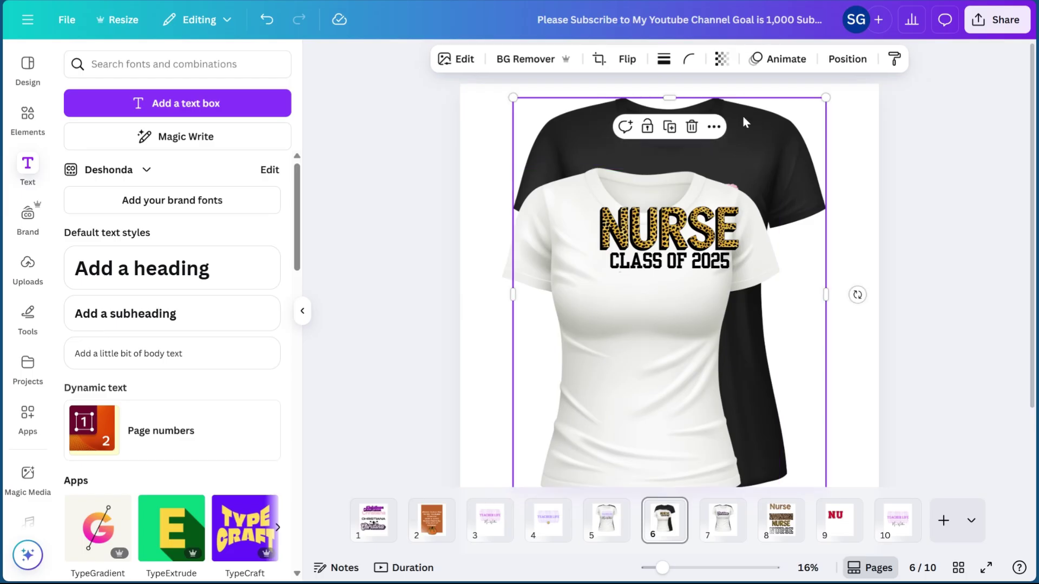
Delete the black shirt behind and remove the pink name text above NURSE.
{"action": "left_click", "coordinate": [696, 127]}
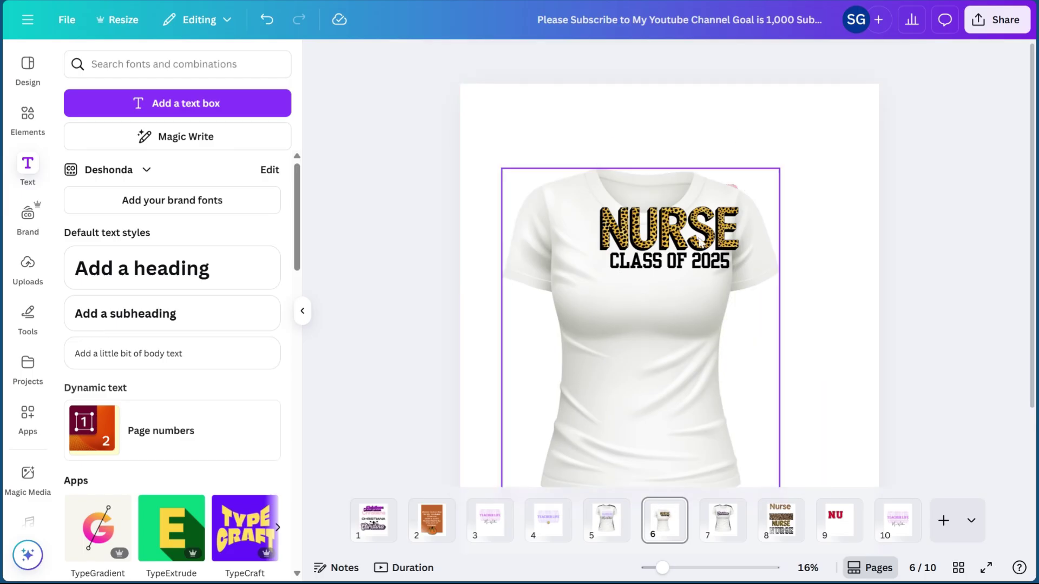
{"action": "left_click_drag", "start_coordinate": [652, 352], "coordinate": [454, 352]}
{"action": "left_click", "coordinate": [726, 195]}
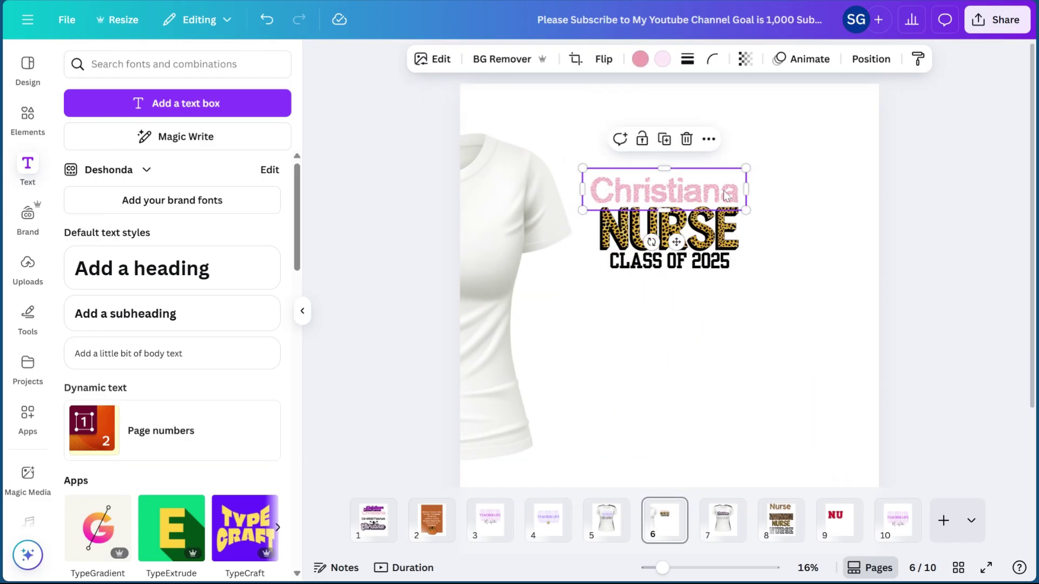
{"action": "left_click", "coordinate": [685, 140]}
Group NURSE with CLASS OF 2025, copy the group, and re-centre the white shirt beneath it.
{"action": "left_click_drag", "start_coordinate": [634, 149], "coordinate": [683, 310]}
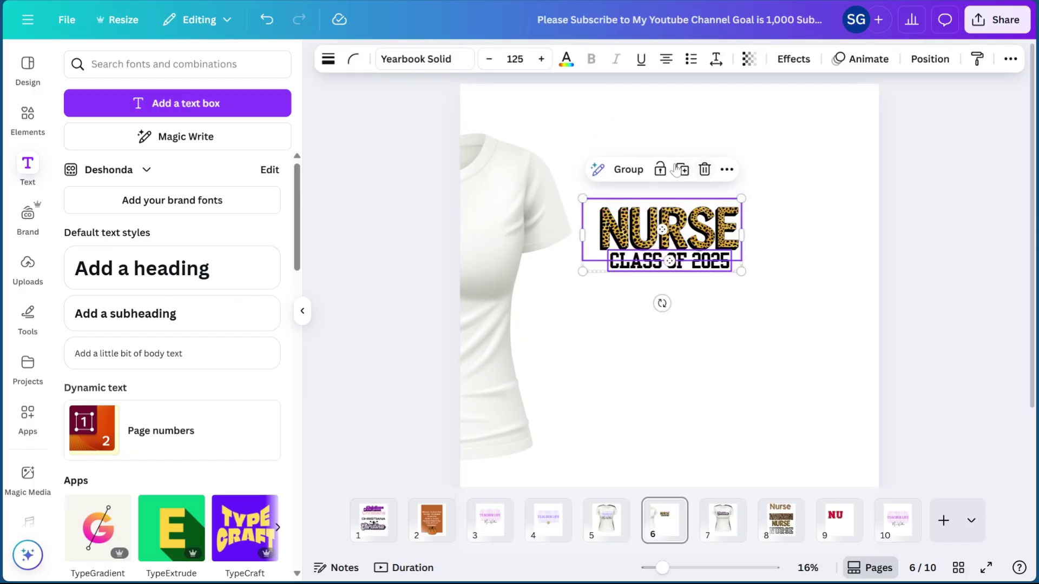
{"action": "left_click", "coordinate": [628, 170]}
{"action": "right_click", "coordinate": [649, 227]}
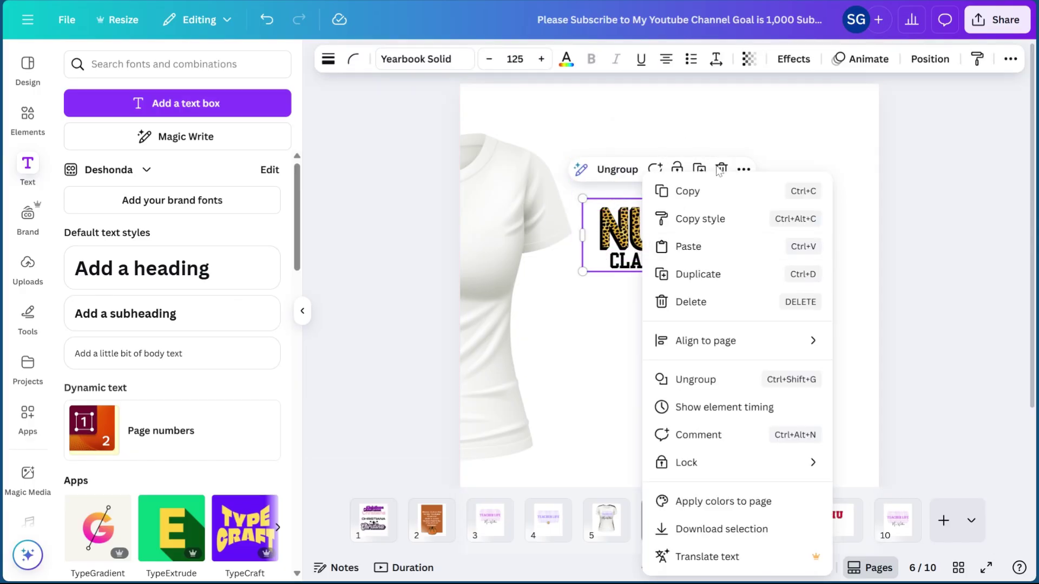
{"action": "left_click", "coordinate": [698, 189]}
{"action": "left_click_drag", "start_coordinate": [490, 276], "coordinate": [695, 284]}
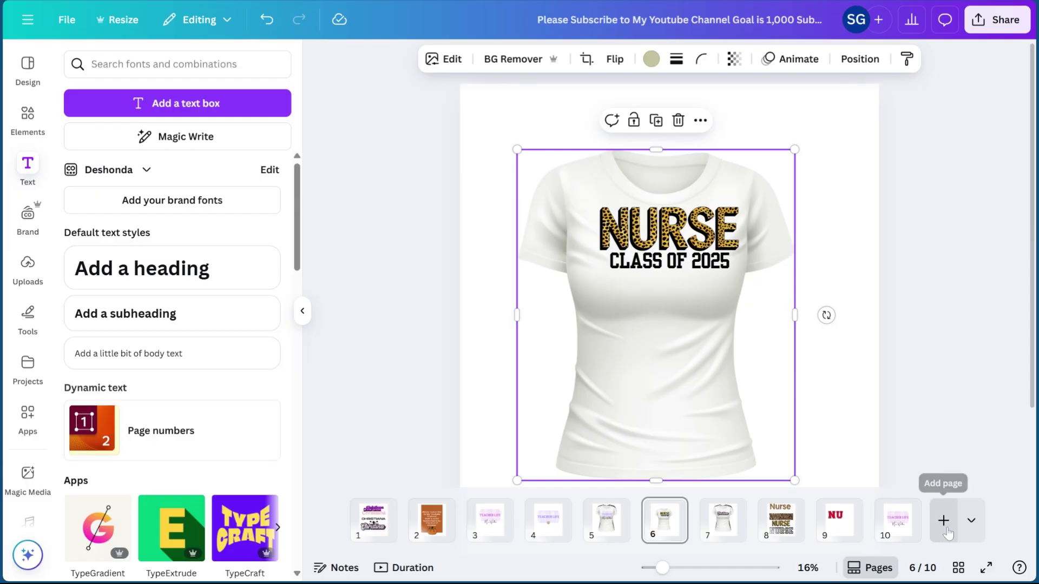
Paste the NURSE and CLASS OF 2025 group onto a new page 11, enlarged and centred.
{"action": "left_click", "coordinate": [944, 521]}
{"action": "right_click", "coordinate": [565, 218]}
{"action": "left_click", "coordinate": [631, 290]}
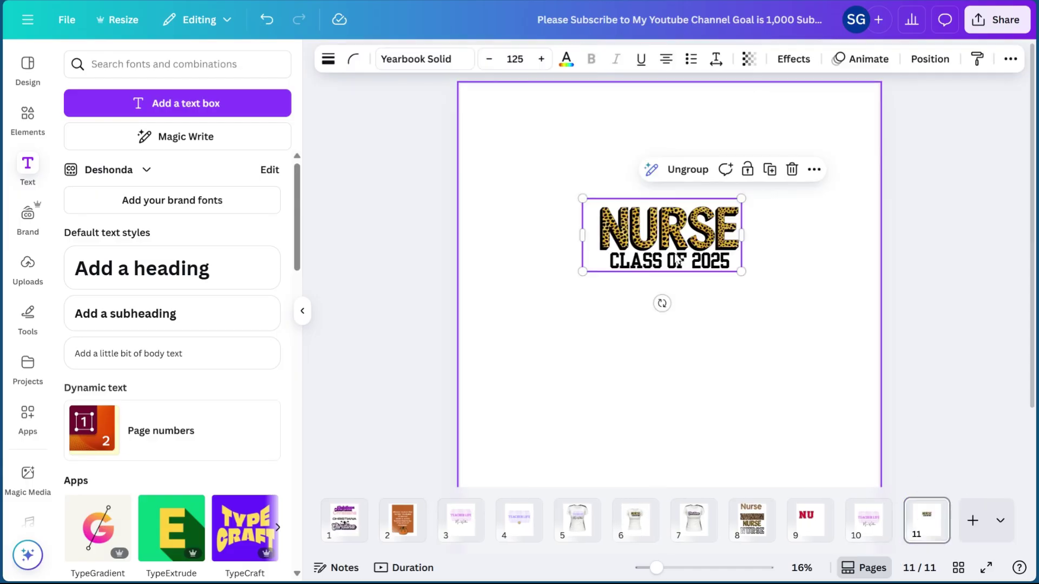
{"action": "left_click_drag", "start_coordinate": [742, 272], "coordinate": [974, 379]}
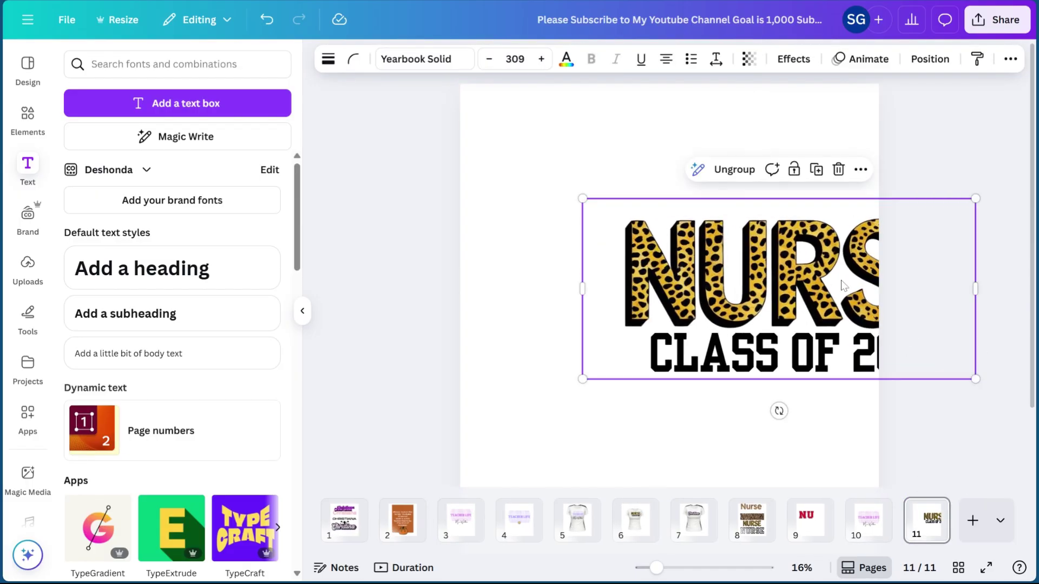
{"action": "left_click_drag", "start_coordinate": [808, 271], "coordinate": [697, 296]}
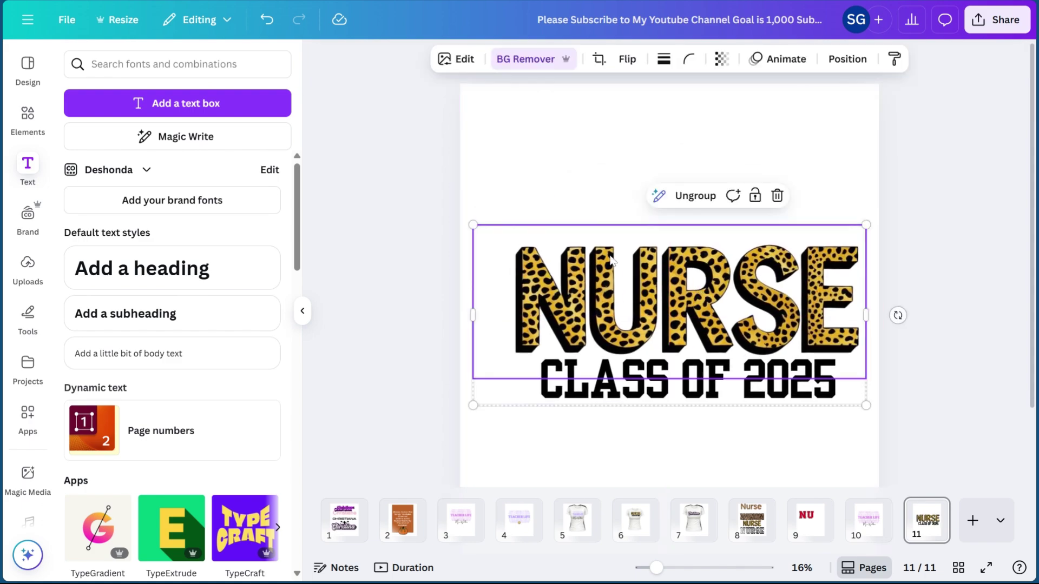
Ungroup them, move NURSE up and set CLASS OF 2025 just beneath it.
{"action": "left_click", "coordinate": [622, 196]}
{"action": "left_click", "coordinate": [590, 198]}
{"action": "left_click", "coordinate": [670, 302]}
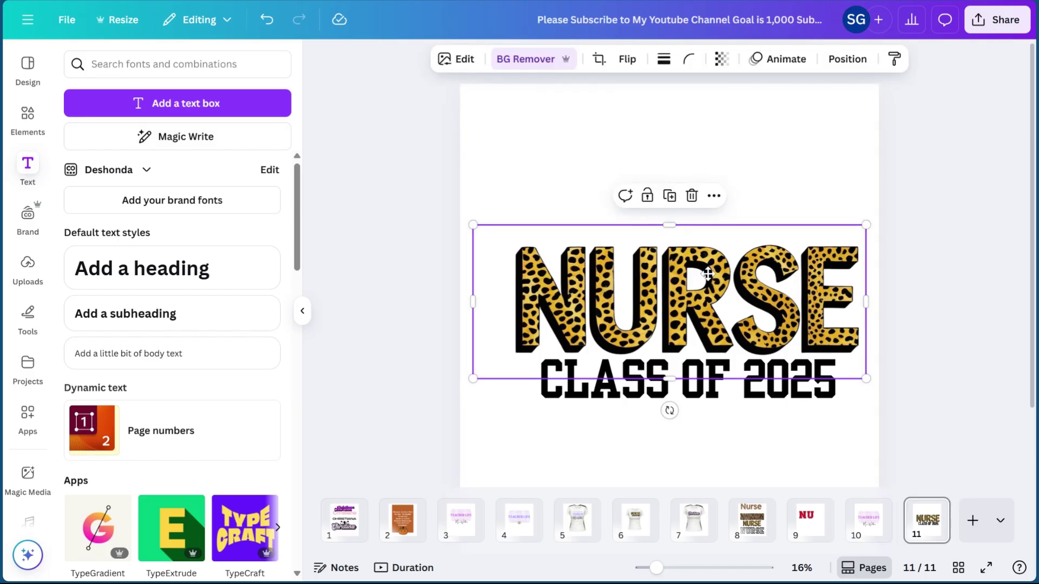
{"action": "left_click_drag", "start_coordinate": [670, 301], "coordinate": [657, 263]}
{"action": "left_click", "coordinate": [730, 397]}
{"action": "left_click_drag", "start_coordinate": [730, 397], "coordinate": [721, 369]}
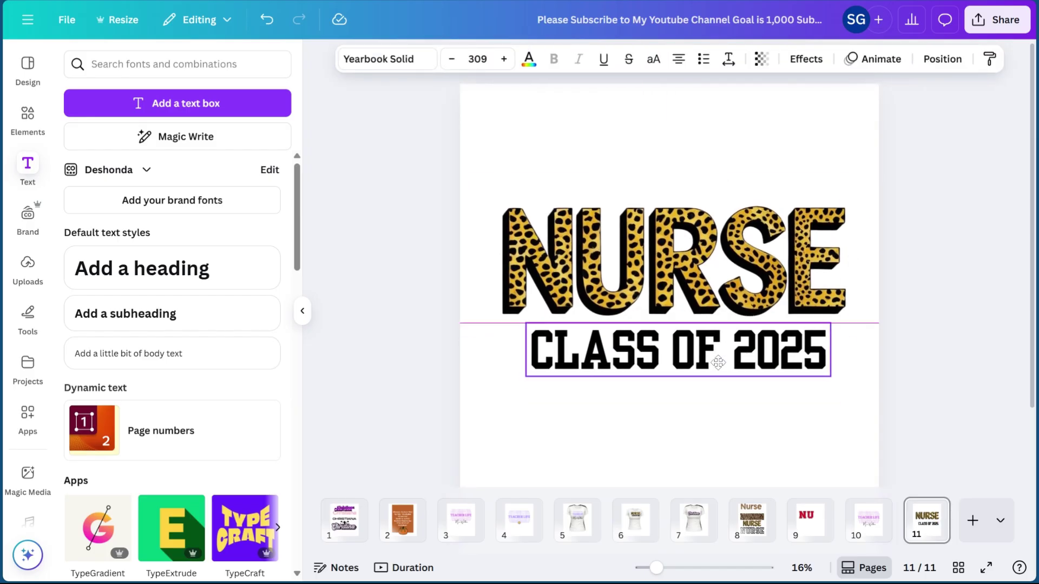
Crop the empty space off NURSE's left side and centre CLASS OF 2025 under it.
{"action": "left_click", "coordinate": [783, 286]}
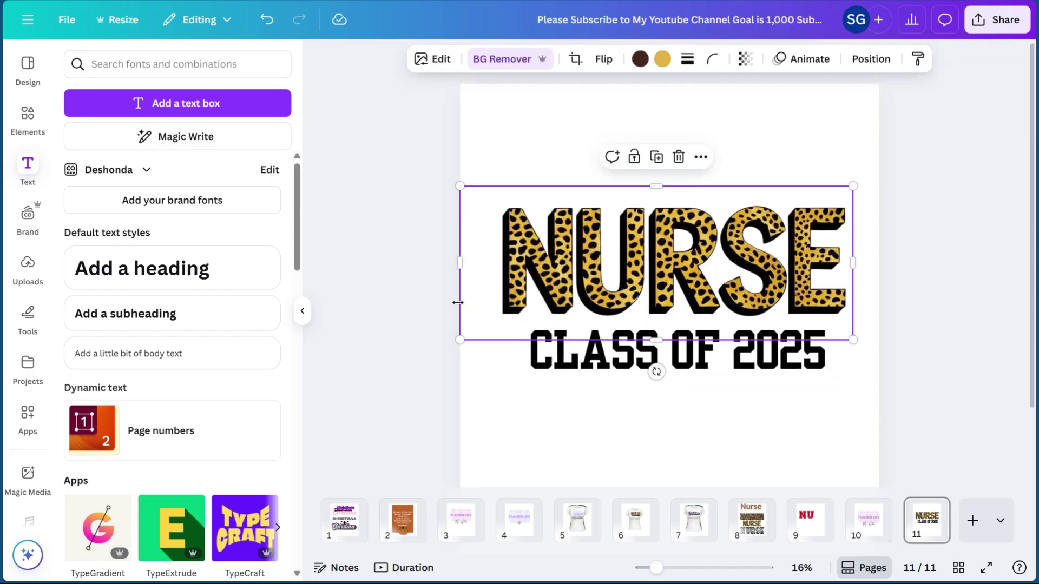
{"action": "left_click_drag", "start_coordinate": [459, 263], "coordinate": [498, 254]}
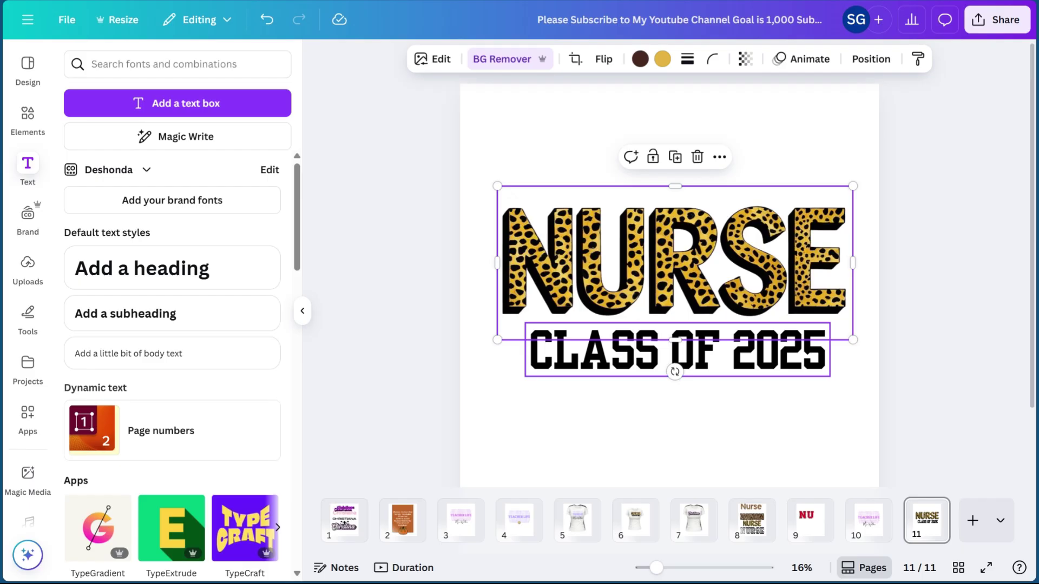
{"action": "left_click", "coordinate": [831, 140]}
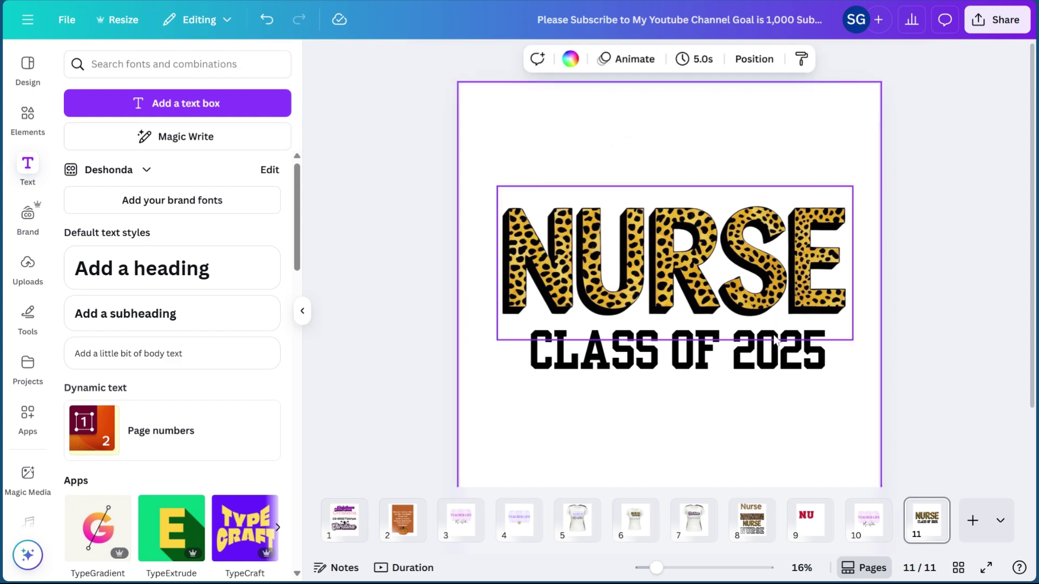
{"action": "left_click_drag", "start_coordinate": [775, 356], "coordinate": [767, 355]}
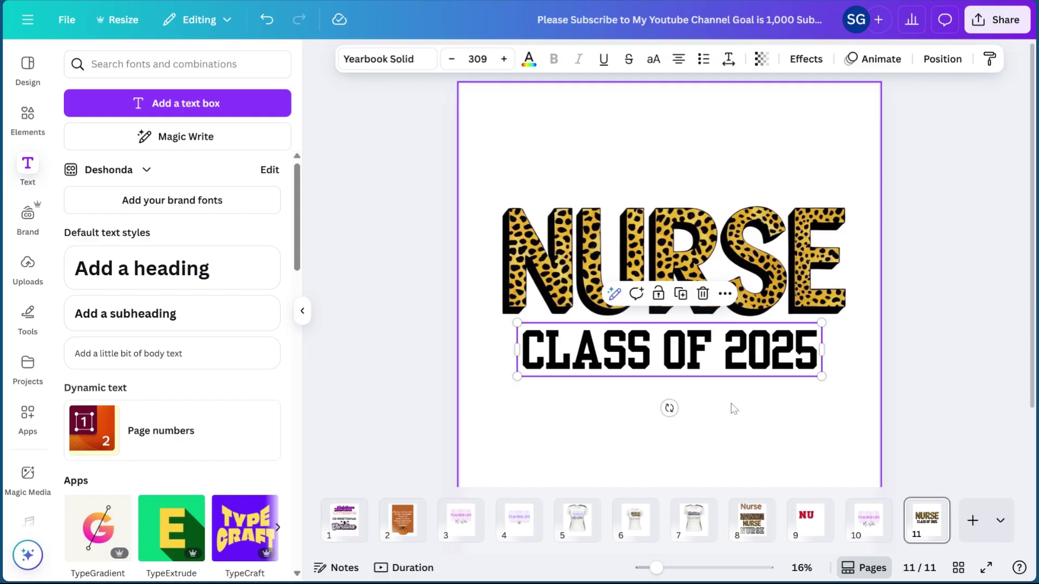
Check page 8's leopard band, then select the N and U letters on page 9.
{"action": "left_click", "coordinate": [745, 528]}
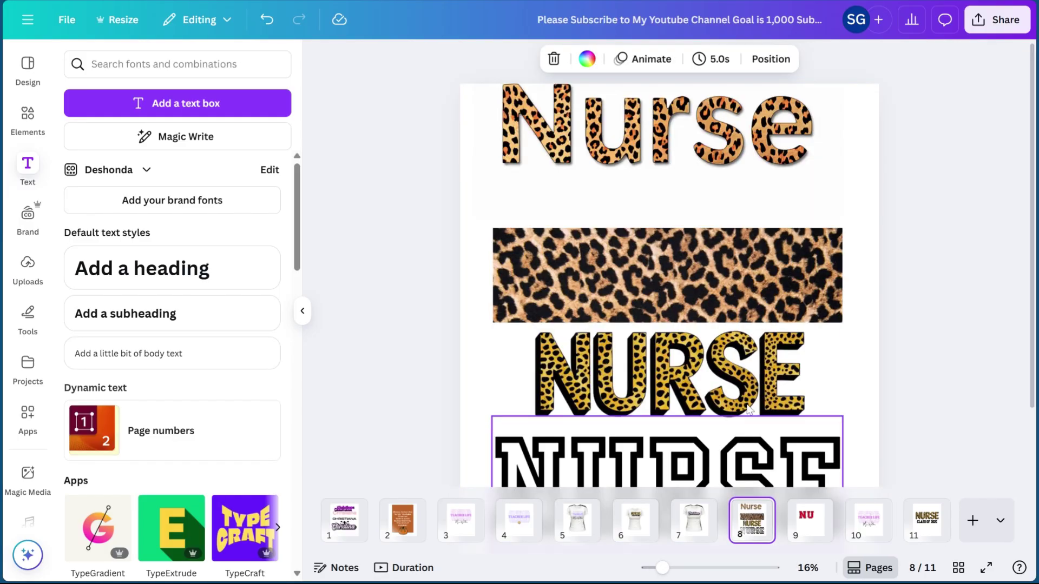
{"action": "scroll", "coordinate": [743, 347], "scroll_direction": "down", "scroll_amount": 2}
{"action": "scroll", "coordinate": [743, 347], "scroll_direction": "up", "scroll_amount": 2}
{"action": "left_click", "coordinate": [745, 290]}
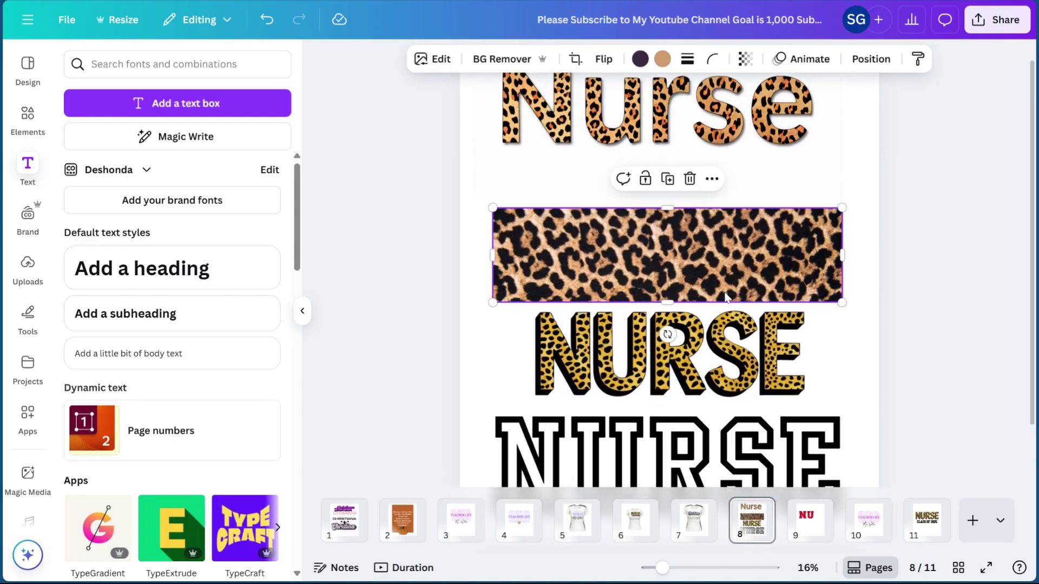
{"action": "left_click", "coordinate": [802, 527]}
{"action": "left_click", "coordinate": [600, 274]}
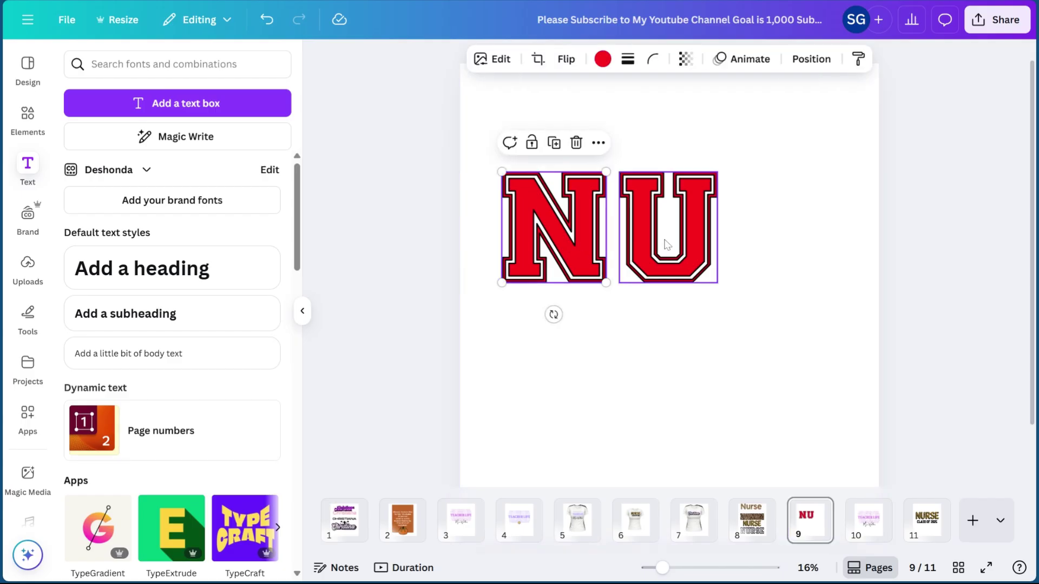
{"action": "left_click", "coordinate": [712, 255]}
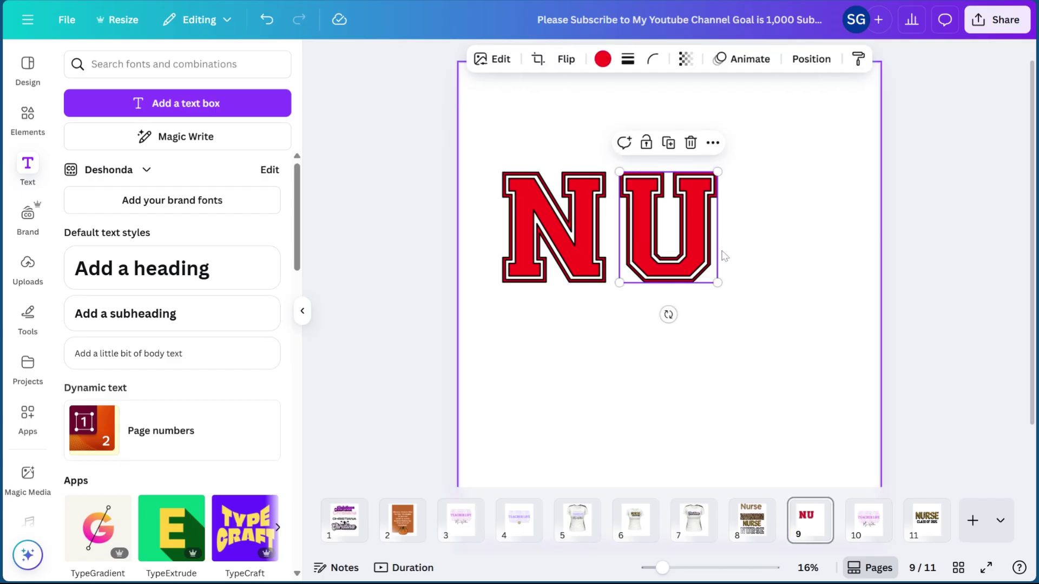
Search Elements for 'varsity font' and show all the varsity letter graphics.
{"action": "left_click", "coordinate": [27, 116]}
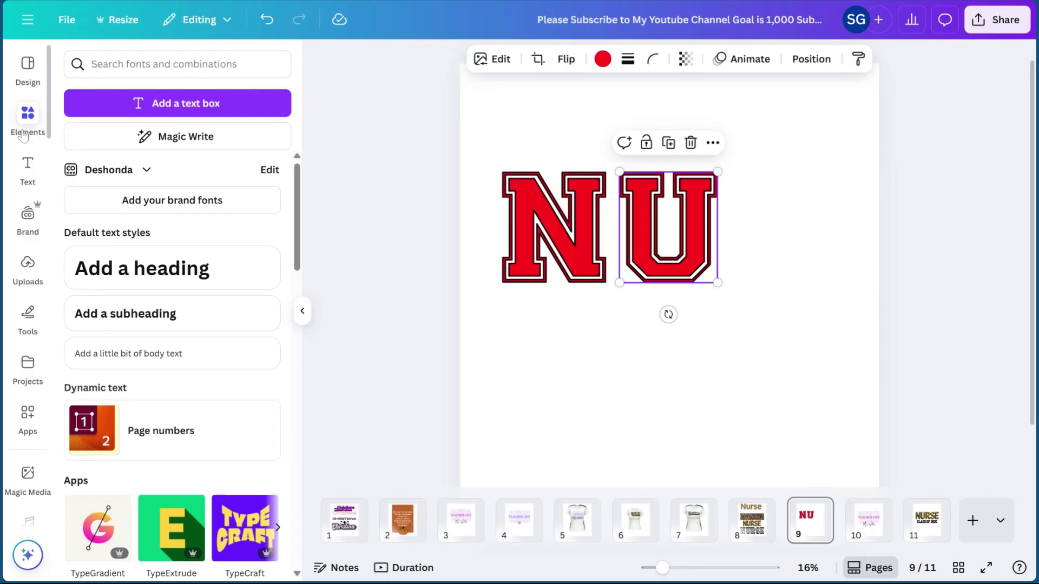
{"action": "left_click", "coordinate": [130, 64]}
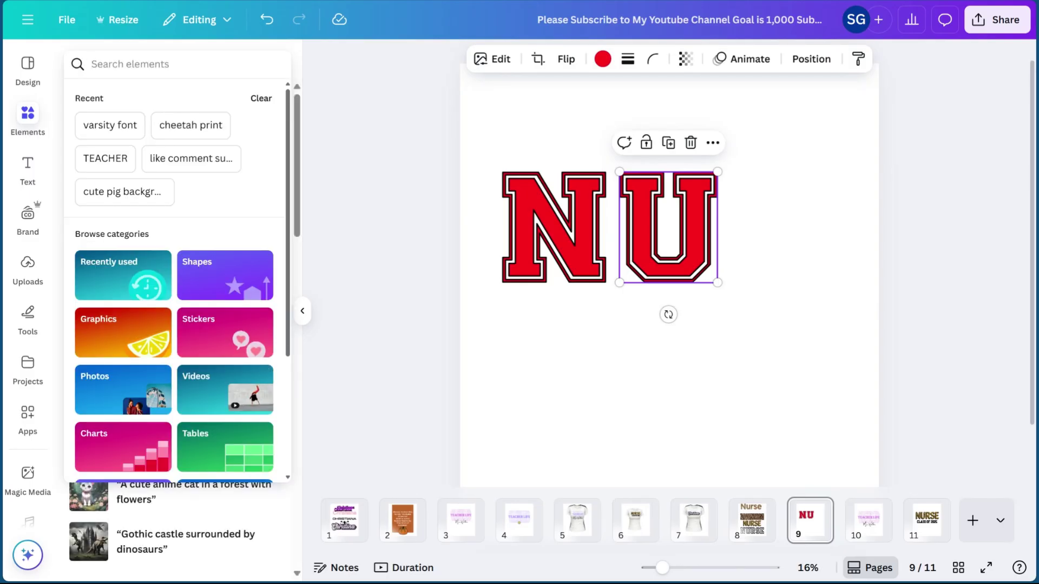
{"action": "left_click", "coordinate": [110, 125]}
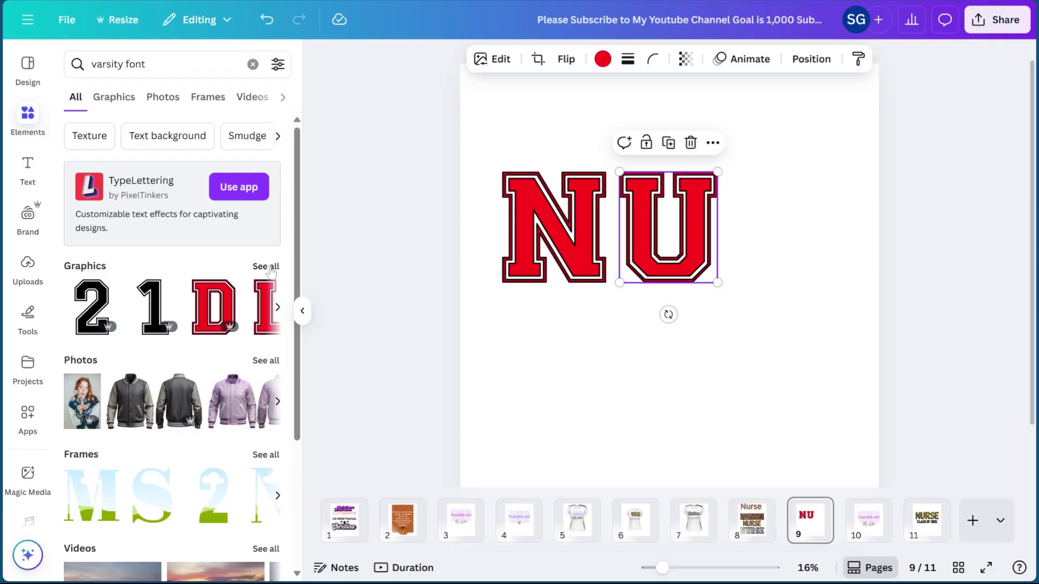
{"action": "left_click", "coordinate": [268, 266]}
{"action": "scroll", "coordinate": [172, 433], "scroll_direction": "down", "scroll_amount": 3}
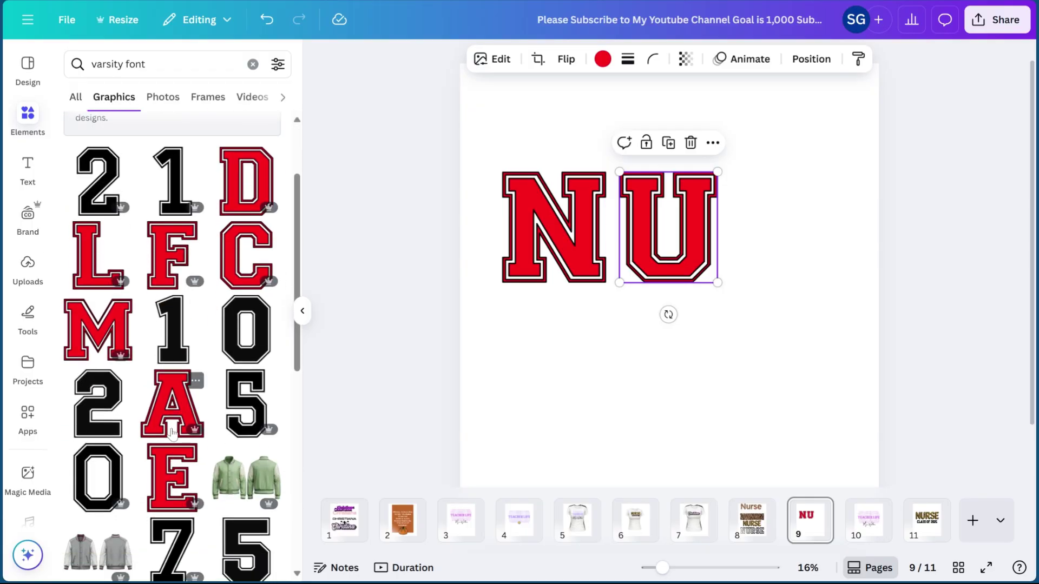
{"action": "scroll", "coordinate": [173, 433], "scroll_direction": "down", "scroll_amount": 3}
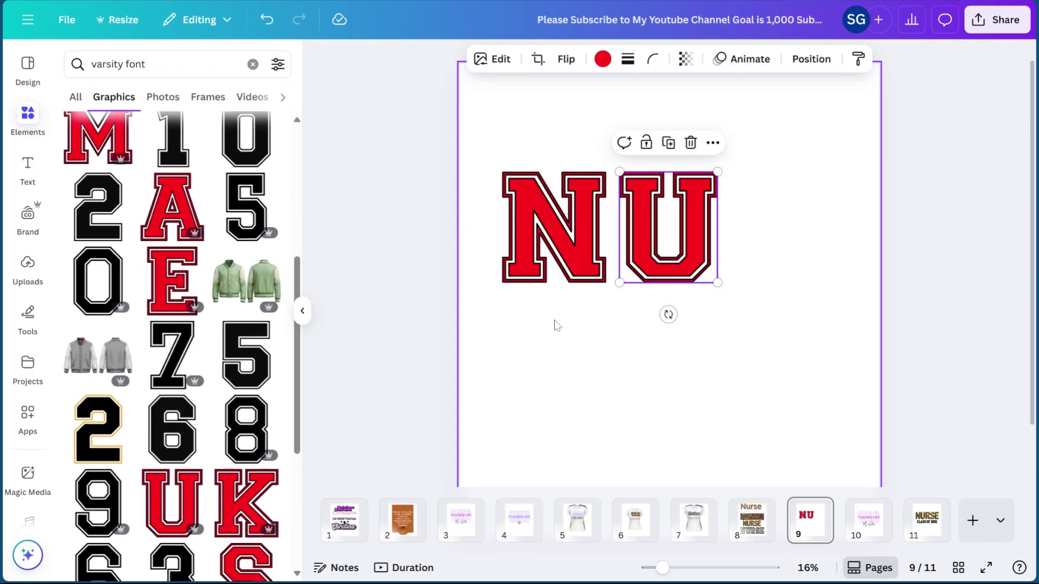
Shrink the red N and U and set the U snugly beside the N.
{"action": "left_click", "coordinate": [552, 270]}
{"action": "left_click_drag", "start_coordinate": [607, 282], "coordinate": [569, 255]}
{"action": "left_click_drag", "start_coordinate": [675, 201], "coordinate": [644, 218]}
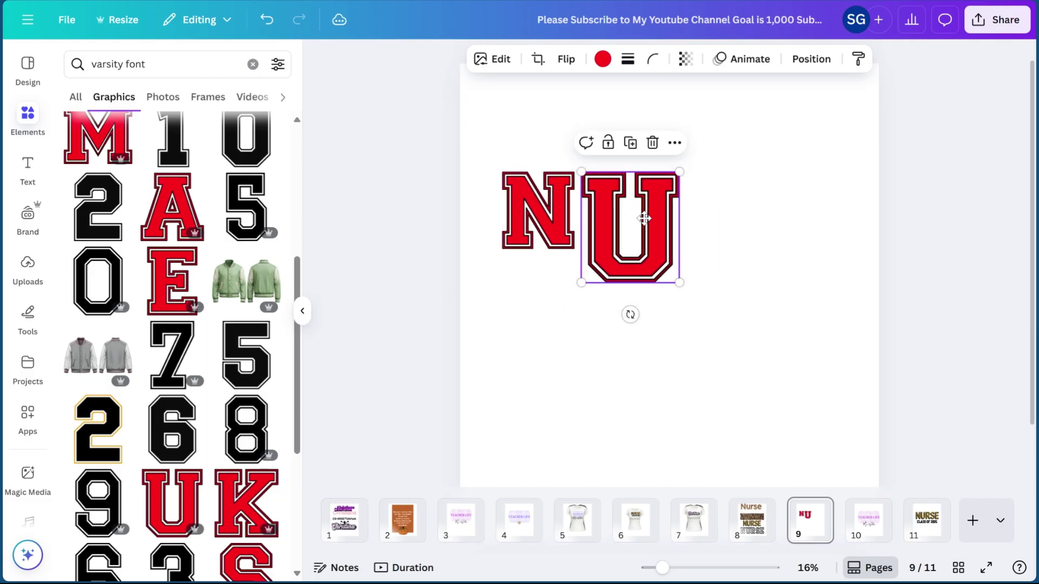
{"action": "left_click_drag", "start_coordinate": [680, 282], "coordinate": [650, 263]}
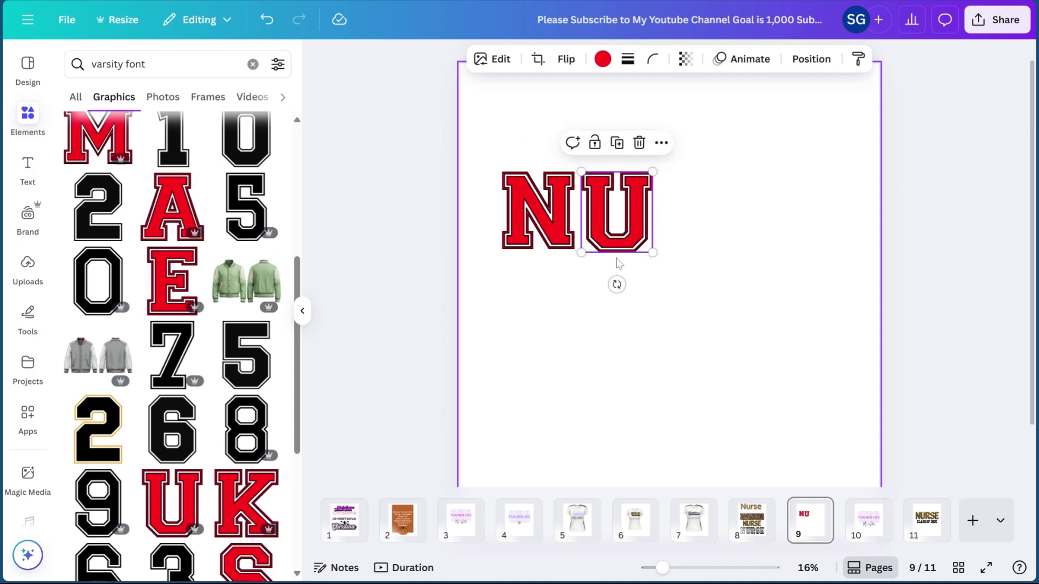
{"action": "scroll", "coordinate": [205, 397], "scroll_direction": "down", "scroll_amount": 6}
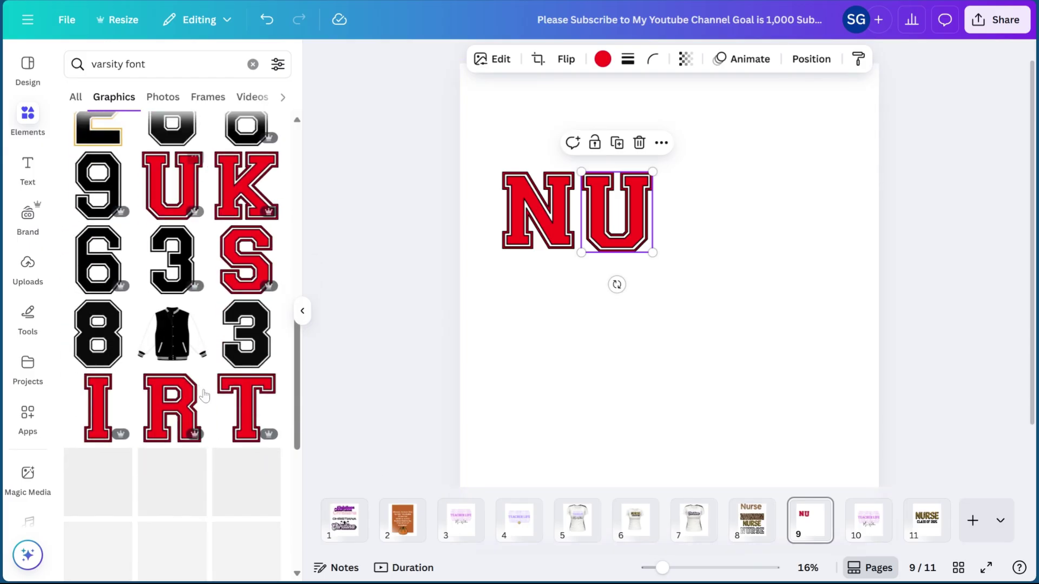
Add a red varsity R after the U, sized to match the other letters.
{"action": "left_click", "coordinate": [172, 379]}
{"action": "left_click_drag", "start_coordinate": [633, 319], "coordinate": [703, 281]}
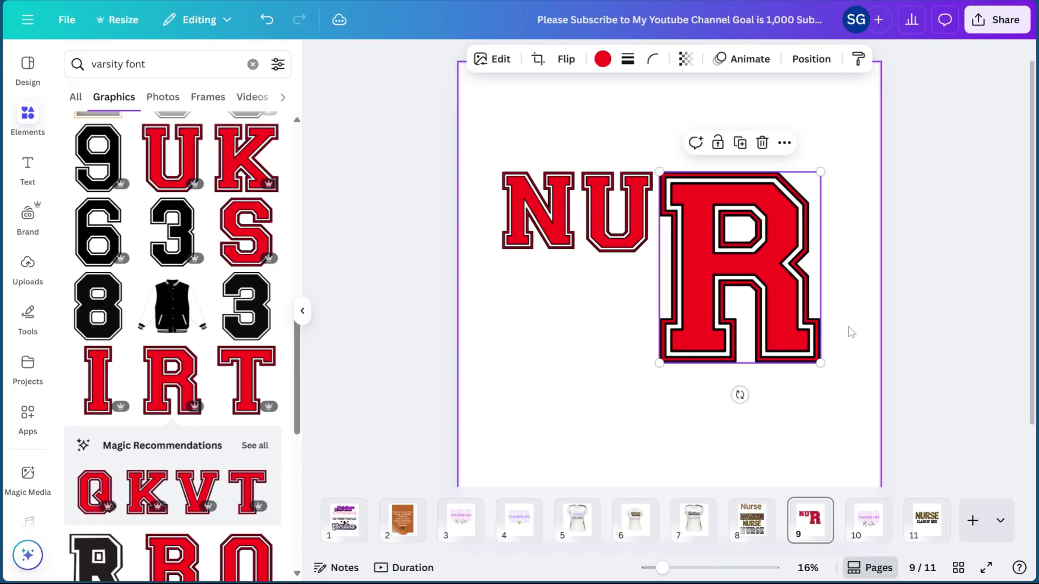
{"action": "left_click_drag", "start_coordinate": [820, 358], "coordinate": [710, 262]}
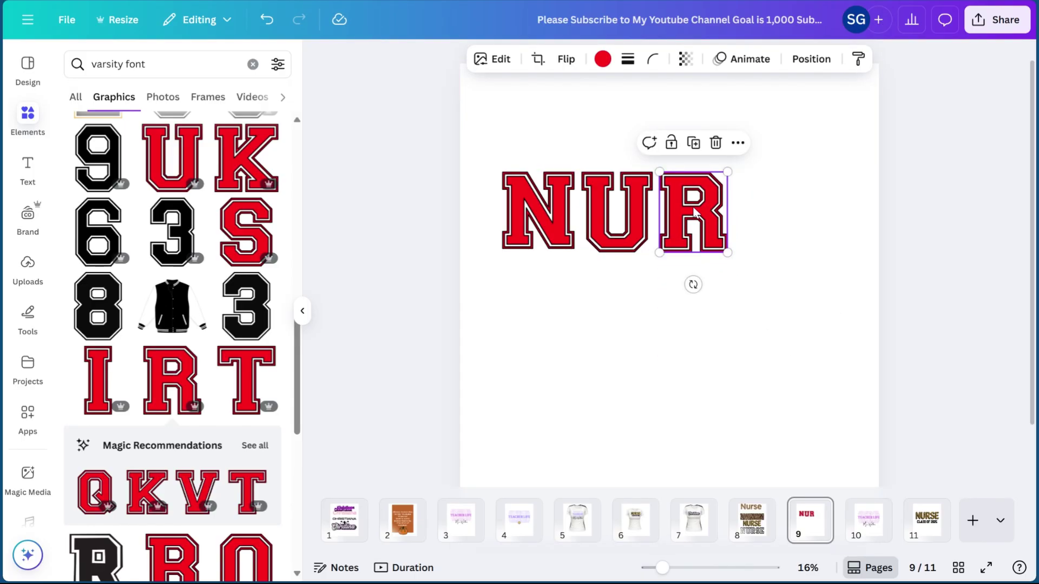
{"action": "left_click_drag", "start_coordinate": [695, 207], "coordinate": [696, 207]}
{"action": "scroll", "coordinate": [186, 419], "scroll_direction": "down", "scroll_amount": 3}
{"action": "scroll", "coordinate": [186, 379], "scroll_direction": "up", "scroll_amount": 3}
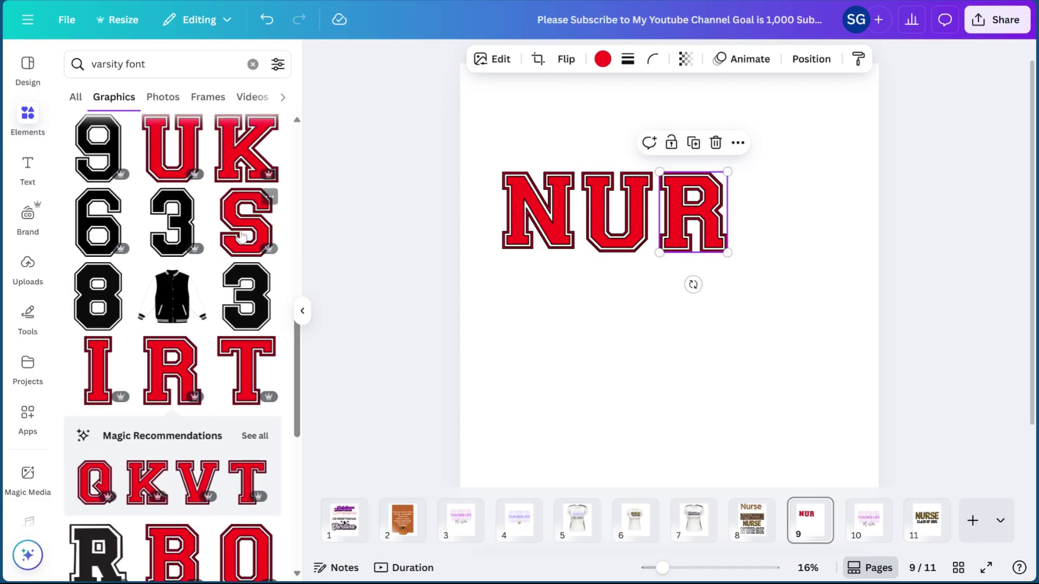
Add a red varsity S after NUR and shrink it to match.
{"action": "left_click", "coordinate": [246, 223]}
{"action": "left_click_drag", "start_coordinate": [636, 309], "coordinate": [769, 262]}
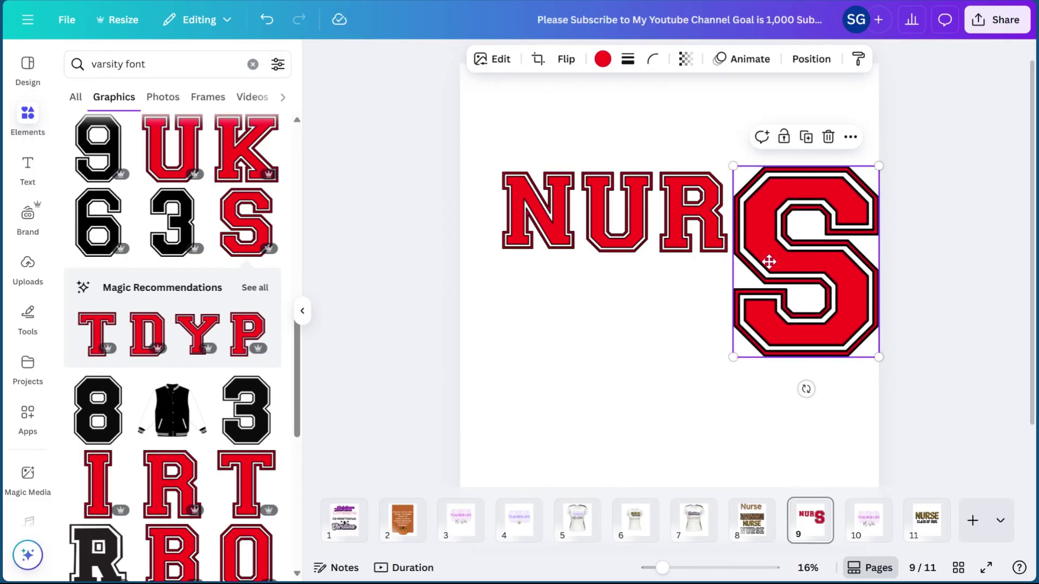
{"action": "left_click_drag", "start_coordinate": [881, 358], "coordinate": [799, 253]}
{"action": "scroll", "coordinate": [157, 368], "scroll_direction": "down", "scroll_amount": 4}
{"action": "scroll", "coordinate": [173, 341], "scroll_direction": "up", "scroll_amount": 8}
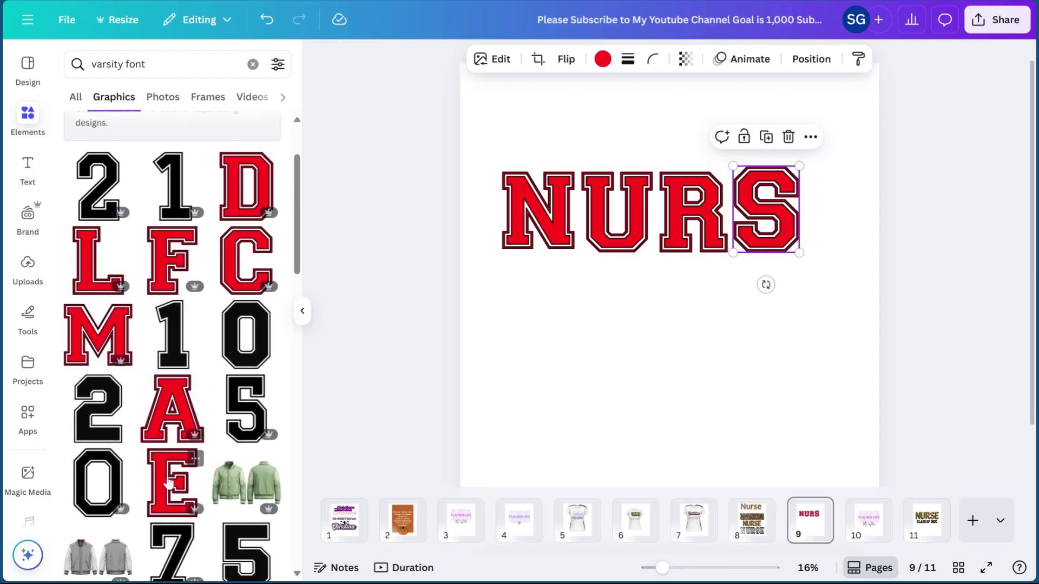
Add a matching red varsity E to spell NURSE, then select all five letters.
{"action": "left_click", "coordinate": [172, 479]}
{"action": "left_click_drag", "start_coordinate": [838, 255], "coordinate": [836, 222]}
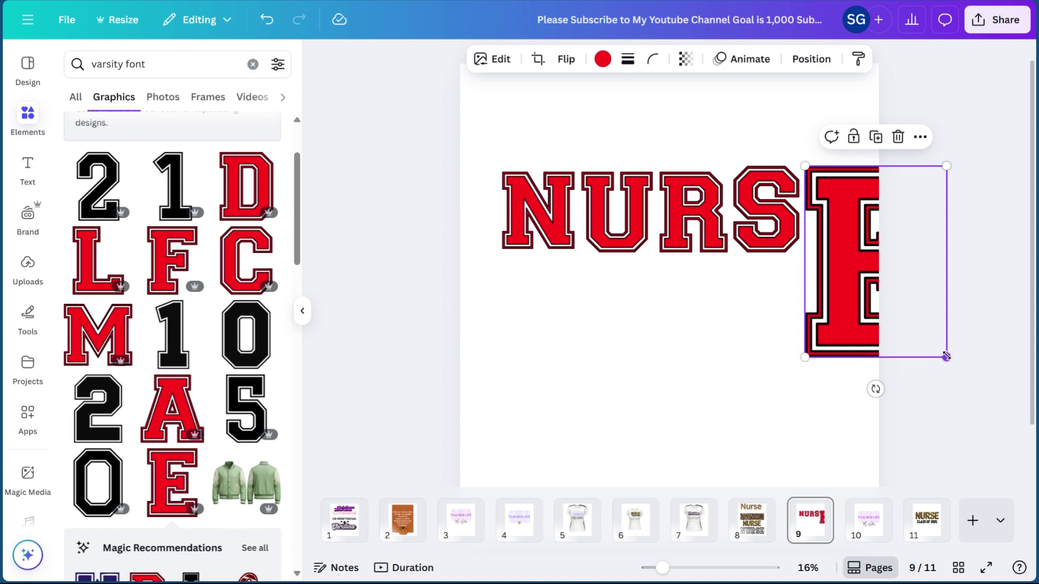
{"action": "left_click_drag", "start_coordinate": [946, 357], "coordinate": [869, 253]}
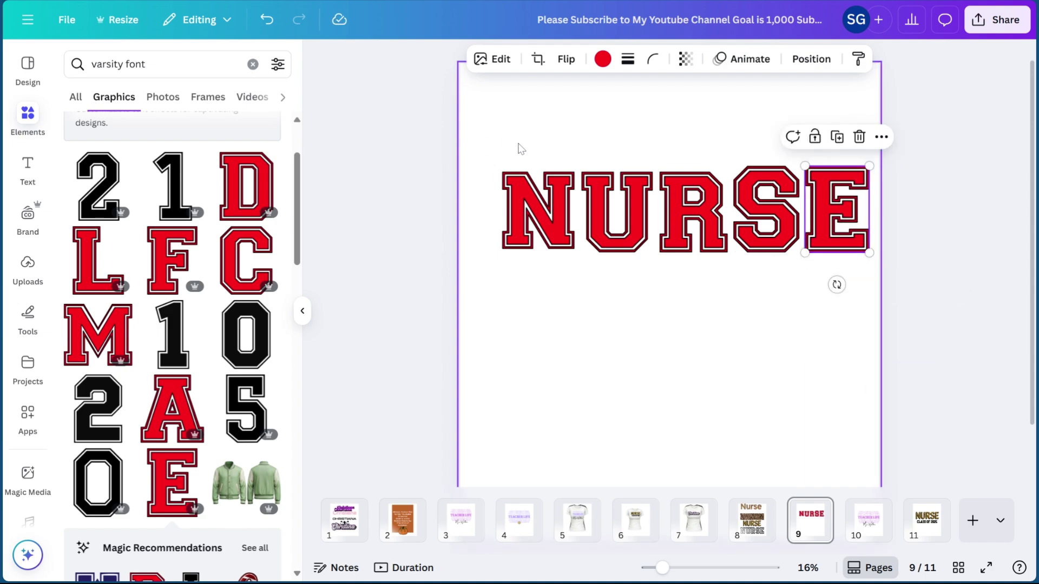
{"action": "left_click_drag", "start_coordinate": [868, 165], "coordinate": [868, 166]}
{"action": "left_click", "coordinate": [595, 154]}
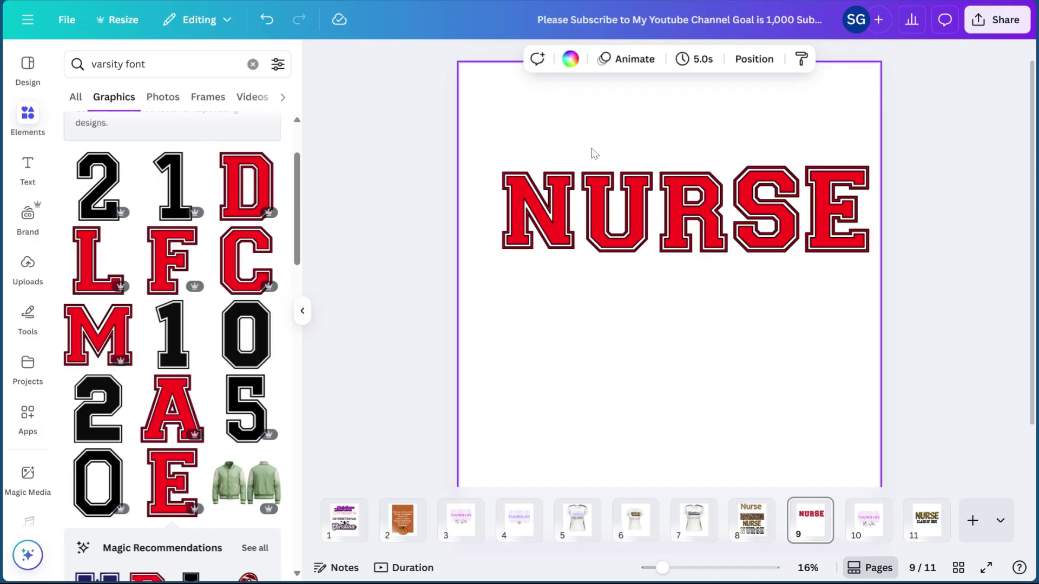
{"action": "left_click_drag", "start_coordinate": [470, 169], "coordinate": [882, 293]}
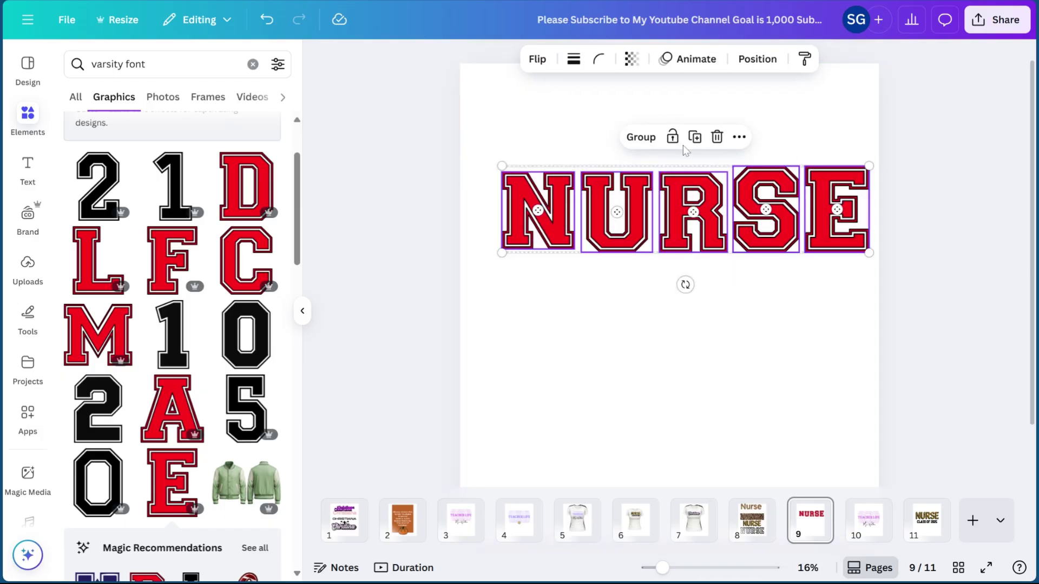
Group the five letters into one NURSE word, shrink it and move it down.
{"action": "left_click", "coordinate": [641, 138]}
{"action": "left_click_drag", "start_coordinate": [870, 163], "coordinate": [838, 173]}
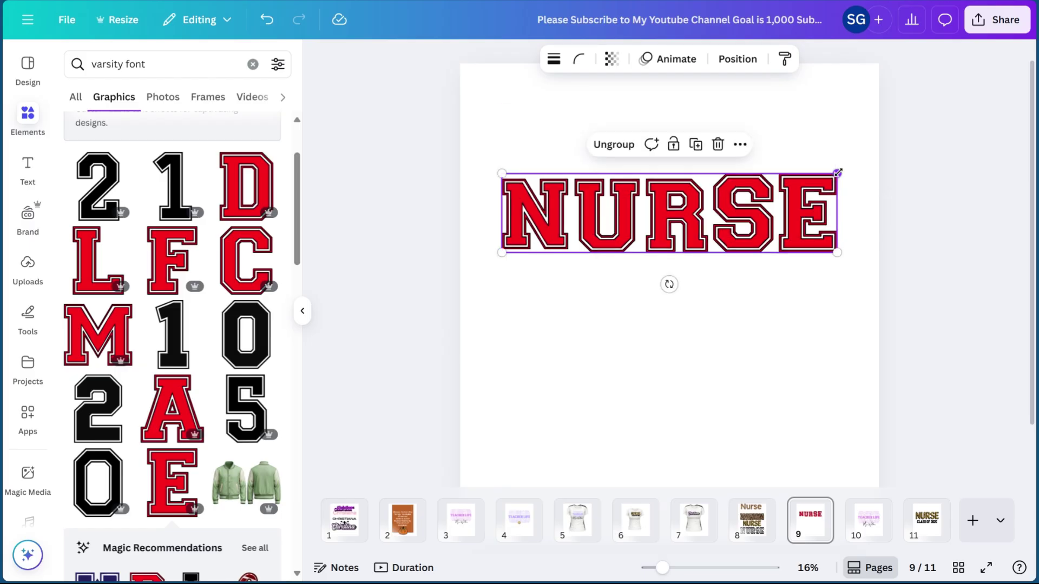
{"action": "left_click_drag", "start_coordinate": [741, 230], "coordinate": [746, 280]}
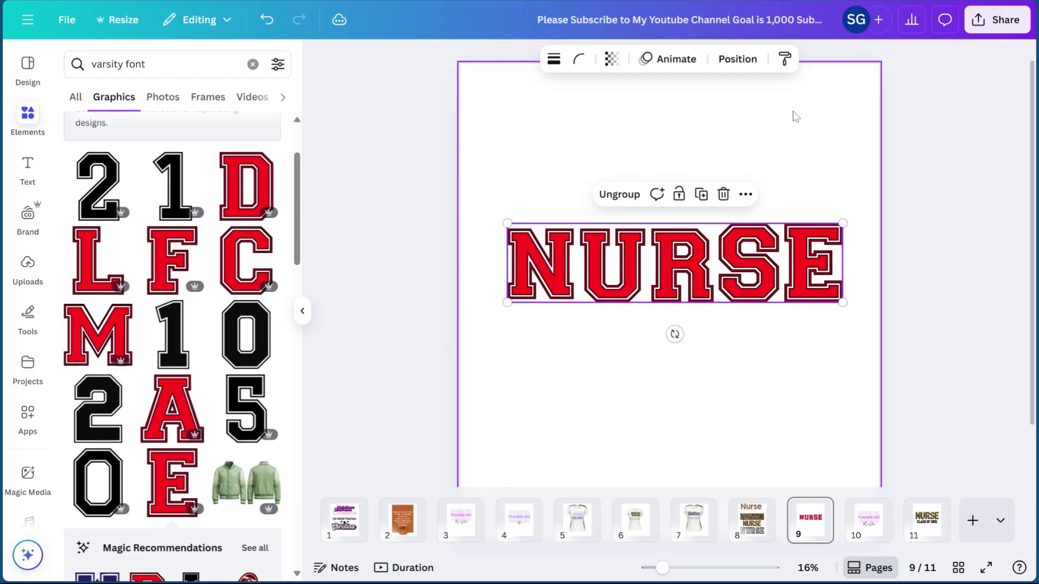
{"action": "left_click", "coordinate": [793, 116]}
{"action": "left_click", "coordinate": [674, 238]}
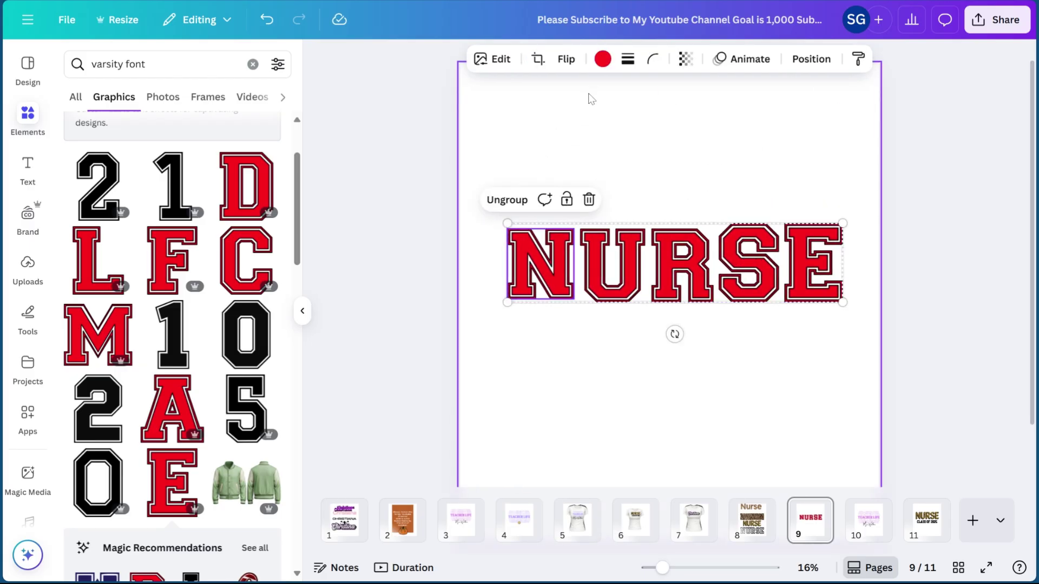
Recolour every red NURSE letter to Pastel indigo using Change all.
{"action": "left_click", "coordinate": [603, 58]}
{"action": "left_click", "coordinate": [200, 162]}
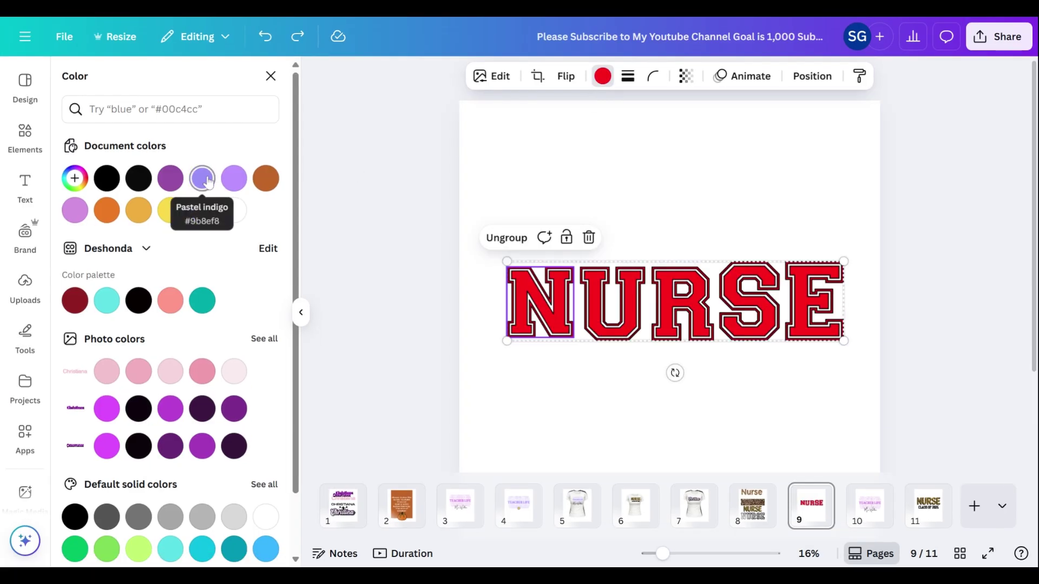
{"action": "left_click", "coordinate": [202, 179]}
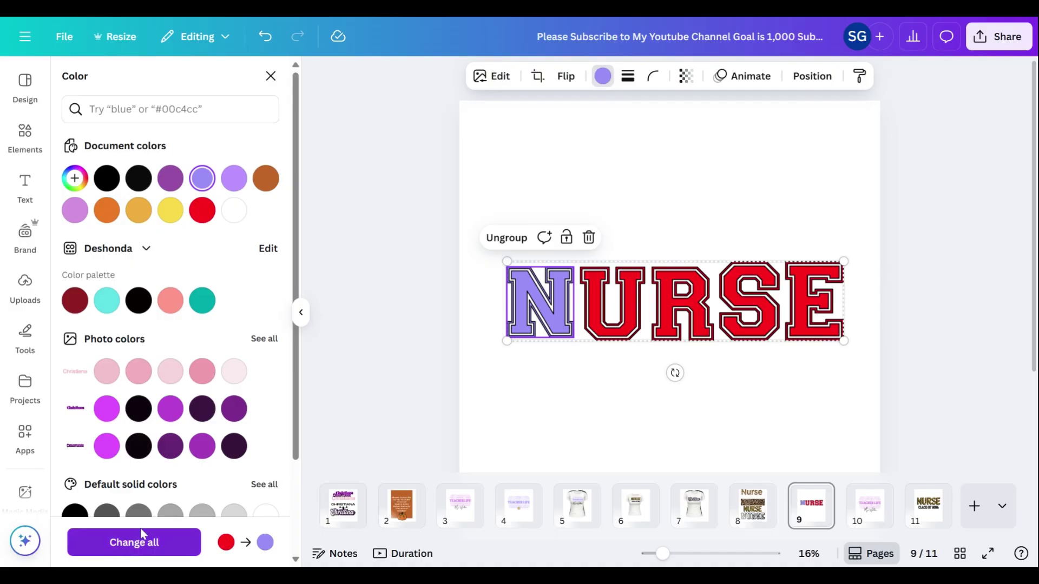
{"action": "left_click", "coordinate": [143, 546]}
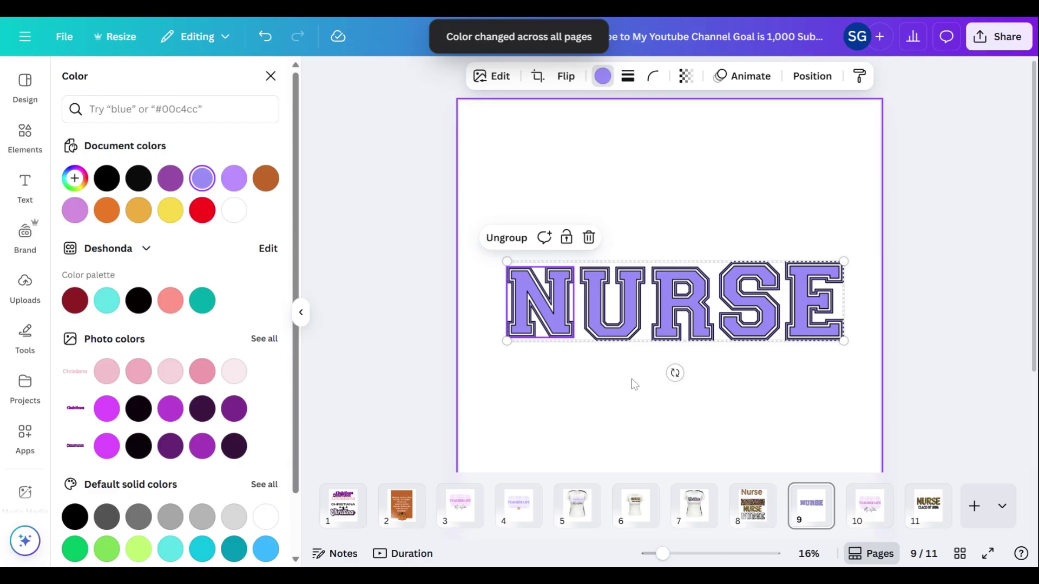
Move the pastel indigo NURSE word slightly higher on page 9.
{"action": "left_click", "coordinate": [567, 415]}
{"action": "scroll", "coordinate": [675, 392], "scroll_direction": "down", "scroll_amount": 3}
{"action": "scroll", "coordinate": [691, 310], "scroll_direction": "up", "scroll_amount": 2}
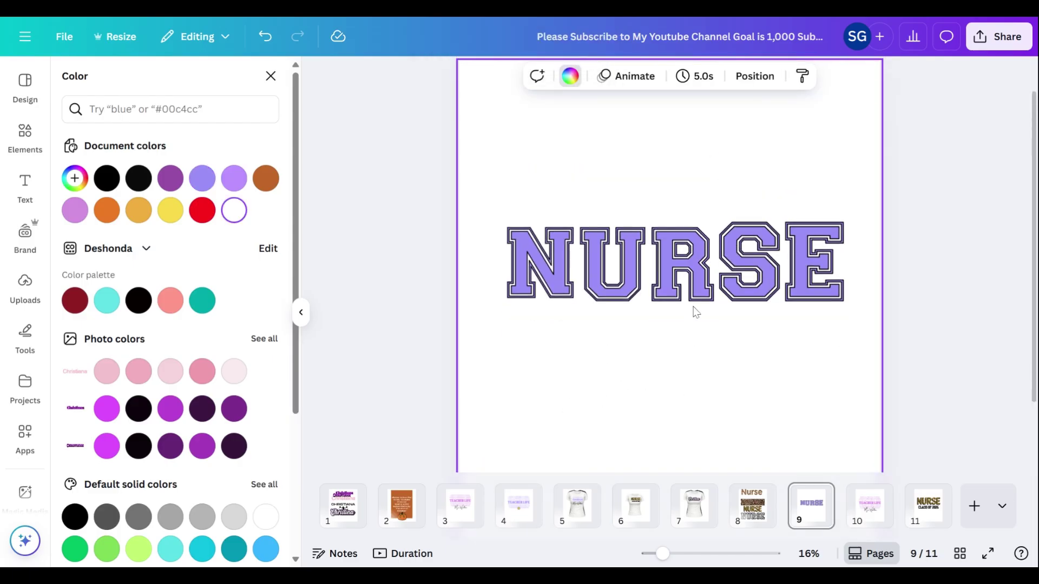
{"action": "left_click", "coordinate": [695, 259]}
{"action": "left_click_drag", "start_coordinate": [694, 211], "coordinate": [695, 208]}
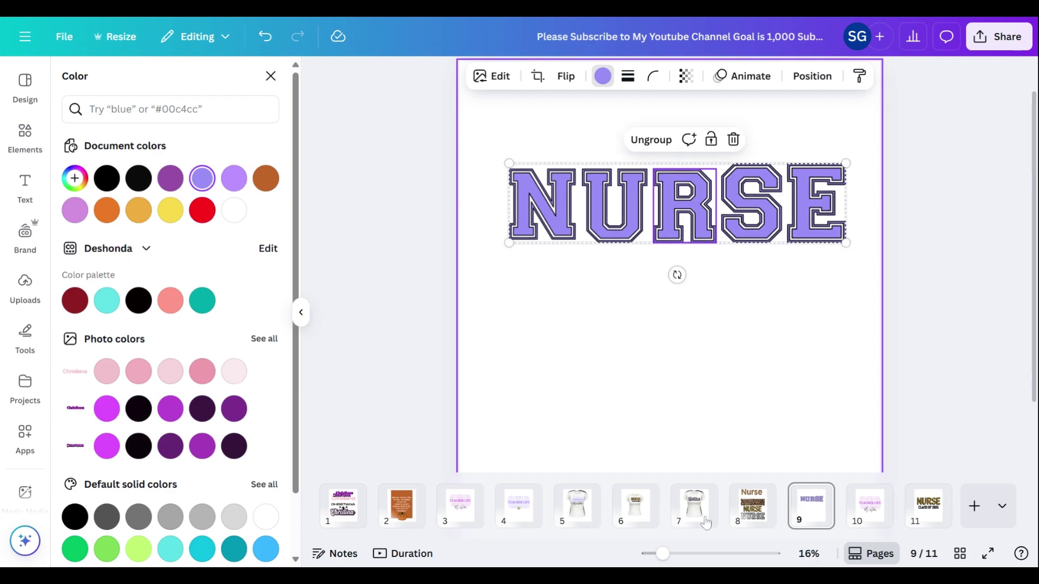
Copy the black CLASS OF 2025 line from page 11.
{"action": "key", "text": "Escape"}
{"action": "left_click", "coordinate": [927, 506]}
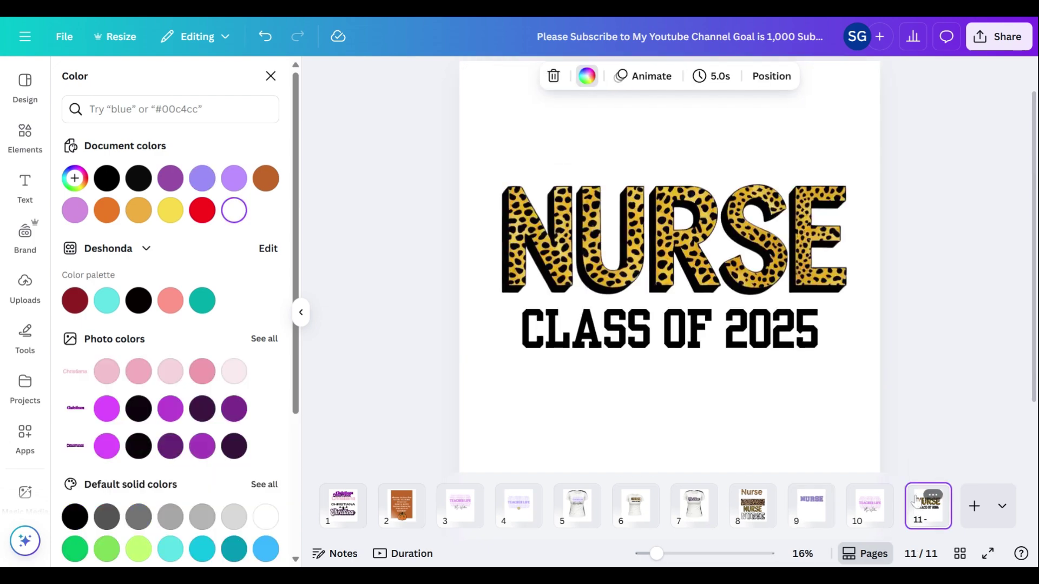
{"action": "left_click", "coordinate": [704, 292]}
{"action": "left_click", "coordinate": [636, 333]}
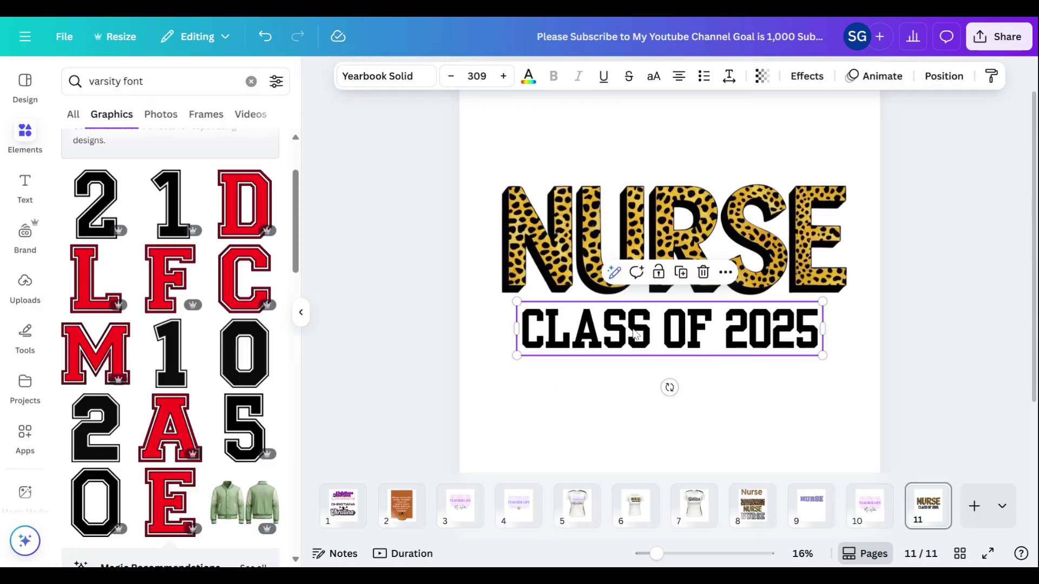
{"action": "right_click", "coordinate": [638, 330]}
{"action": "key", "text": "Escape"}
Paste CLASS OF 2025 onto page 9, centred just under NURSE.
{"action": "left_click", "coordinate": [812, 506]}
{"action": "left_click", "coordinate": [594, 271]}
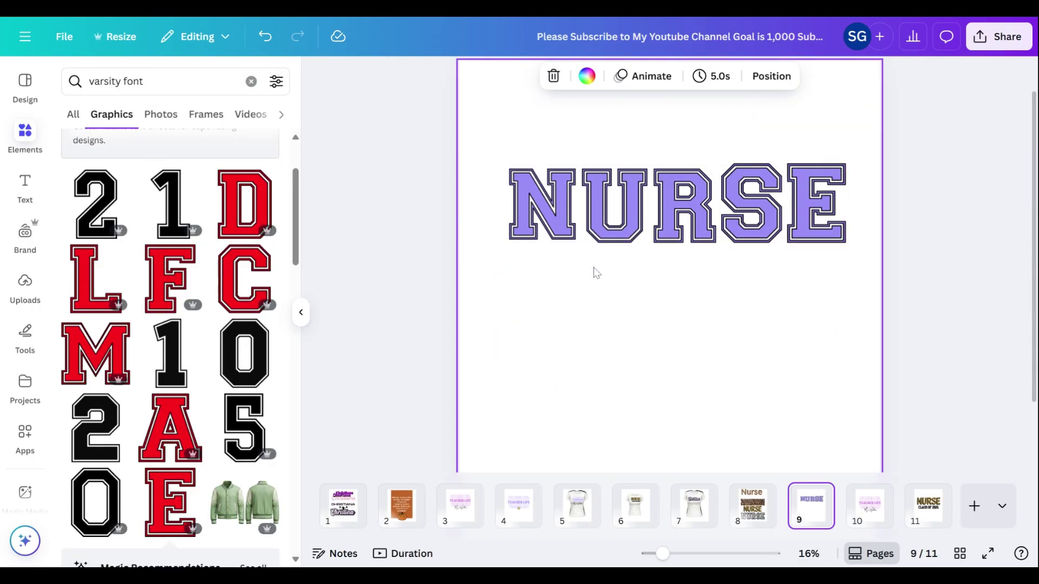
{"action": "right_click", "coordinate": [597, 271]}
{"action": "left_click", "coordinate": [652, 316]}
{"action": "key", "text": "ctrl+v"}
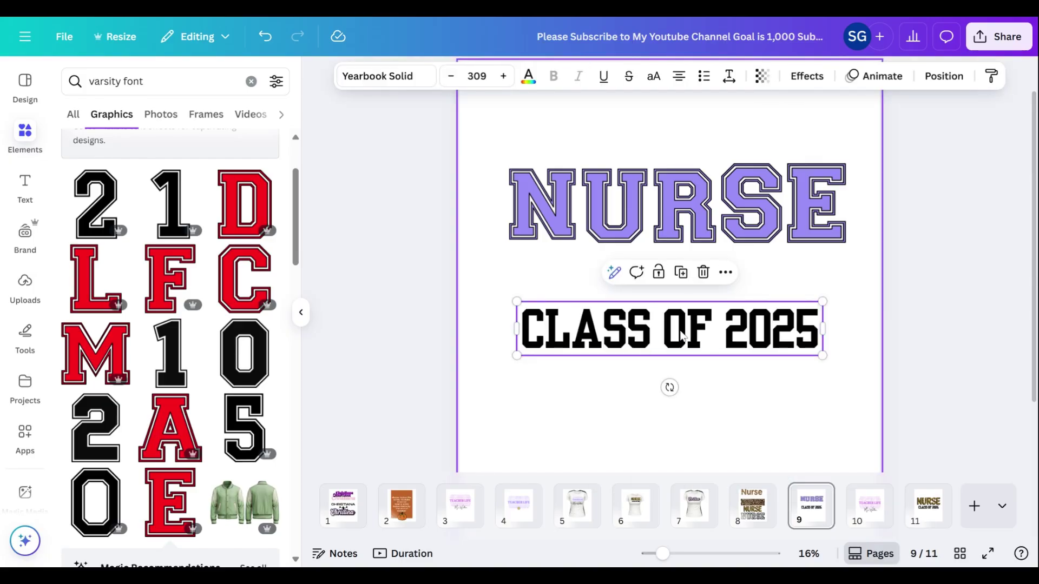
{"action": "left_click_drag", "start_coordinate": [669, 327], "coordinate": [677, 270]}
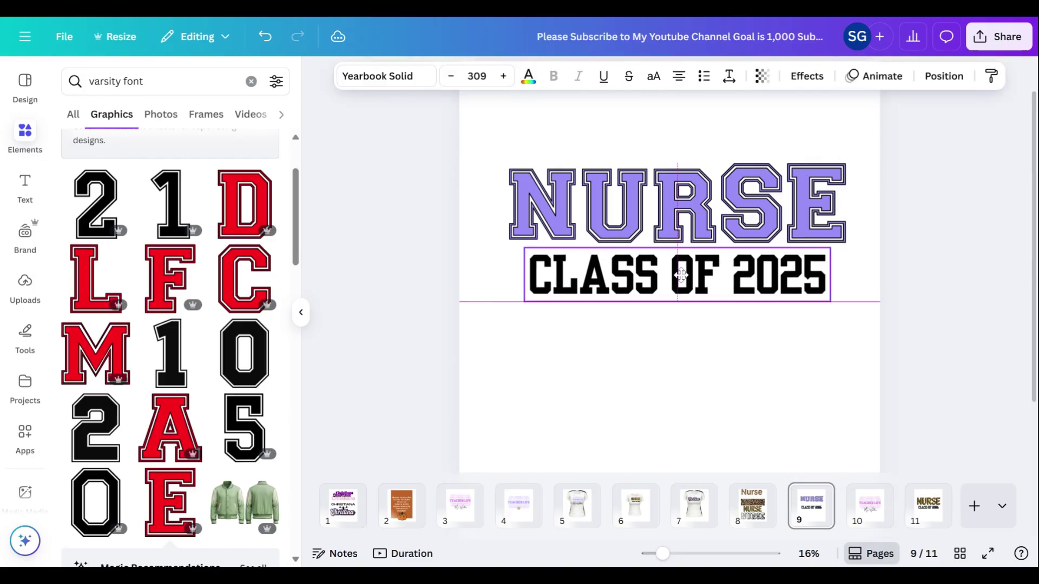
Group NURSE with CLASS OF 2025 and position the combined design on the page.
{"action": "left_click", "coordinate": [661, 203], "text": "shift"}
{"action": "left_click", "coordinate": [644, 174]}
{"action": "scroll", "coordinate": [685, 418], "scroll_direction": "down", "scroll_amount": 2}
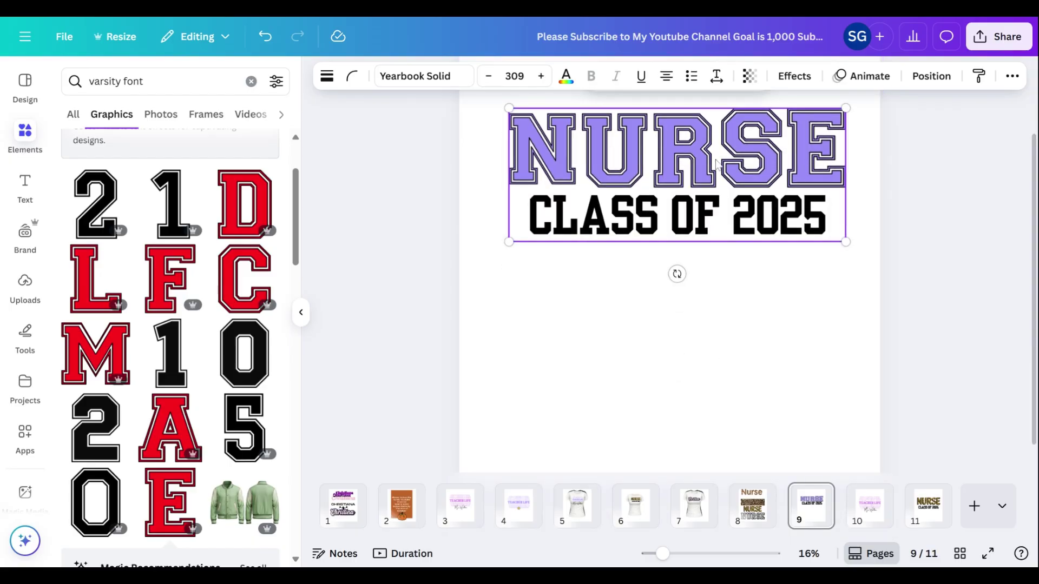
{"action": "left_click_drag", "start_coordinate": [708, 152], "coordinate": [708, 187]}
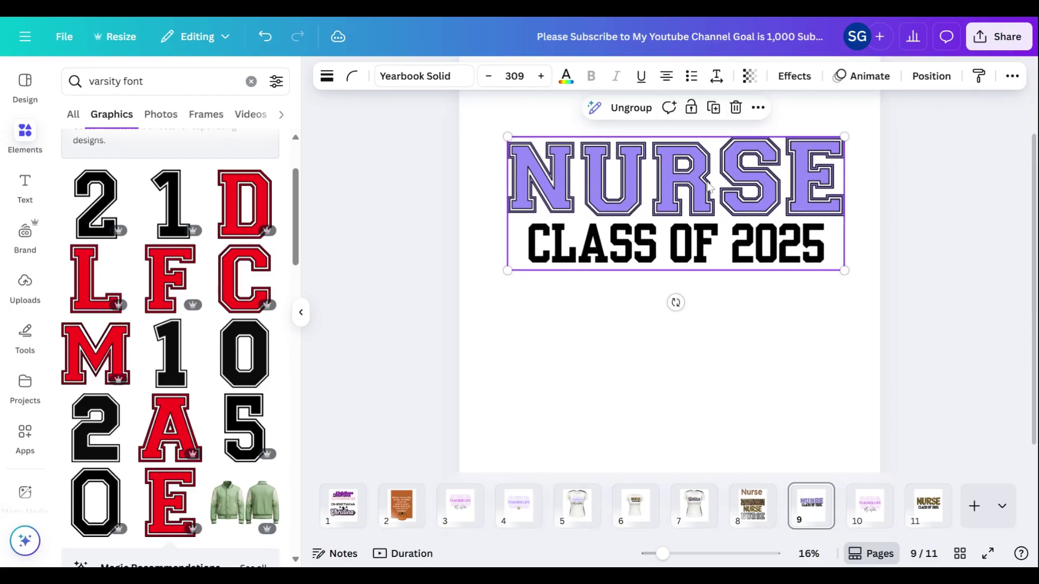
{"action": "scroll", "coordinate": [707, 185], "scroll_direction": "up", "scroll_amount": 2}
{"action": "scroll", "coordinate": [630, 211], "scroll_direction": "down", "scroll_amount": 3}
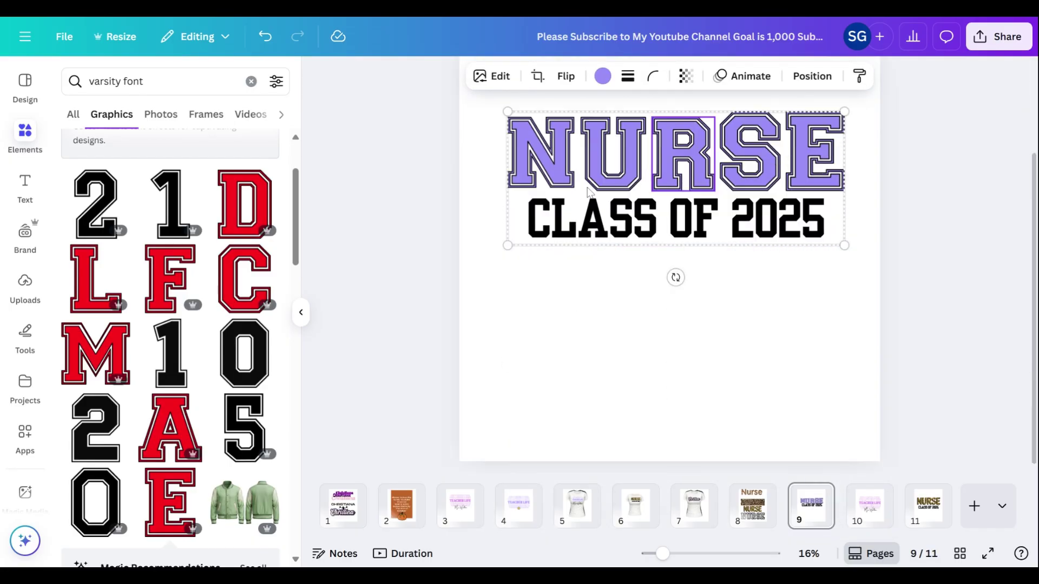
{"action": "left_click_drag", "start_coordinate": [656, 154], "coordinate": [656, 155]}
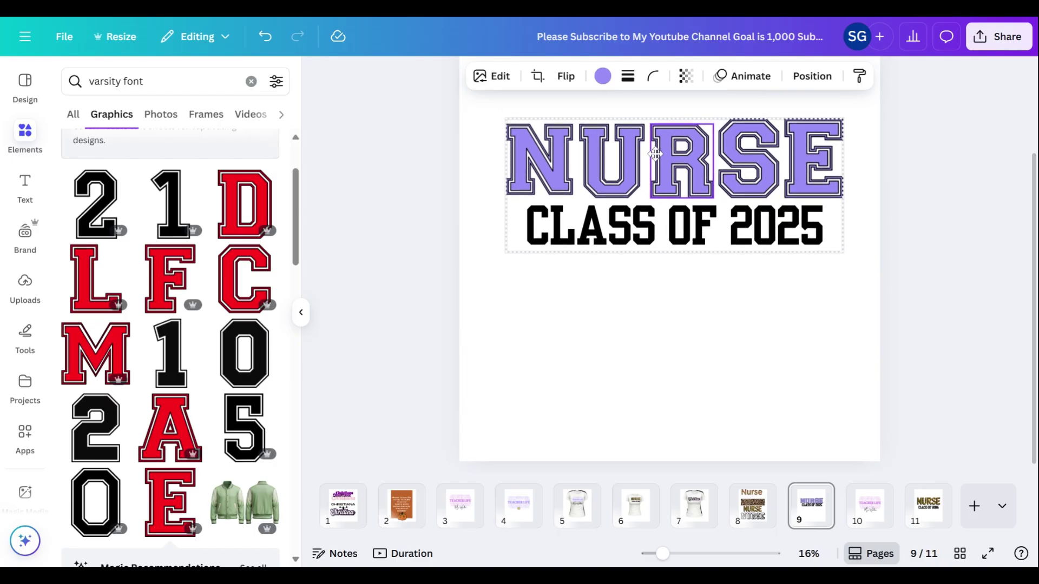
{"action": "left_click", "coordinate": [561, 314]}
{"action": "scroll", "coordinate": [562, 315], "scroll_direction": "up", "scroll_amount": 2}
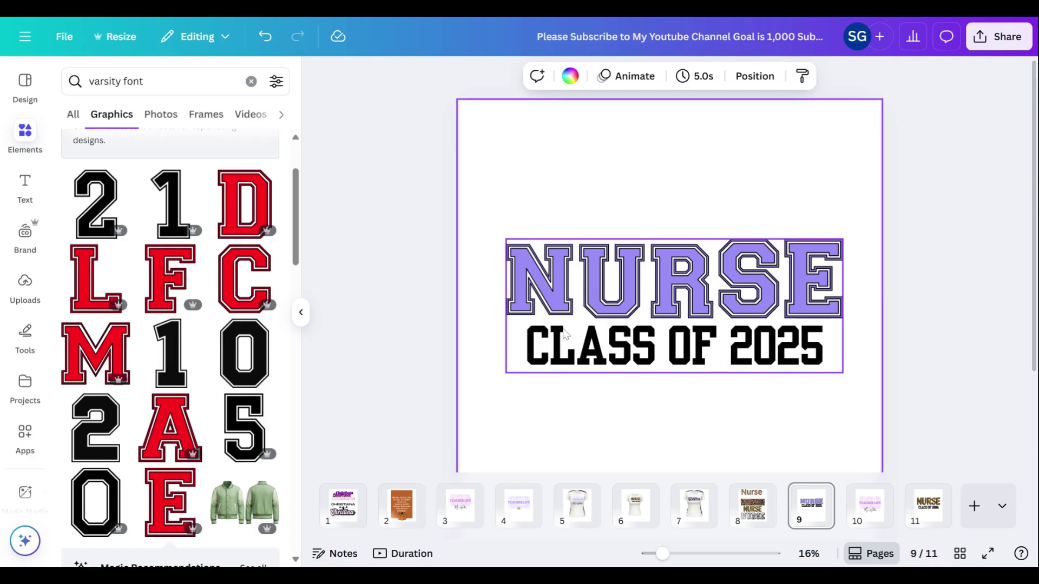
{"action": "scroll", "coordinate": [561, 336], "scroll_direction": "down", "scroll_amount": 2}
{"action": "scroll", "coordinate": [561, 338], "scroll_direction": "up", "scroll_amount": 1}
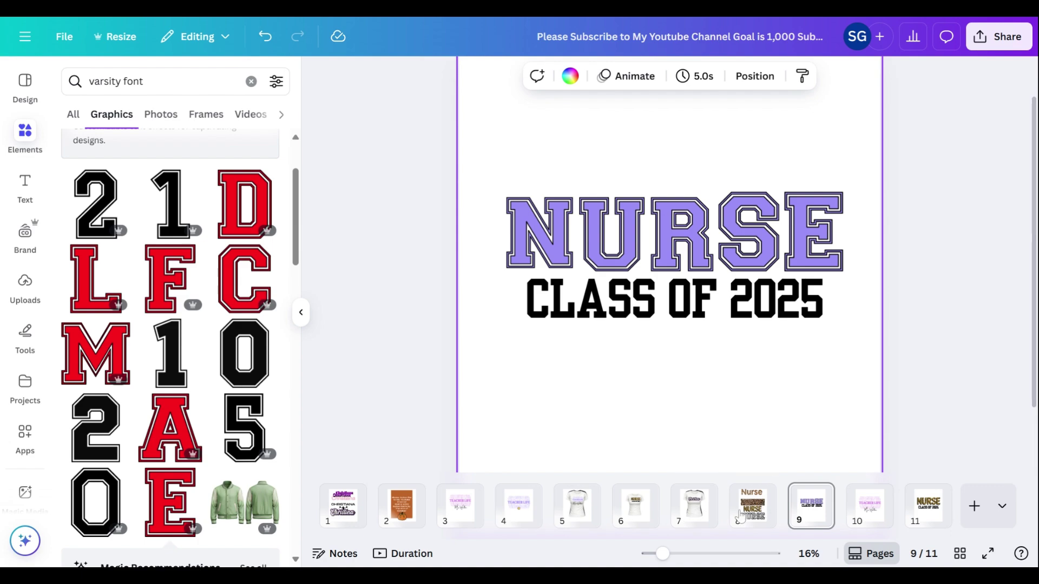
{"action": "mouse_move", "coordinate": [816, 509]}
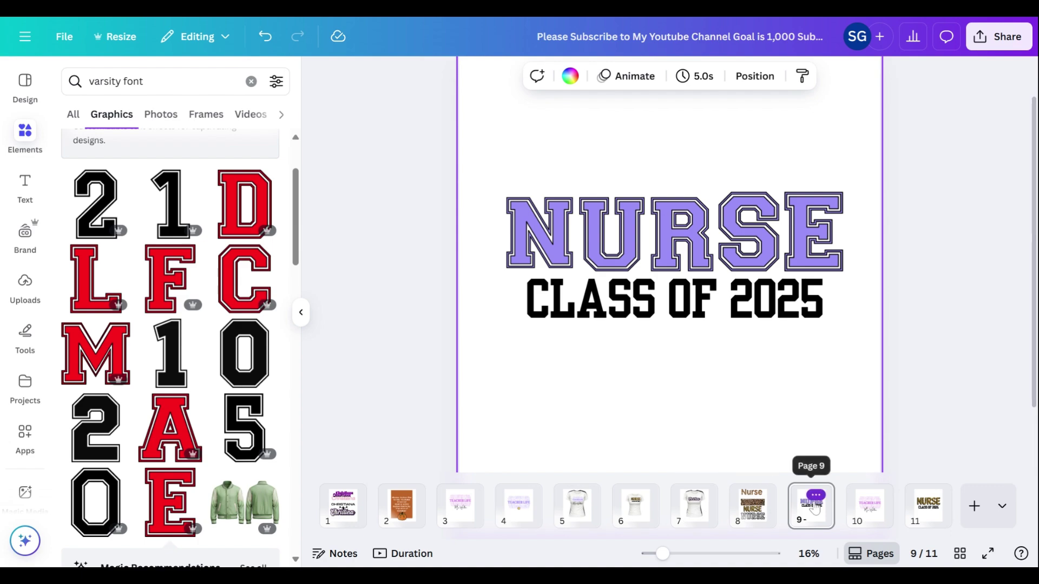